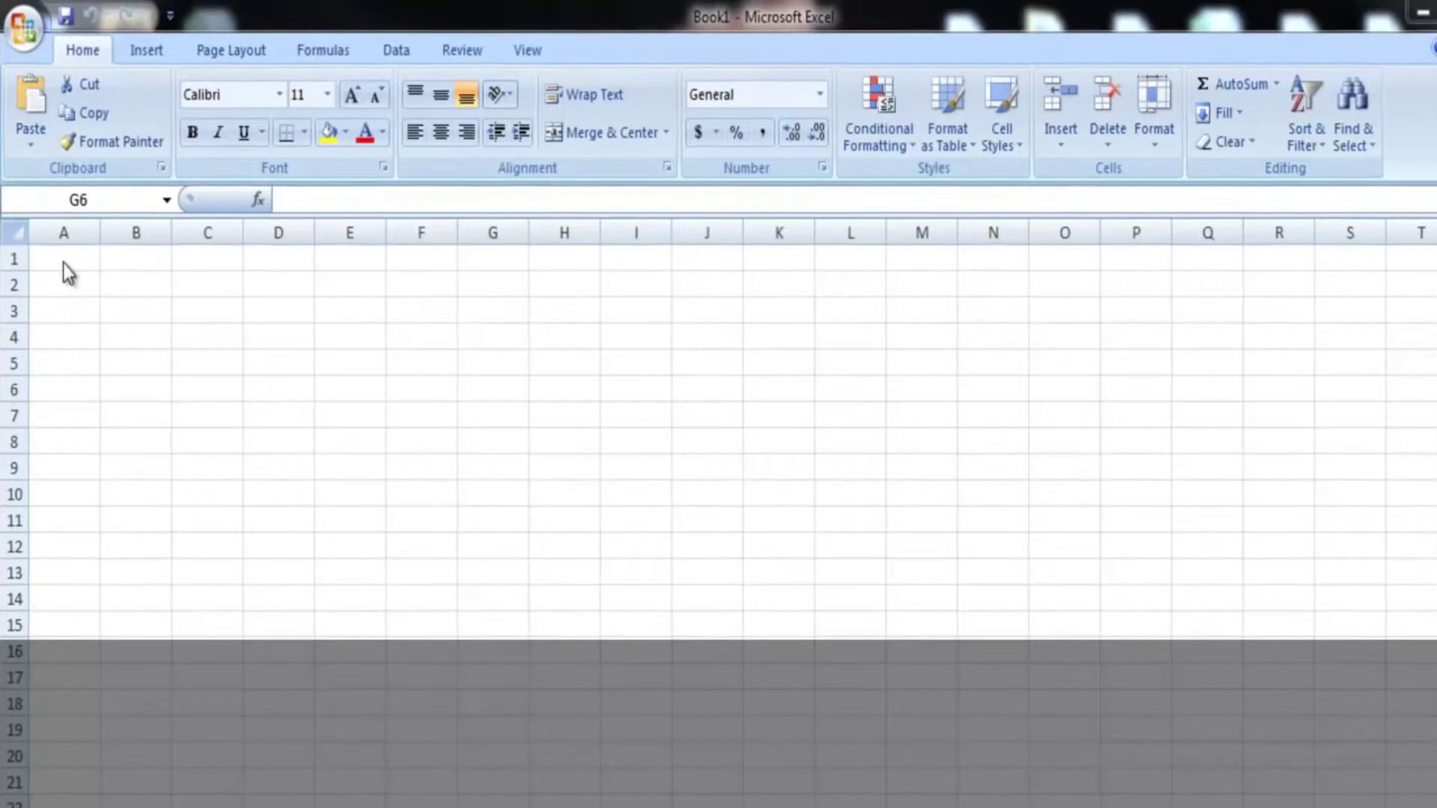
# Fill the block of cells starting at A1 and spanning columns A to I with light blue
pyautogui.moveTo(90, 259); pyautogui.dragTo(490, 557)
pyautogui.click(257, 455)
pyautogui.moveTo(39, 264); pyautogui.dragTo(612, 798)
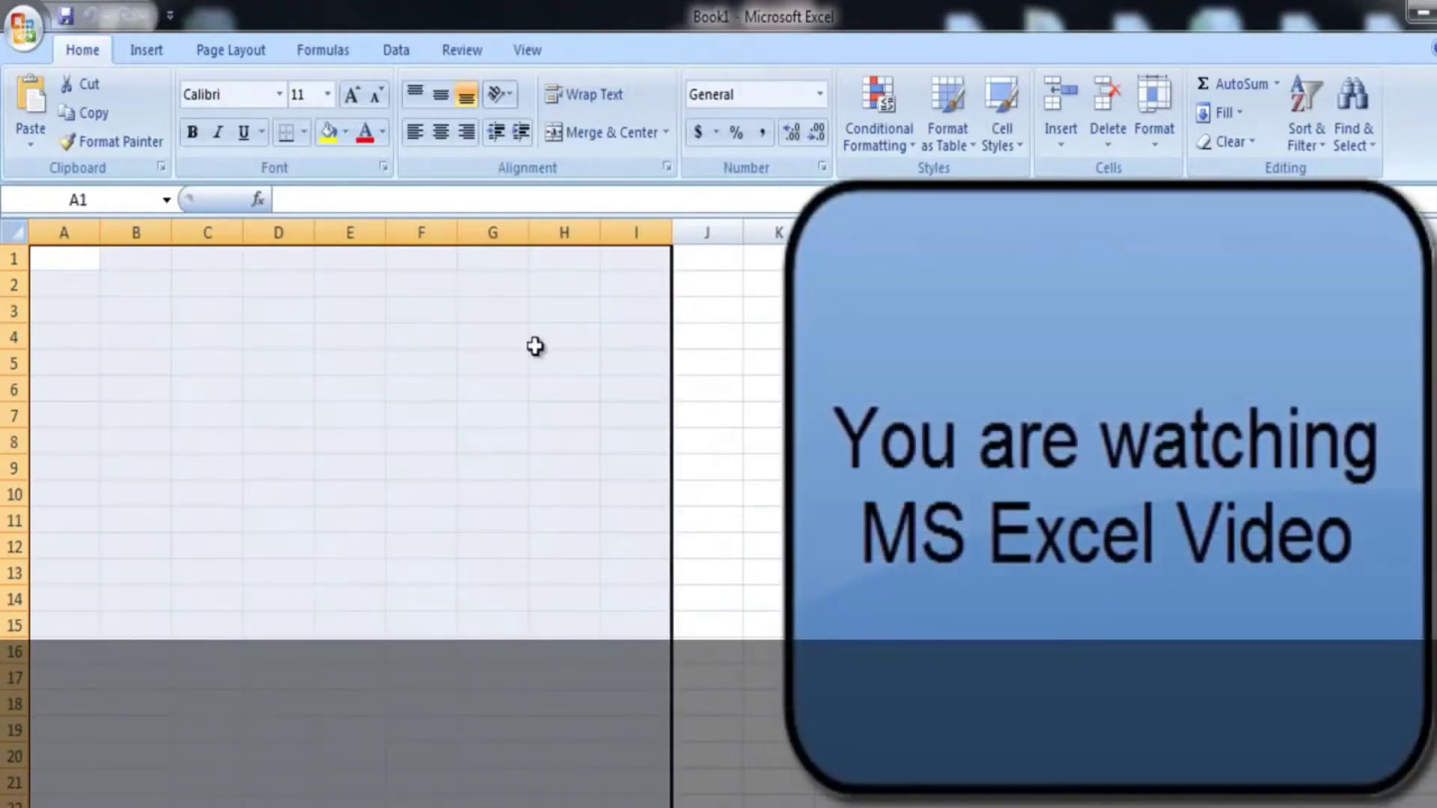
pyautogui.click(347, 134)
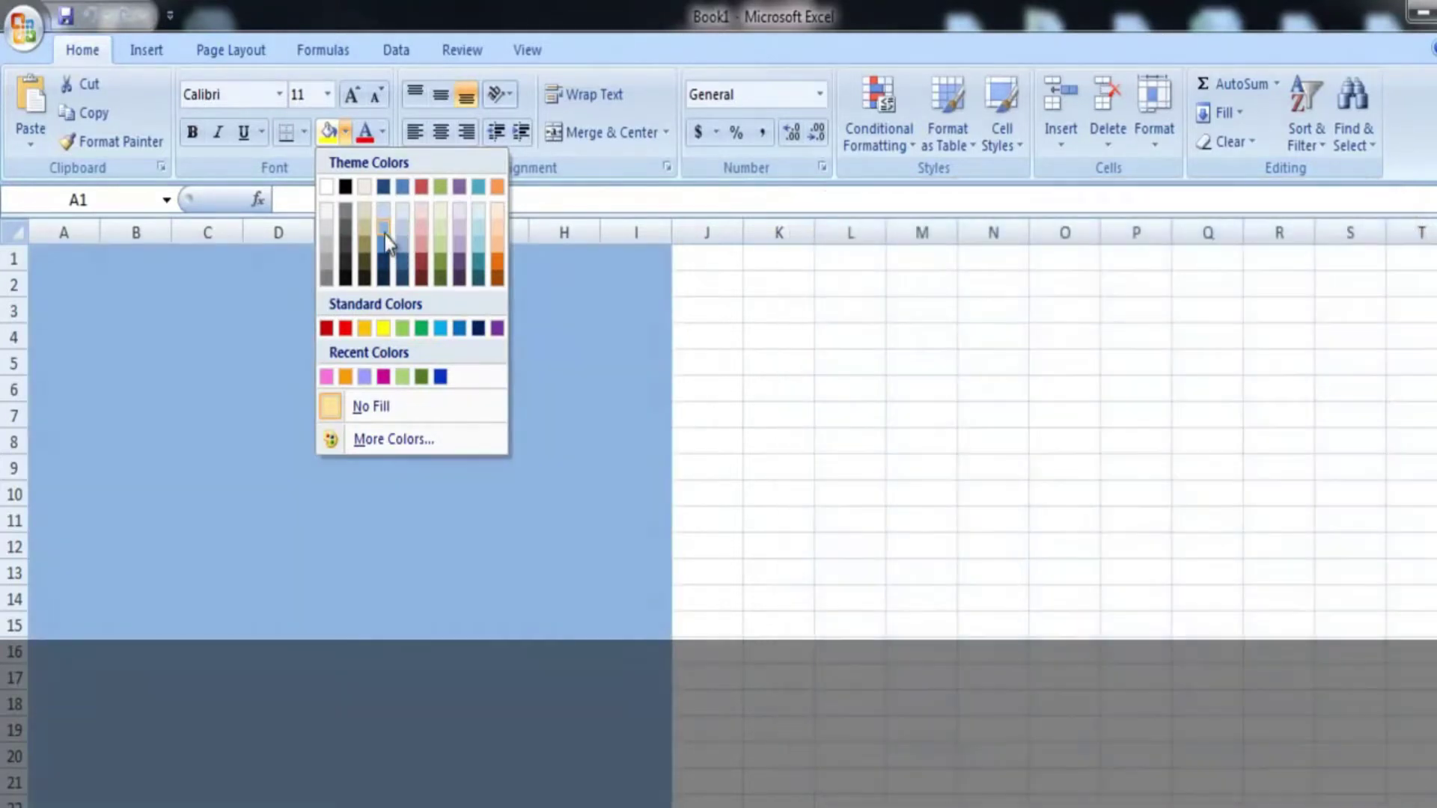
pyautogui.click(385, 234)
pyautogui.click(373, 442)
pyautogui.click(389, 515)
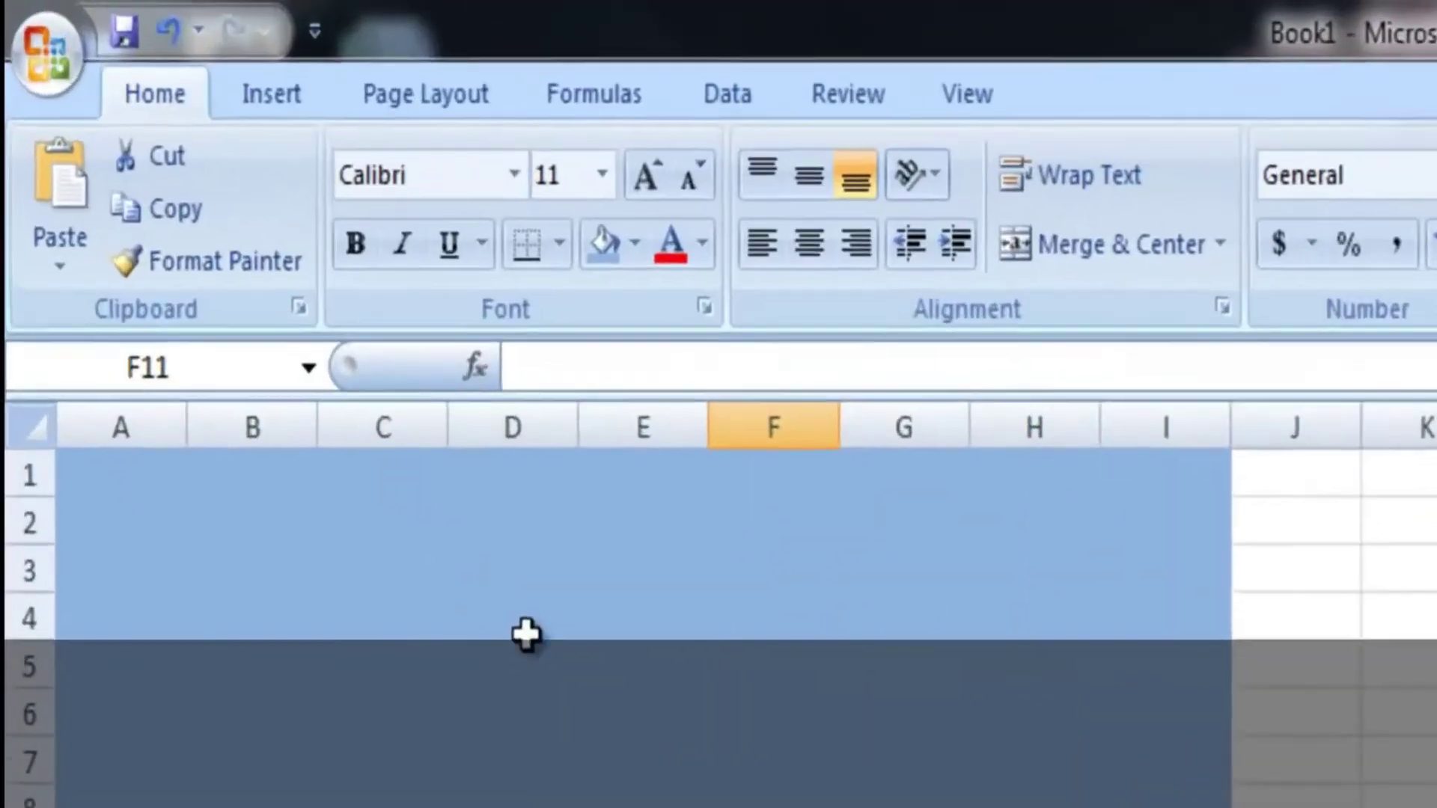
pyautogui.click(287, 343)
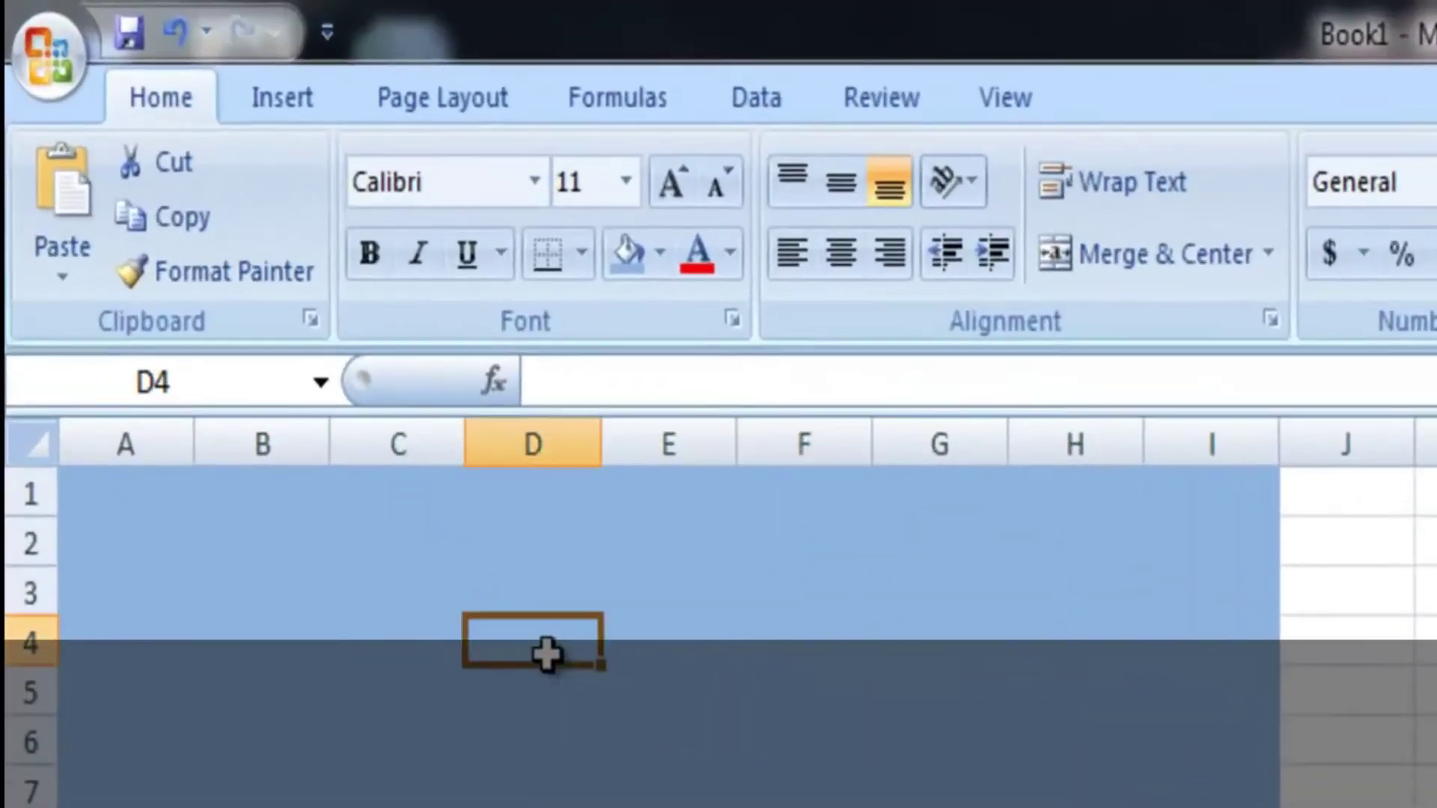
pyautogui.click(238, 619)
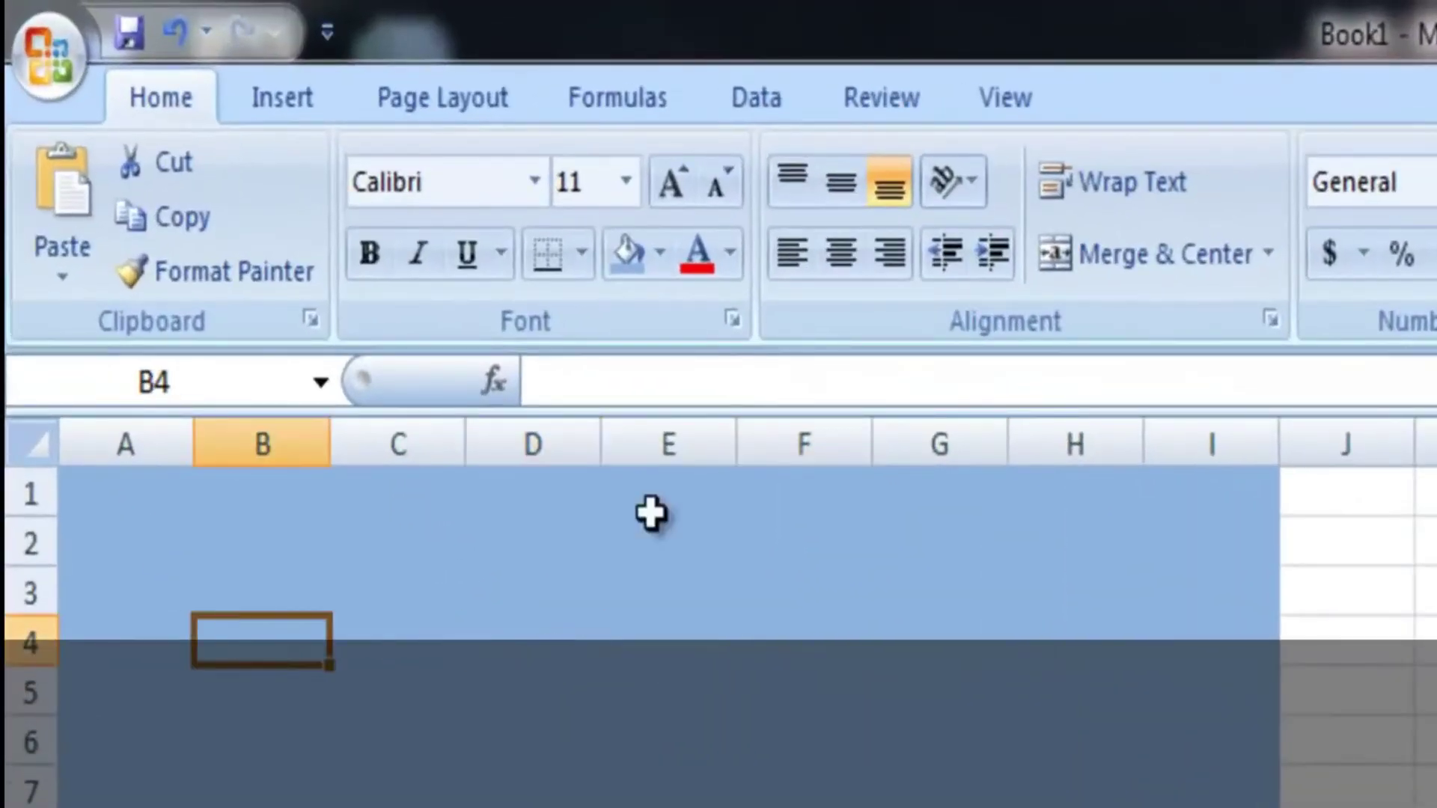
# Insert a text box near the top of the blue area, spanning about columns B to G over rows 2 and 3
pyautogui.click(291, 101)
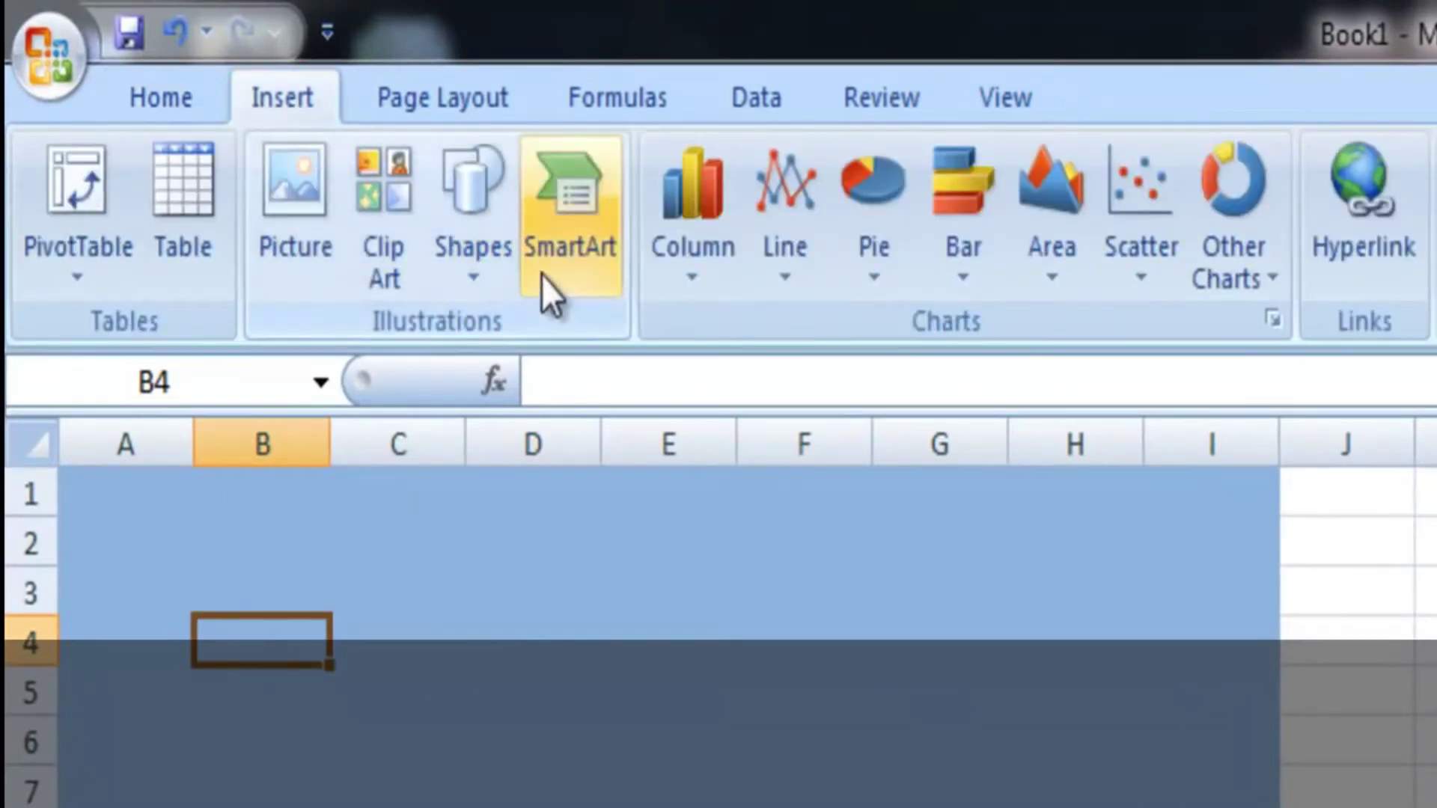
pyautogui.click(492, 228)
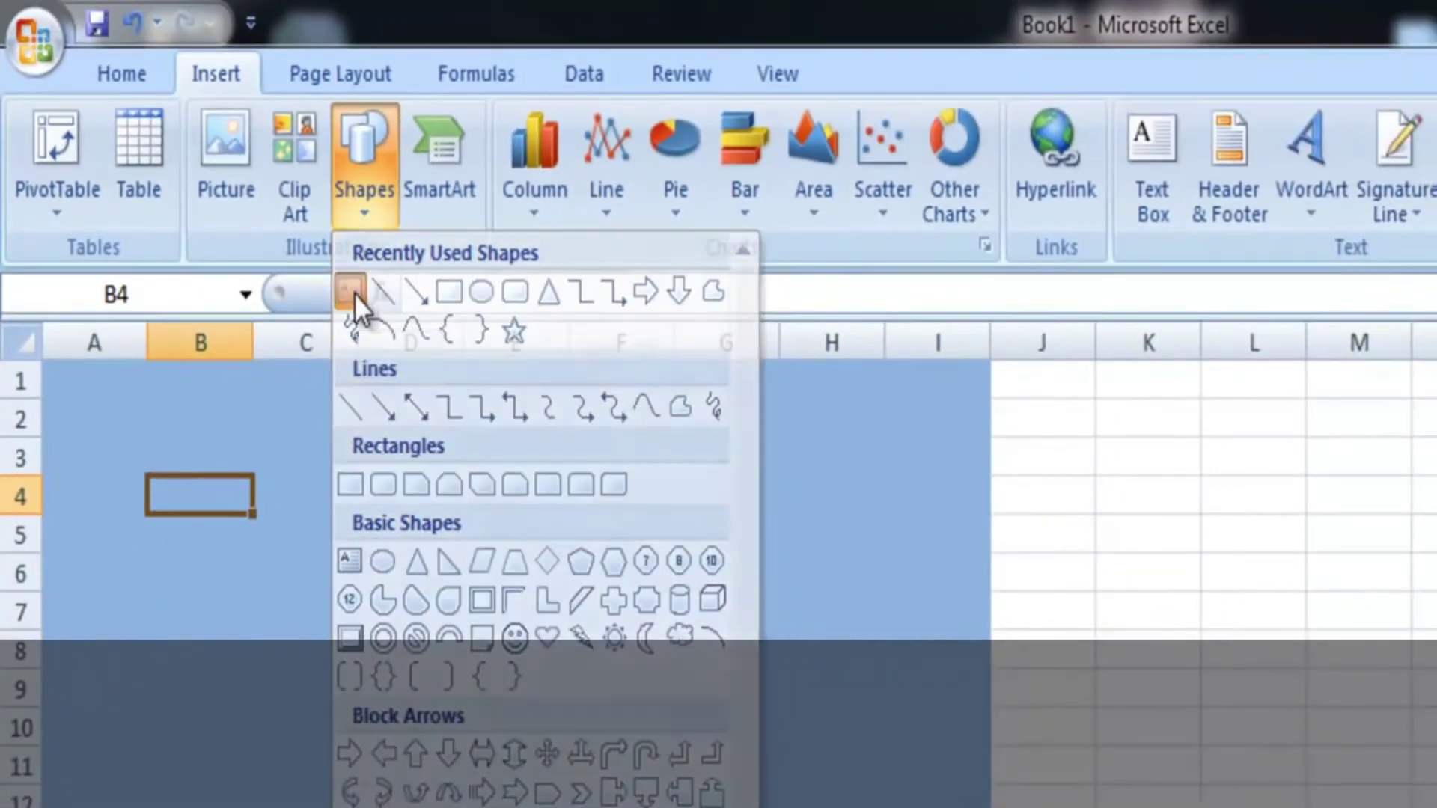
pyautogui.click(386, 321)
pyautogui.moveTo(183, 401); pyautogui.dragTo(734, 474)
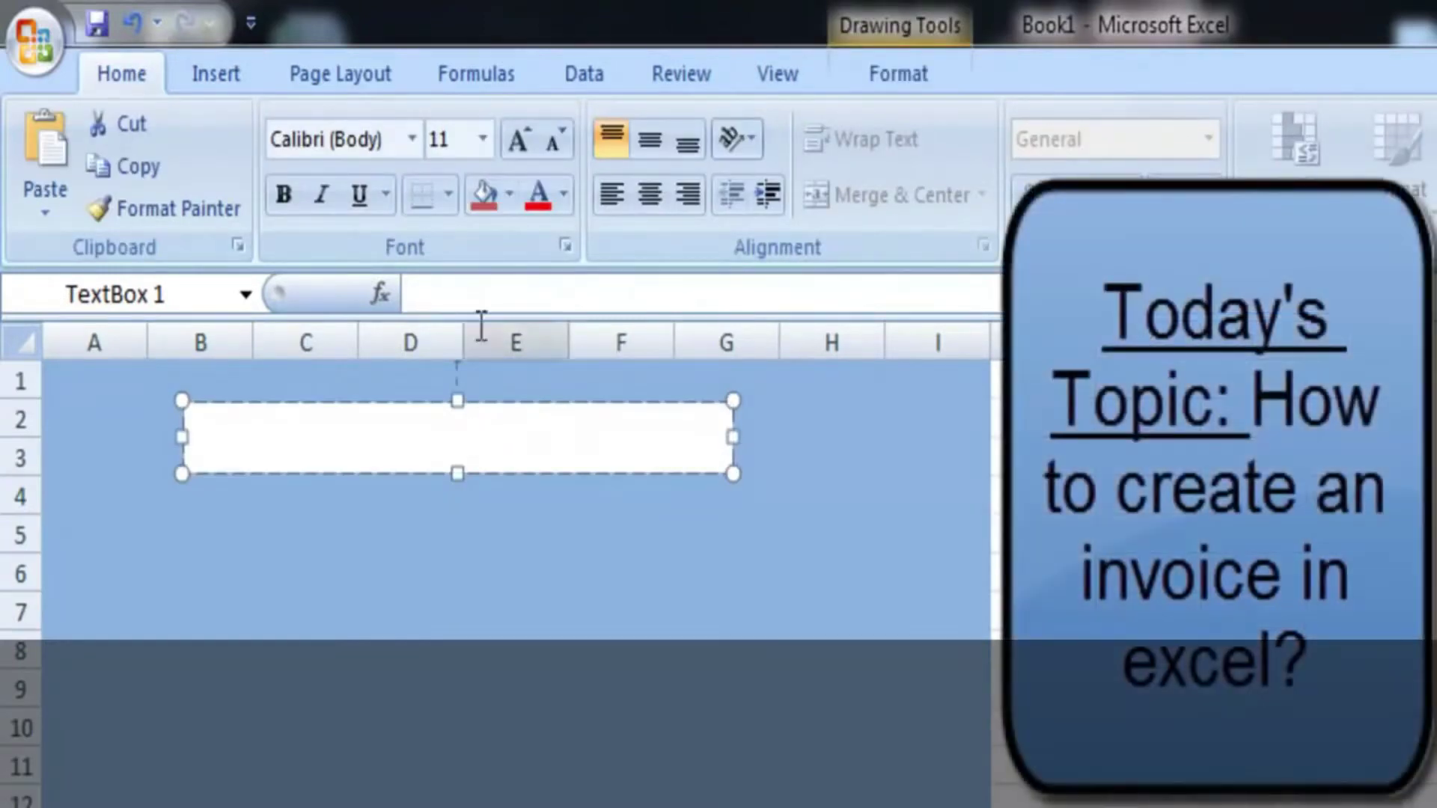
# Enter "Company Name" in the text box at font size 18 and center it horizontally
pyautogui.click(484, 140)
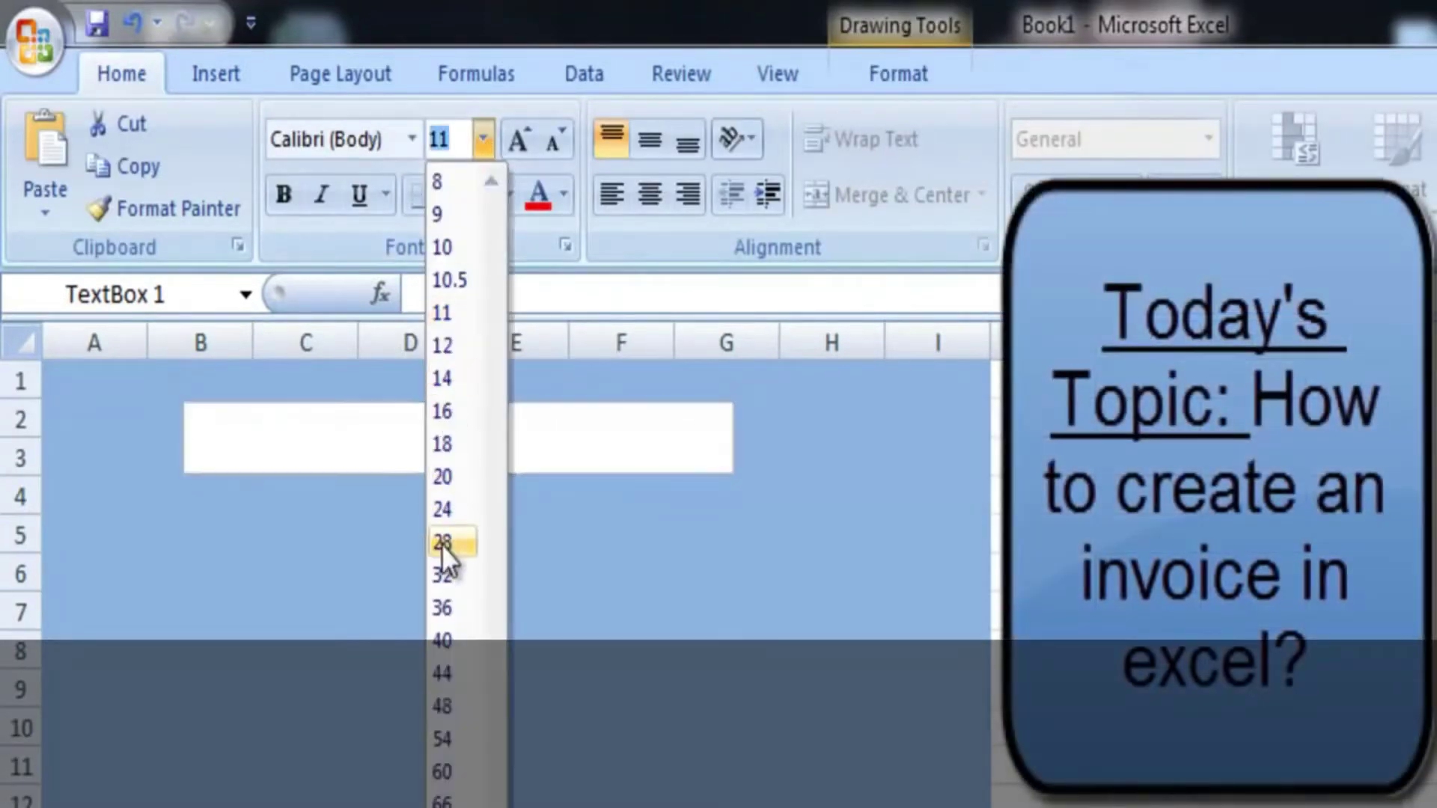
pyautogui.click(449, 444)
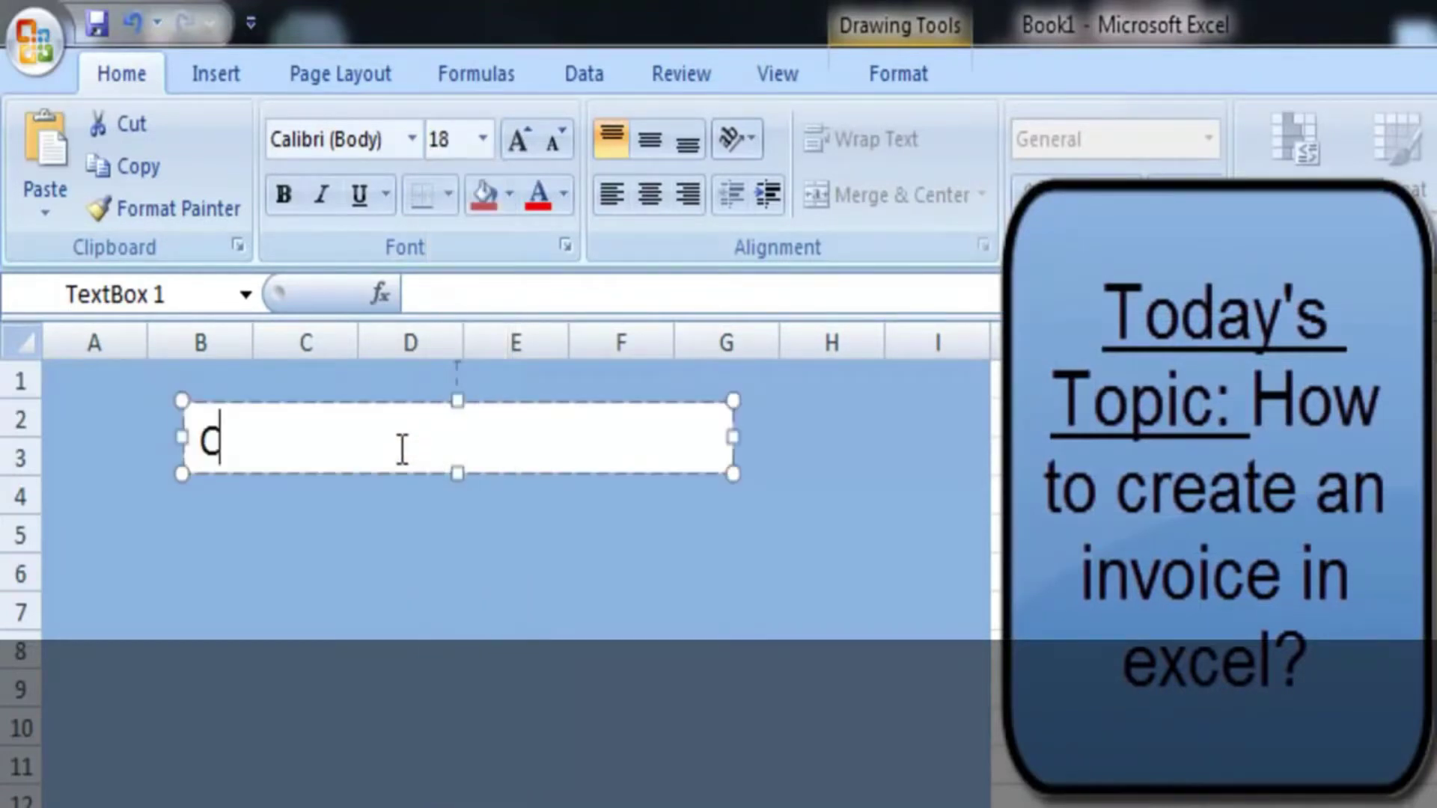
pyautogui.write('Company Name')
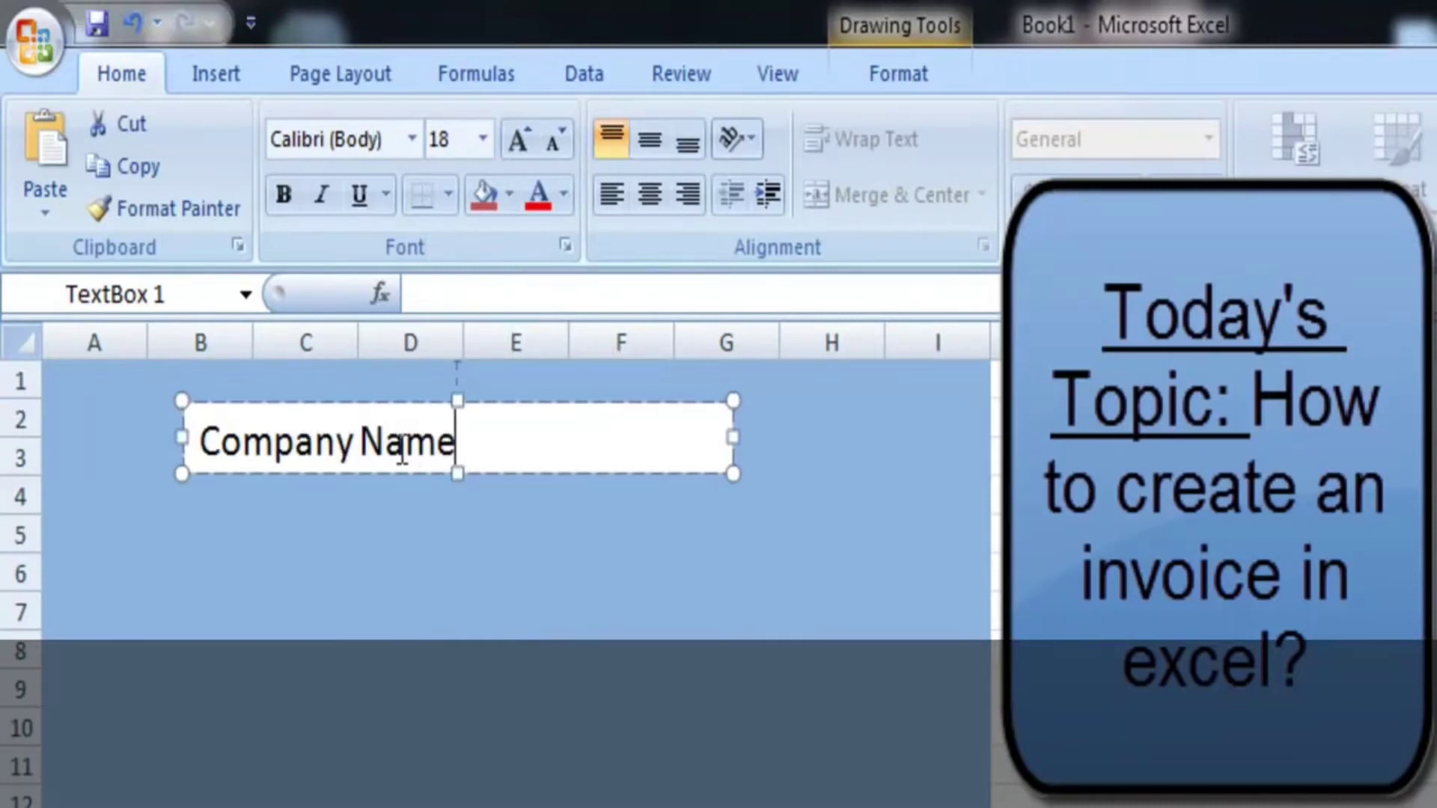
pyautogui.hotkey('ctrl', 'a')
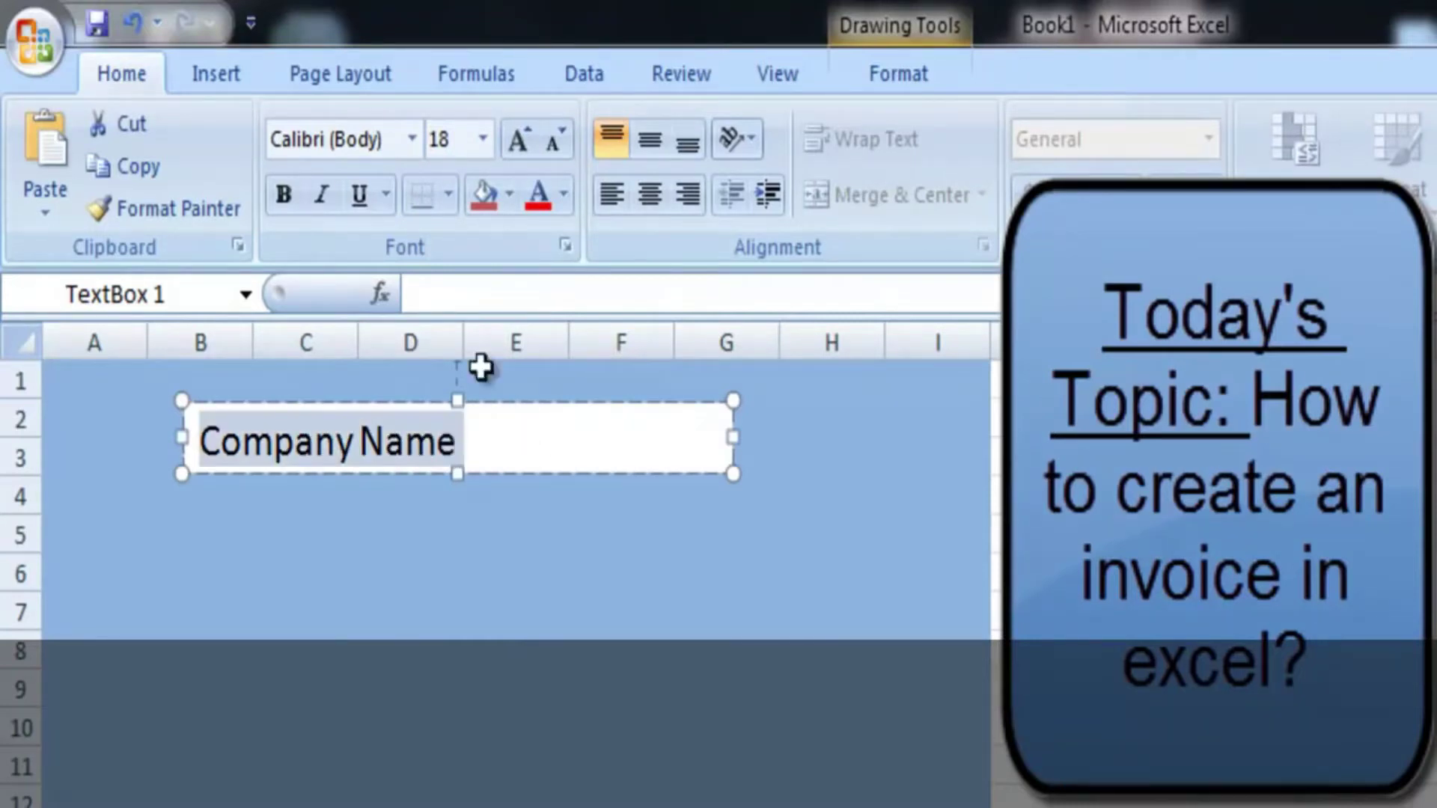
pyautogui.click(643, 198)
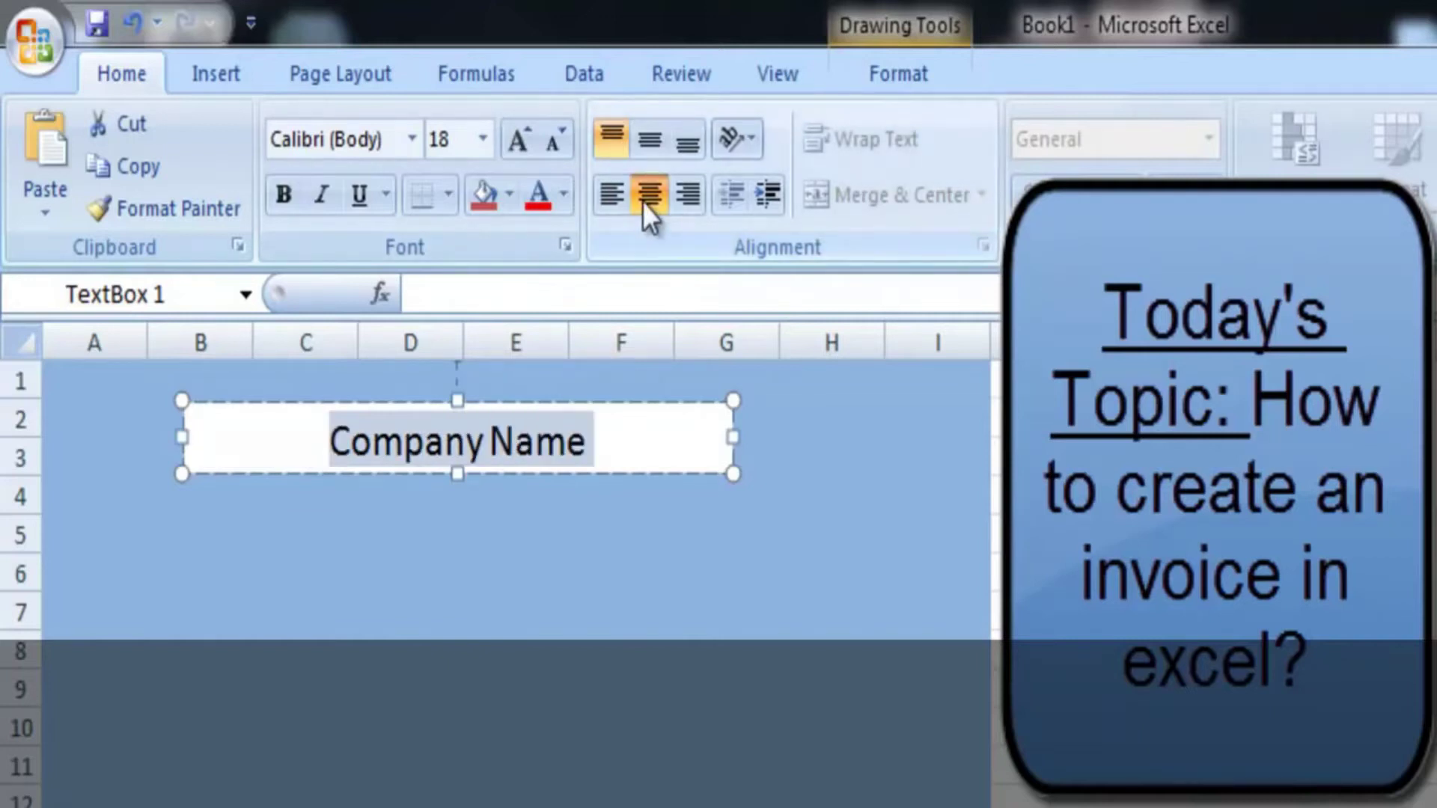
pyautogui.click(609, 430)
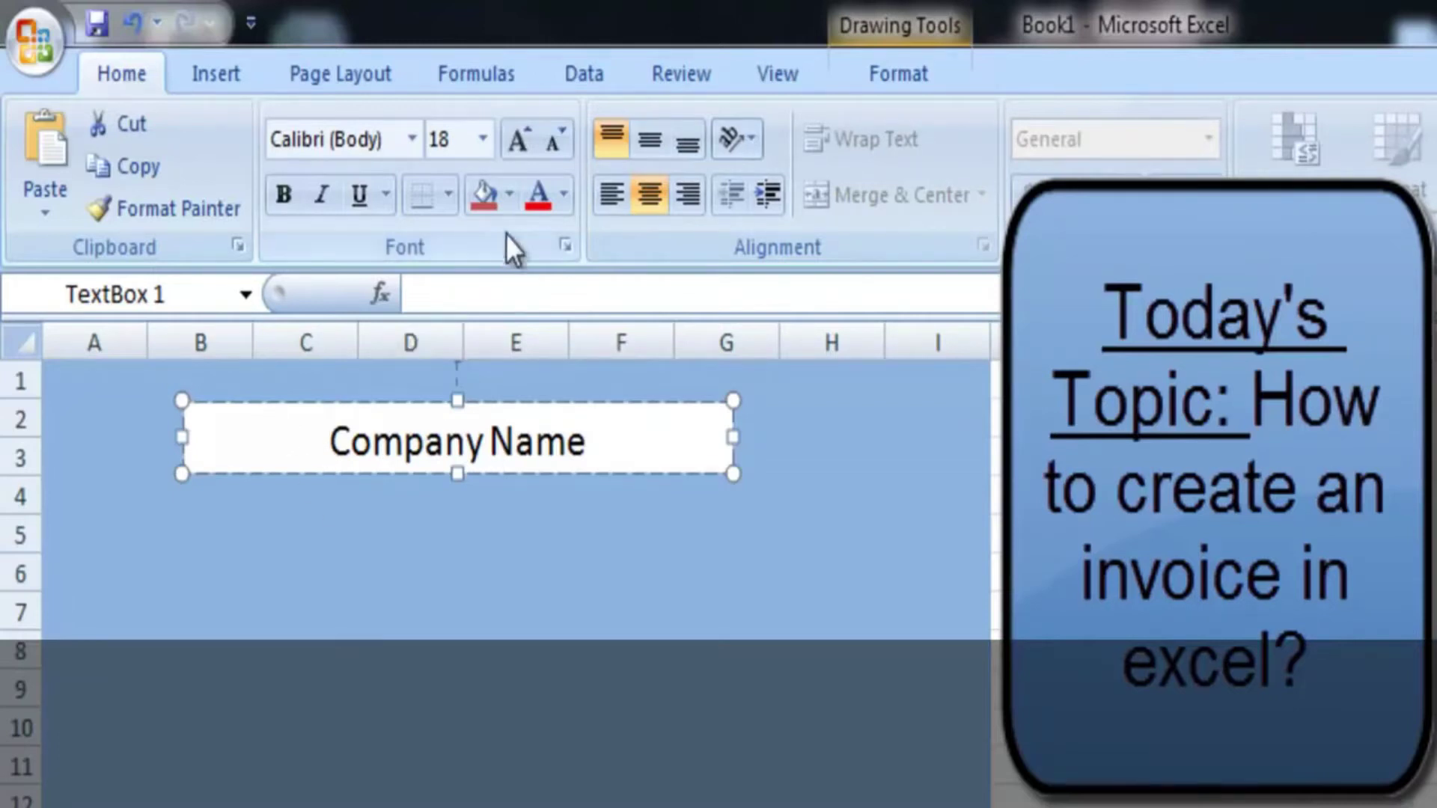
# Fill the Company Name text box with the standard green color
pyautogui.click(509, 196)
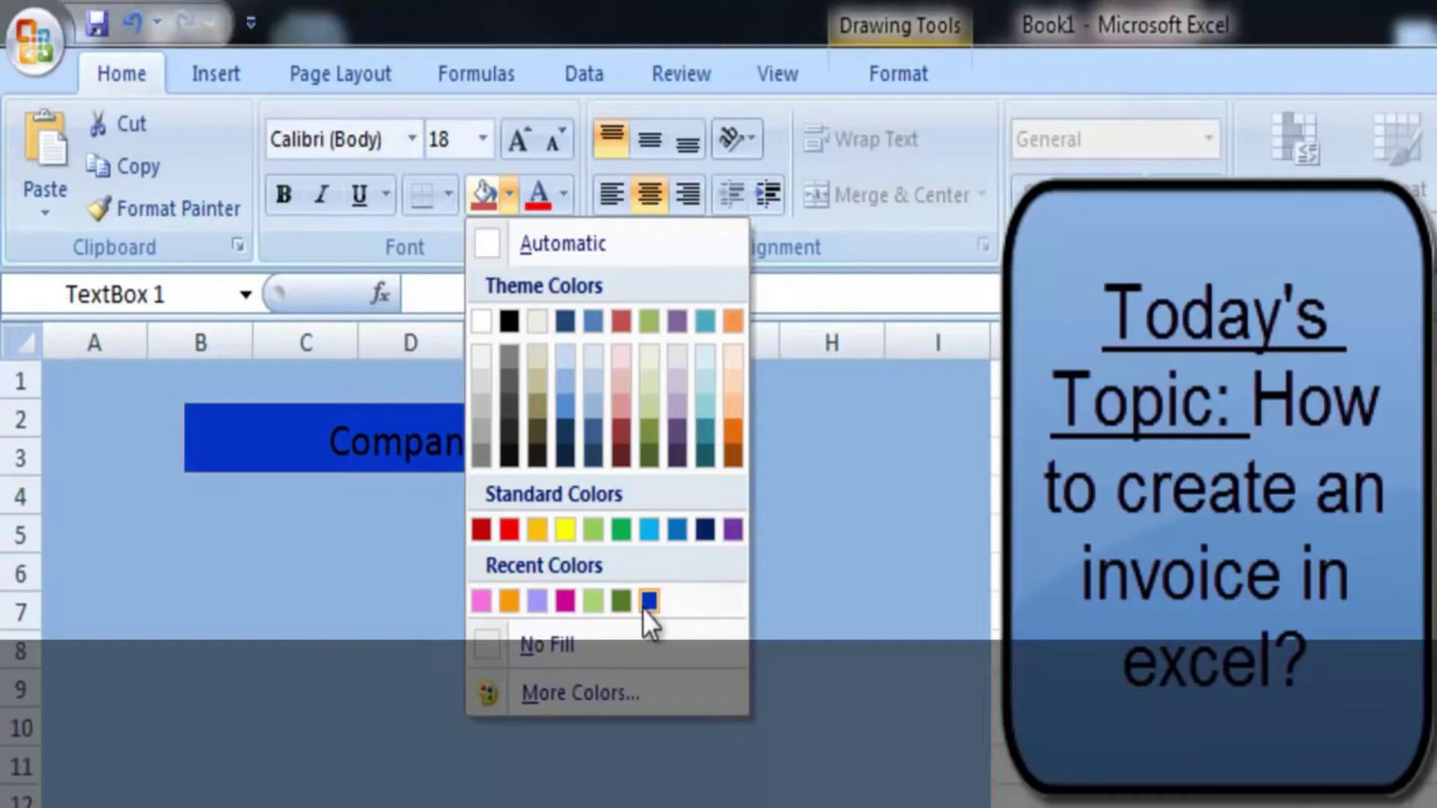
pyautogui.click(632, 536)
pyautogui.click(513, 560)
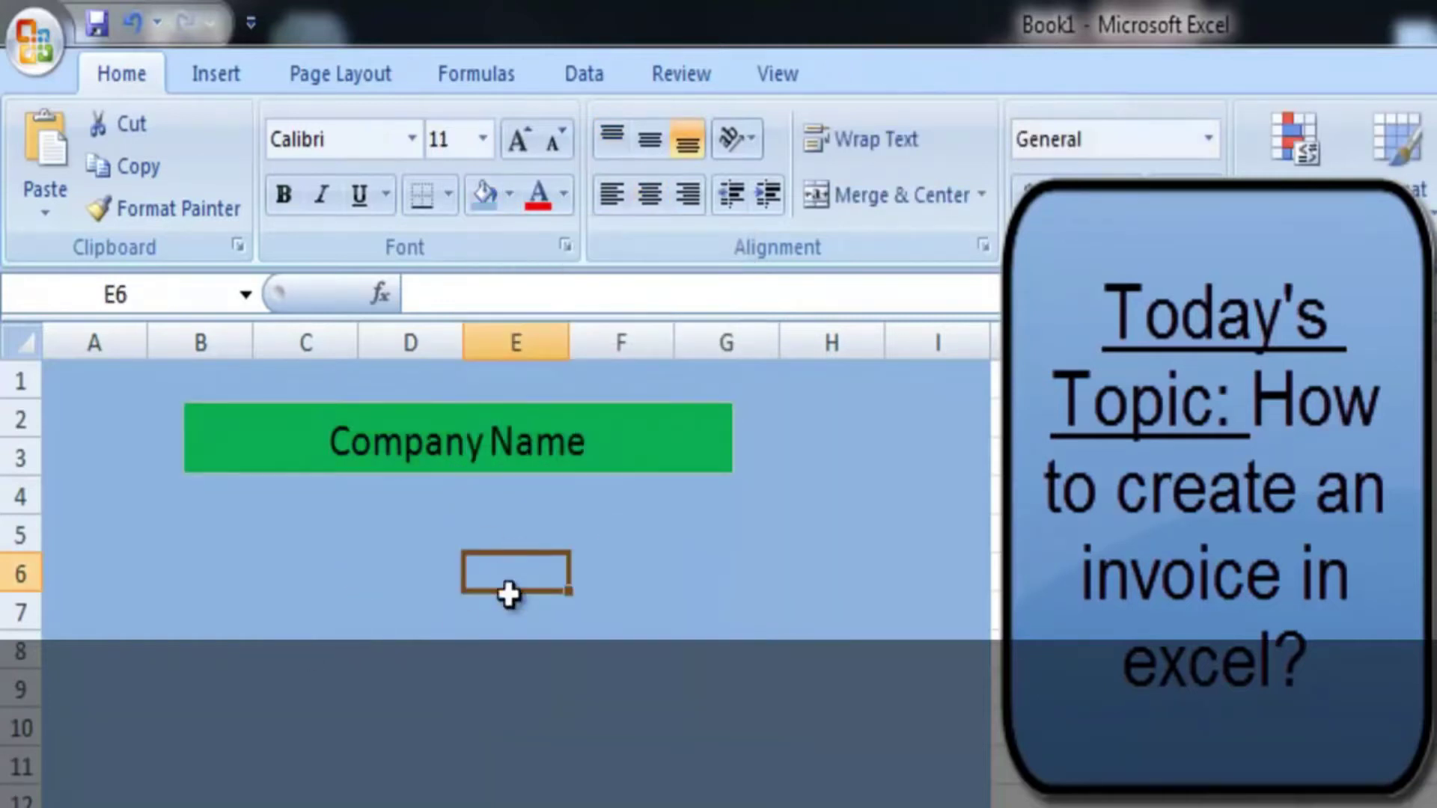
pyautogui.click(683, 610)
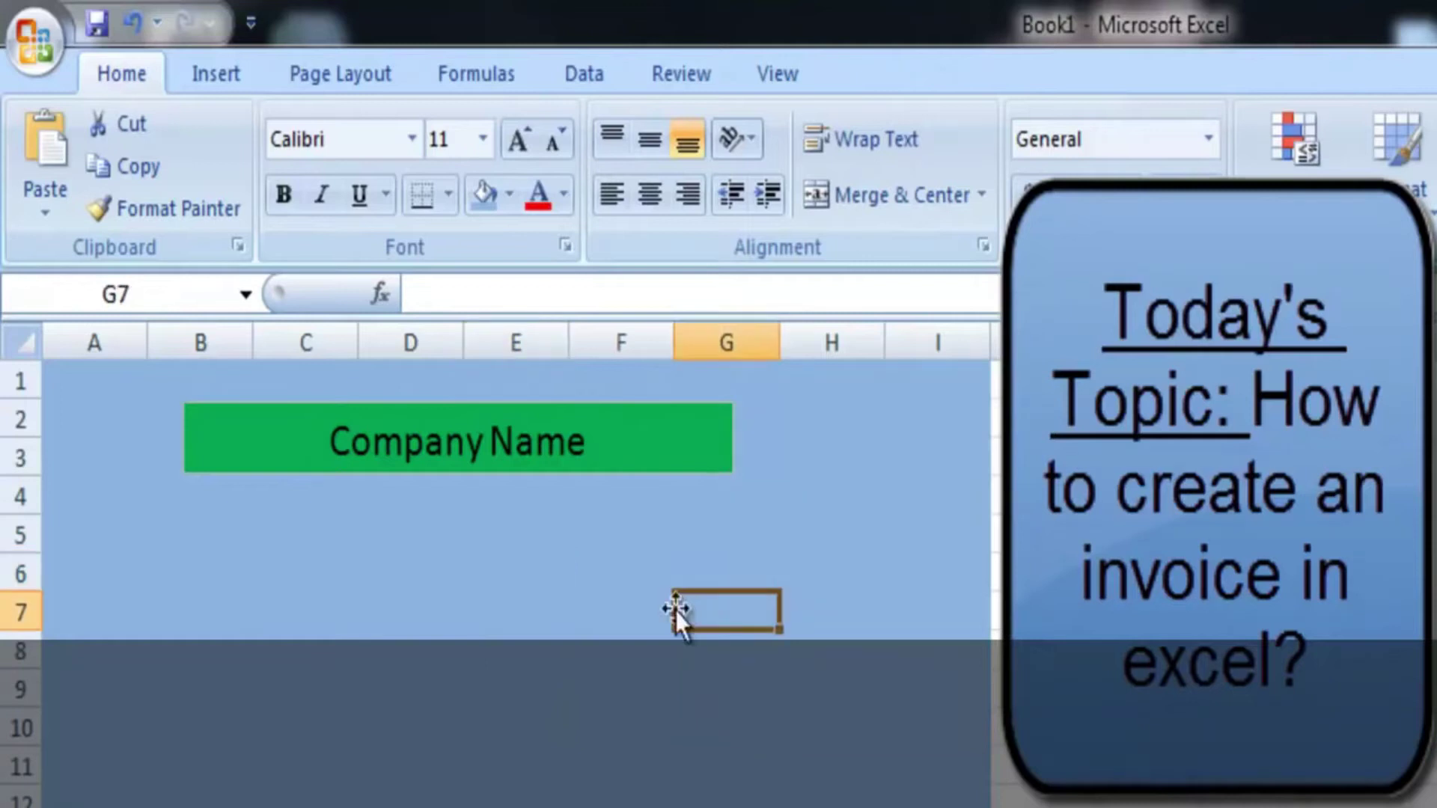
# Extend the Company Name text box down to about row 5 and add "Address" on a second line
pyautogui.click(448, 449)
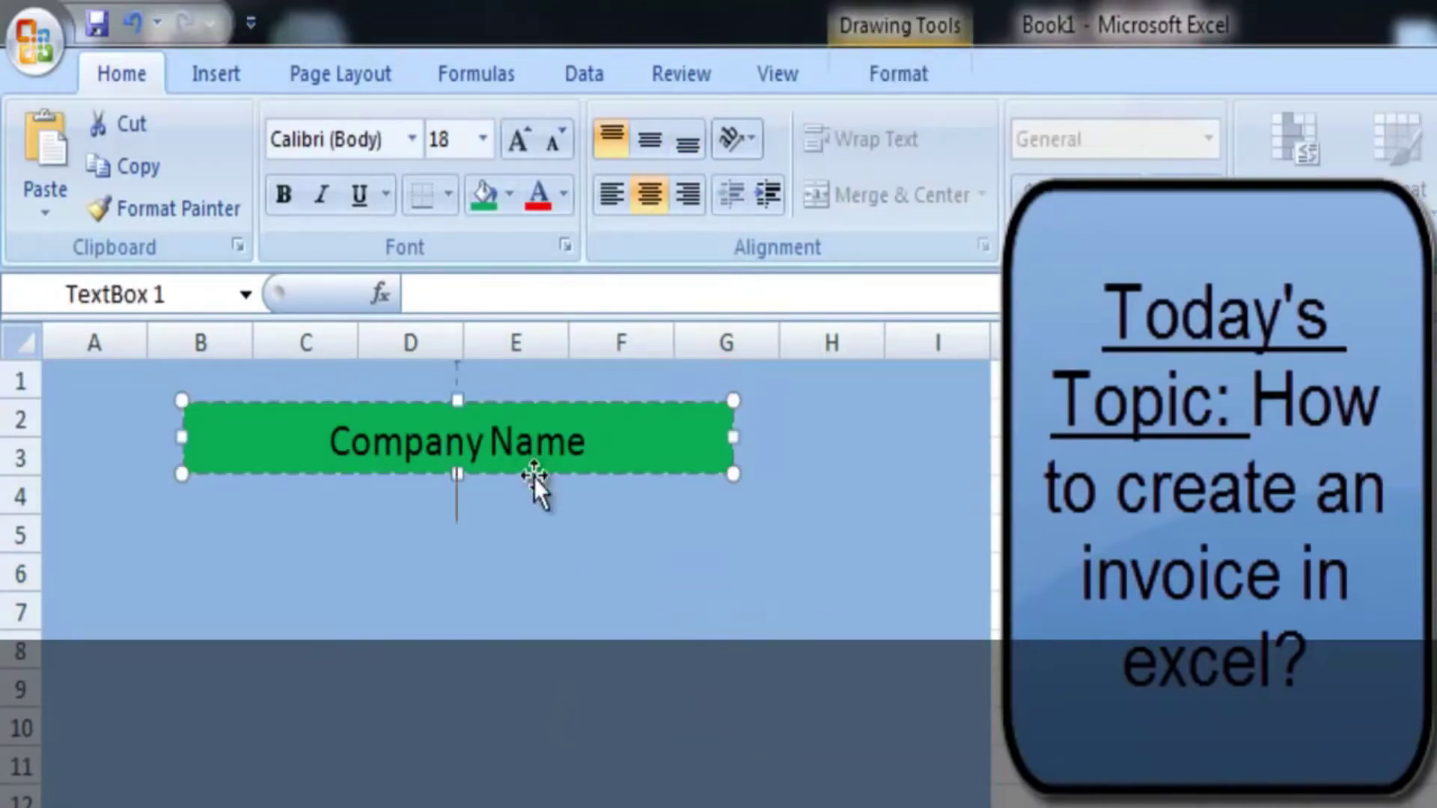
pyautogui.moveTo(456, 474); pyautogui.dragTo(450, 533)
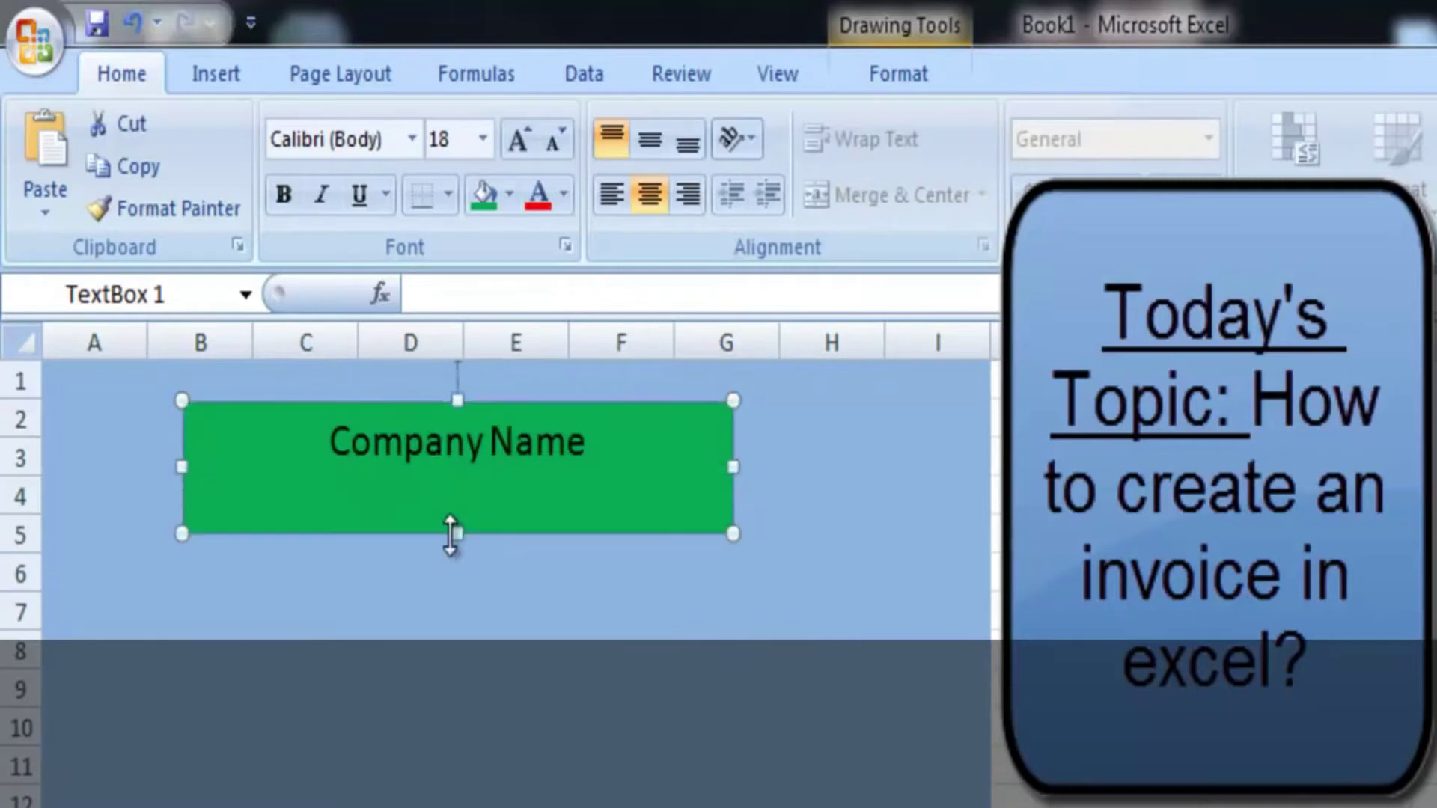
pyautogui.click(444, 487)
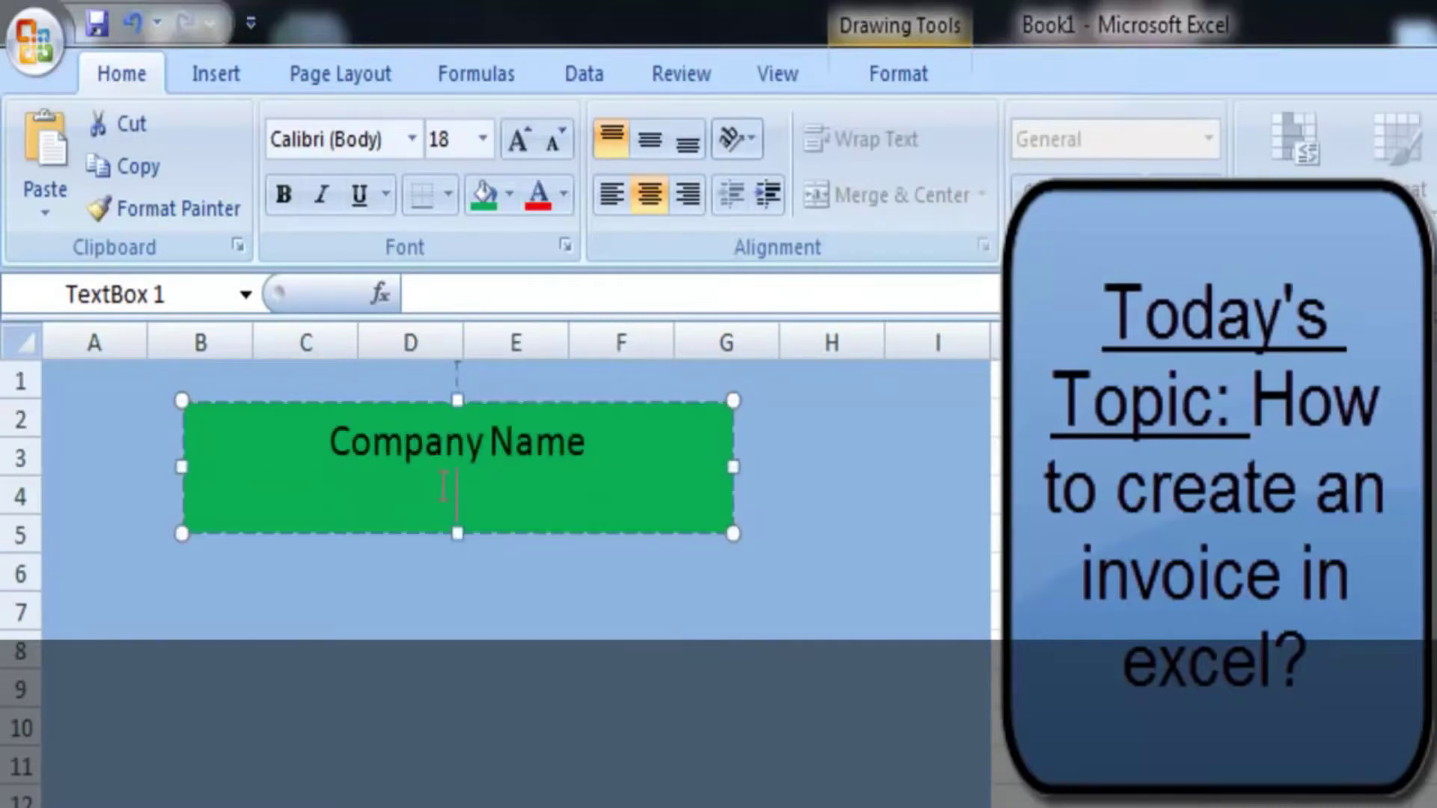
pyautogui.write('Address')
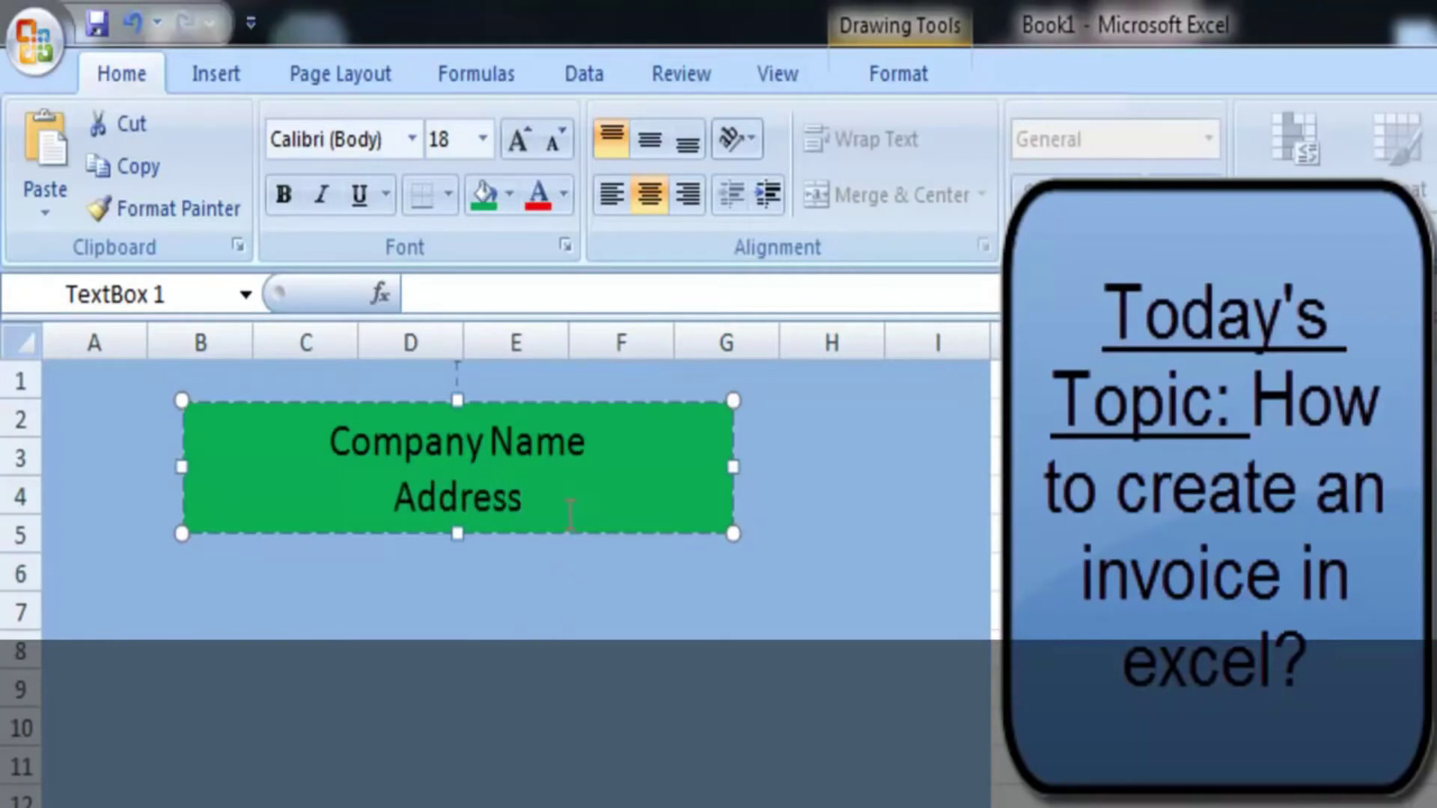
# Change the heading text box's fill to the recently used dark green
pyautogui.click(539, 663)
pyautogui.click(603, 497)
pyautogui.click(507, 199)
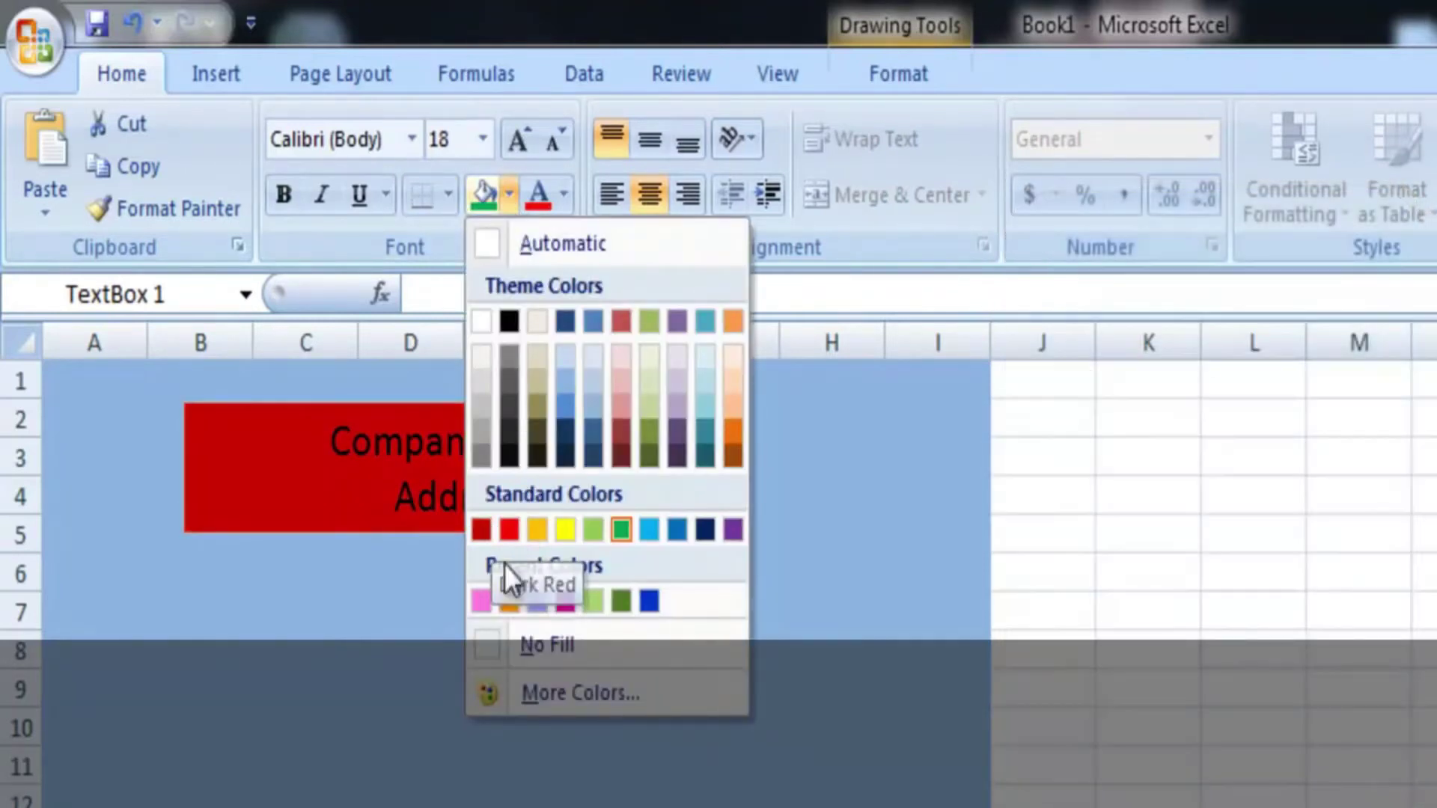
pyautogui.click(620, 602)
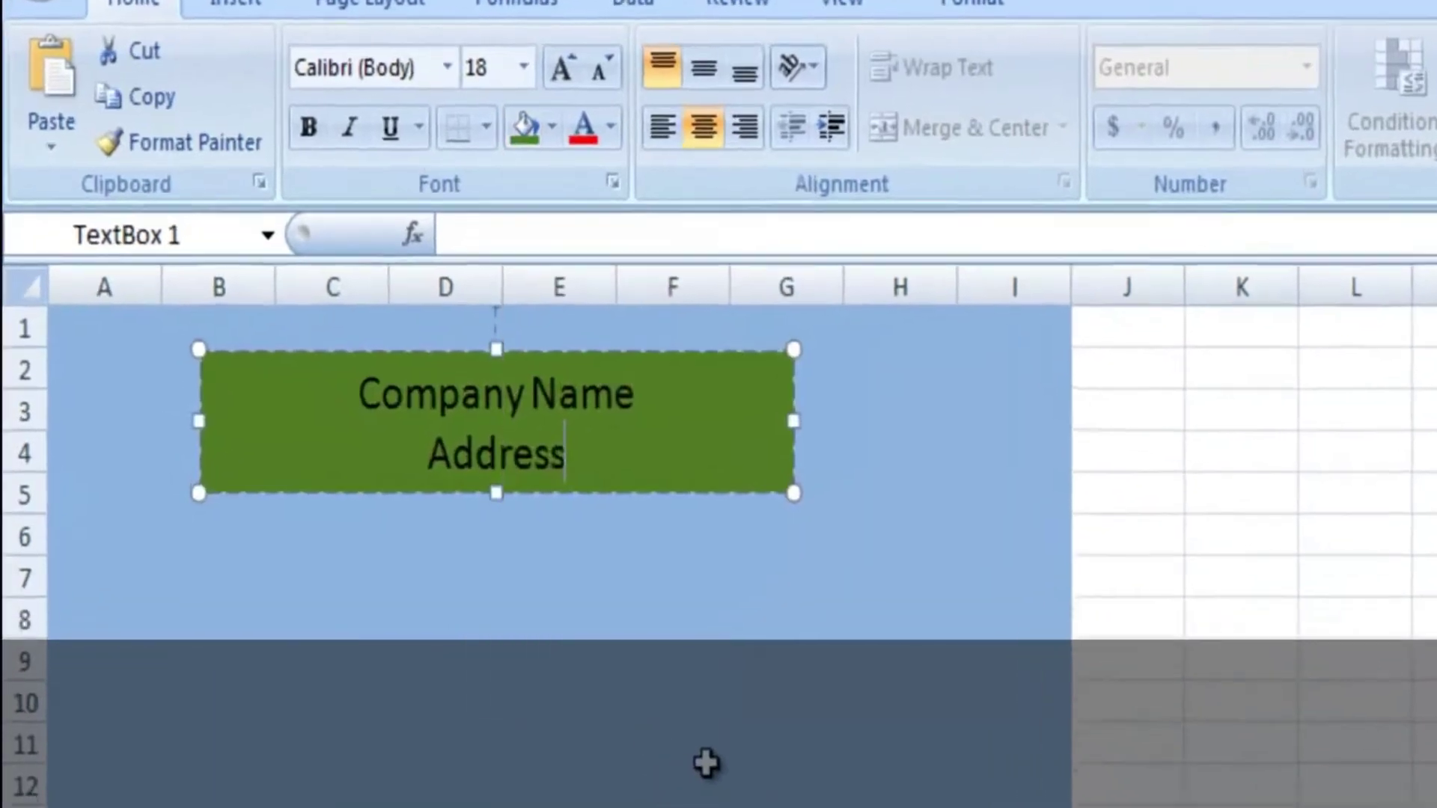
pyautogui.click(636, 771)
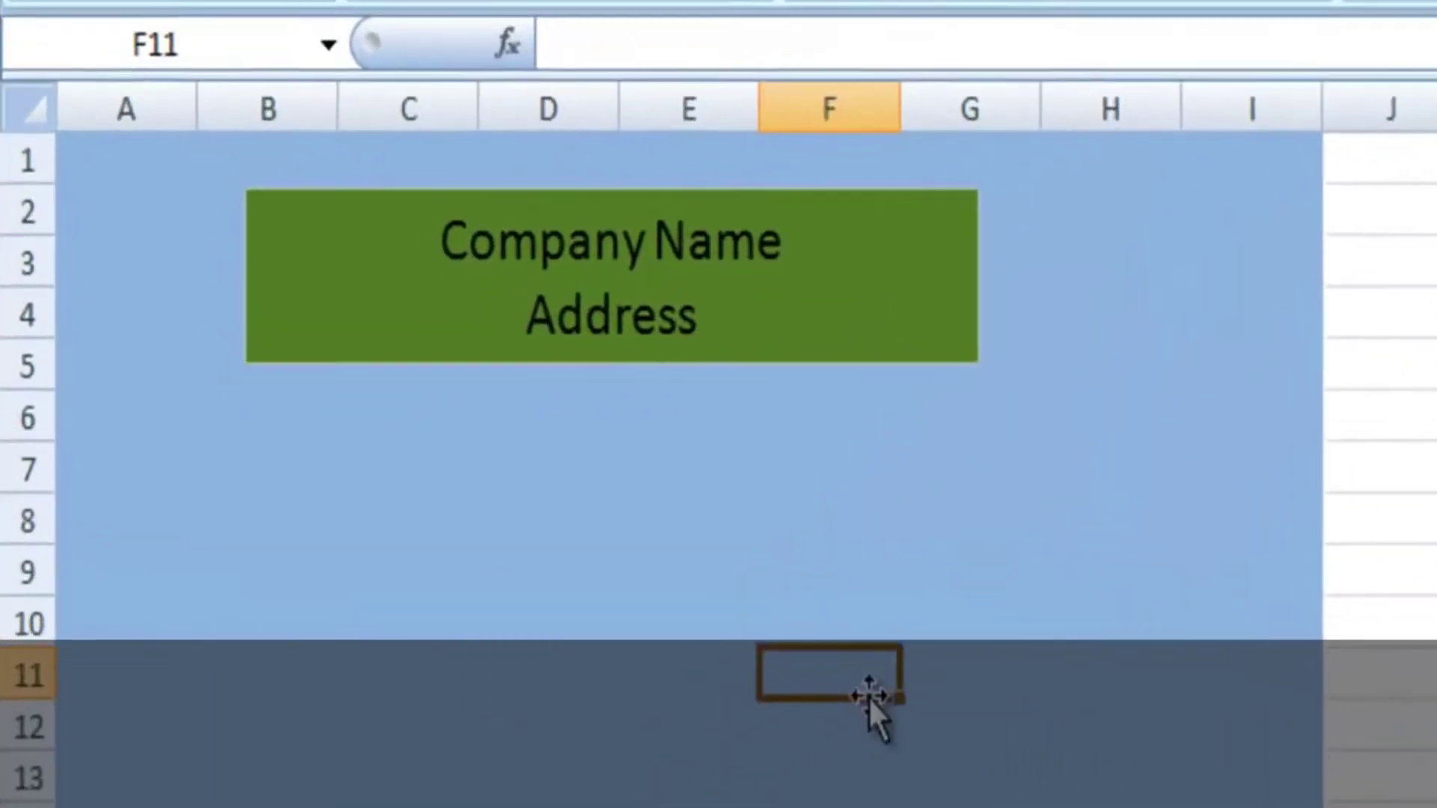
# Narrow the heading text box from both sides so it spans about columns C to F
pyautogui.click(625, 473)
pyautogui.moveTo(998, 257); pyautogui.dragTo(926, 257)
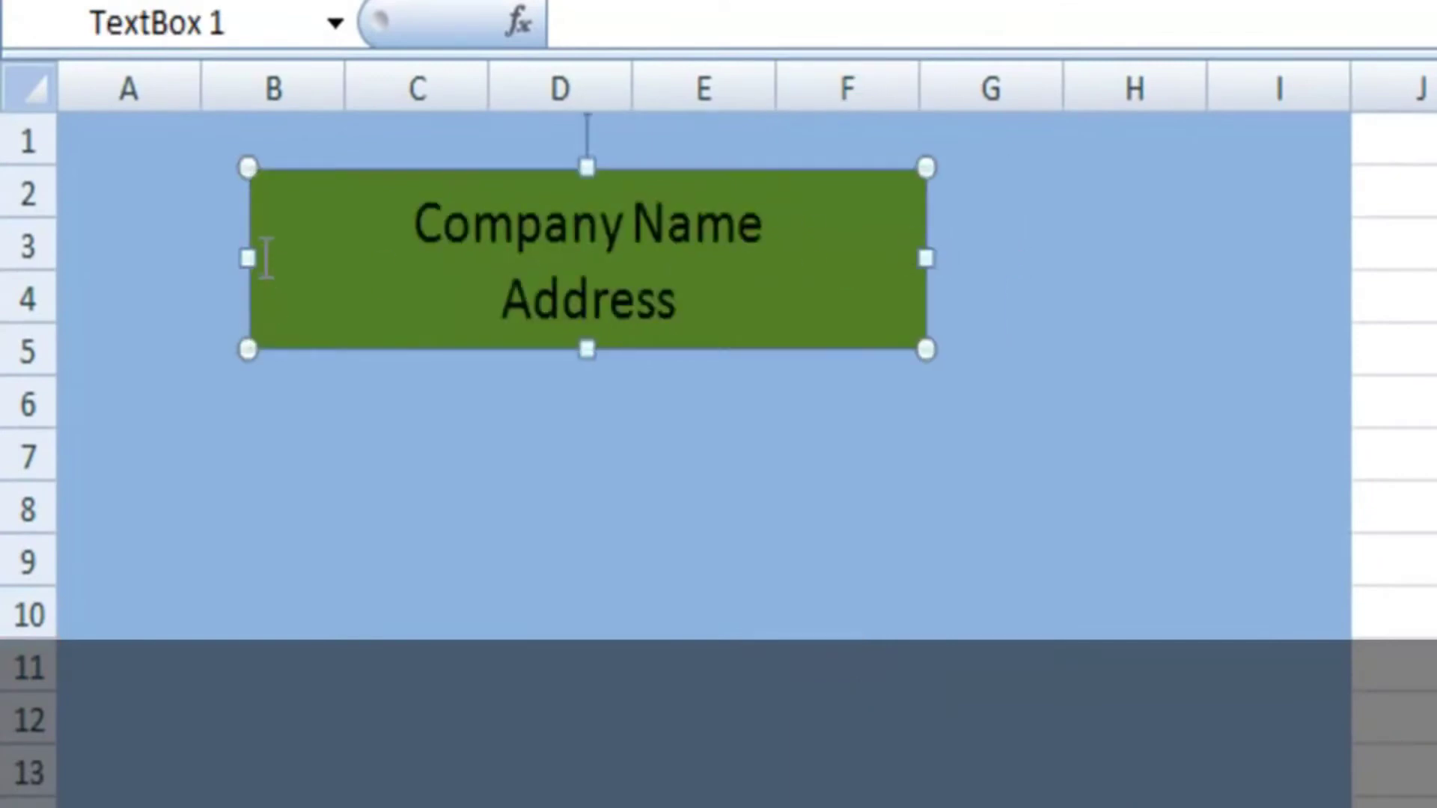
pyautogui.moveTo(249, 259); pyautogui.dragTo(329, 258)
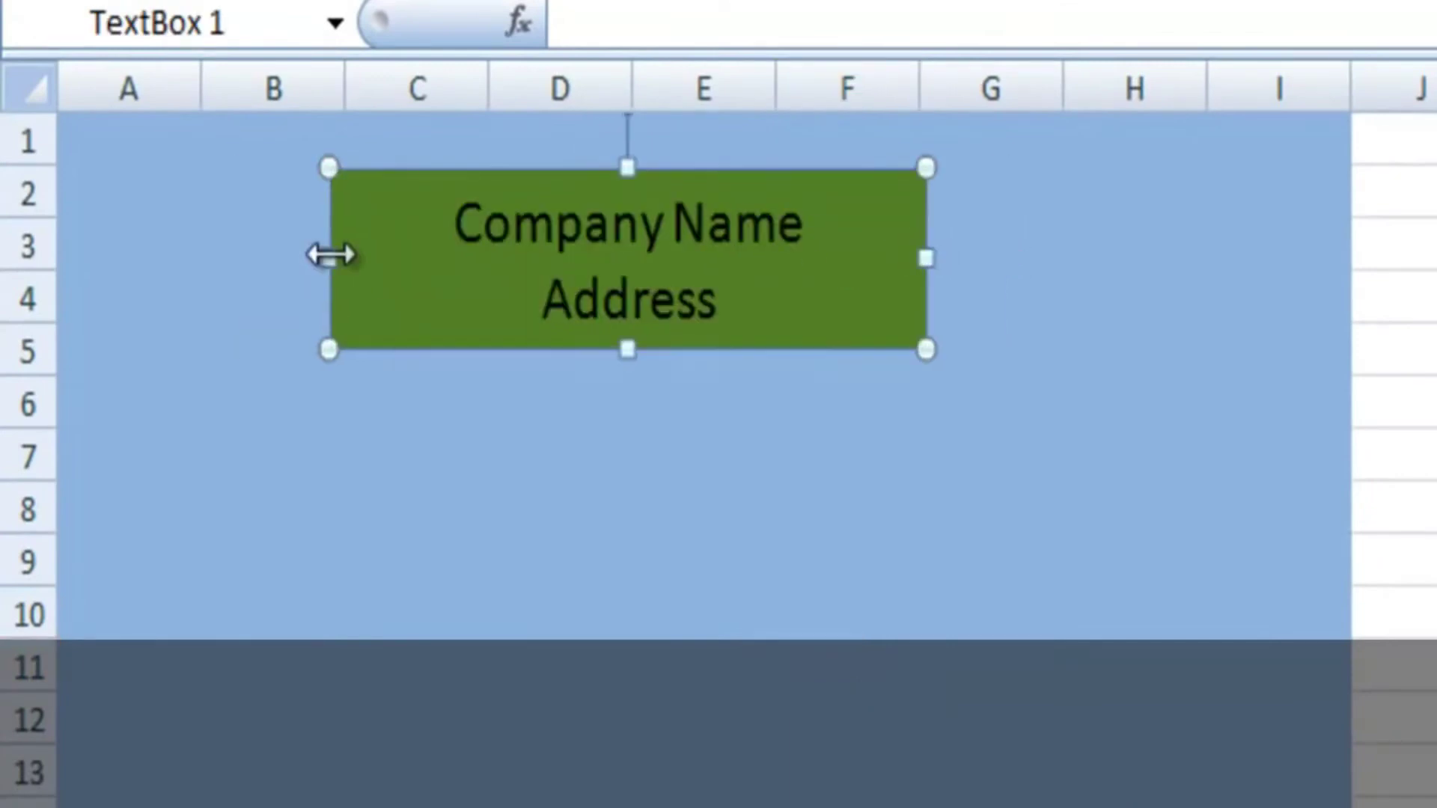
pyautogui.click(678, 449)
pyautogui.click(766, 632)
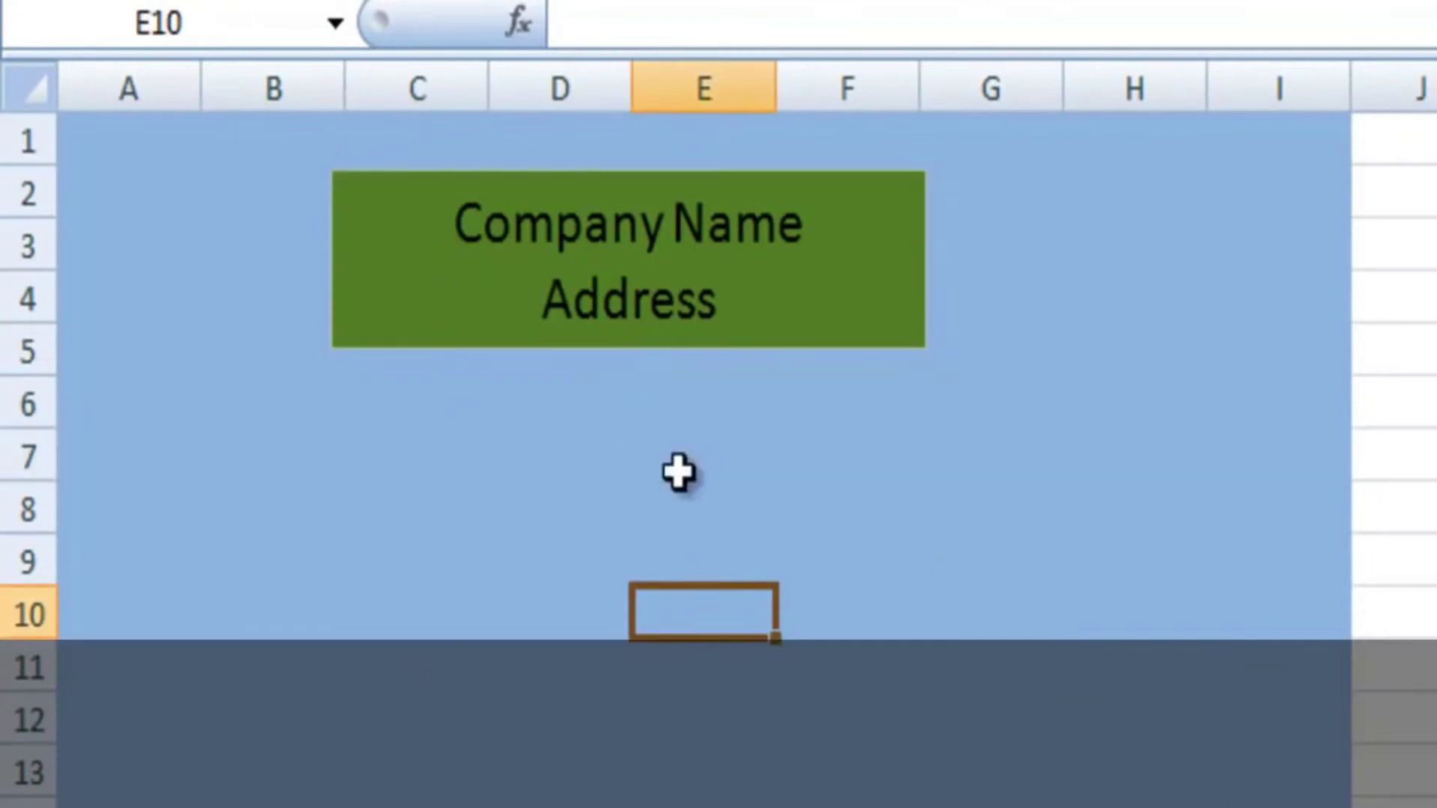
# Set the fill of the Company Name and Address text box to gray
pyautogui.click(733, 288)
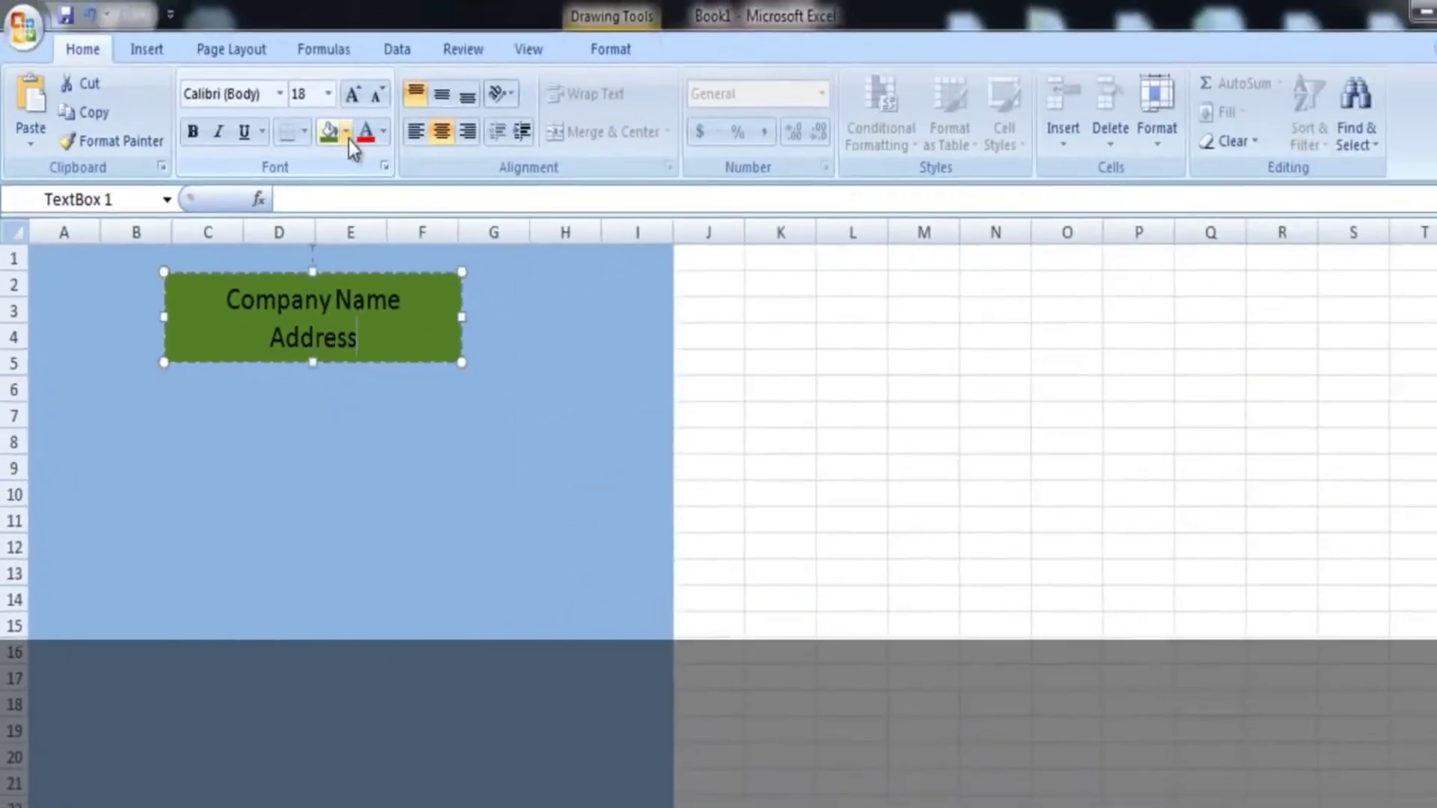
pyautogui.click(347, 139)
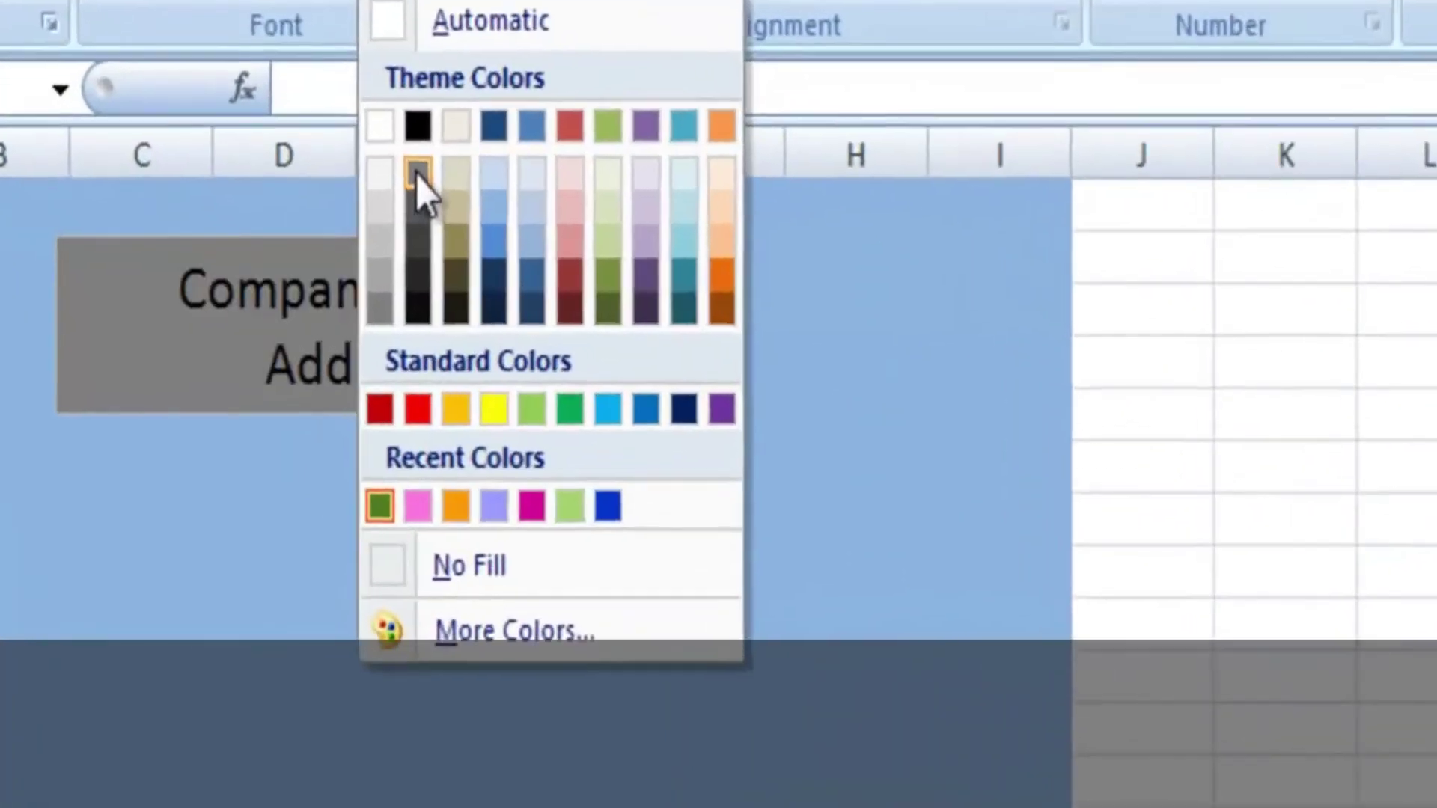
pyautogui.click(368, 222)
pyautogui.click(381, 510)
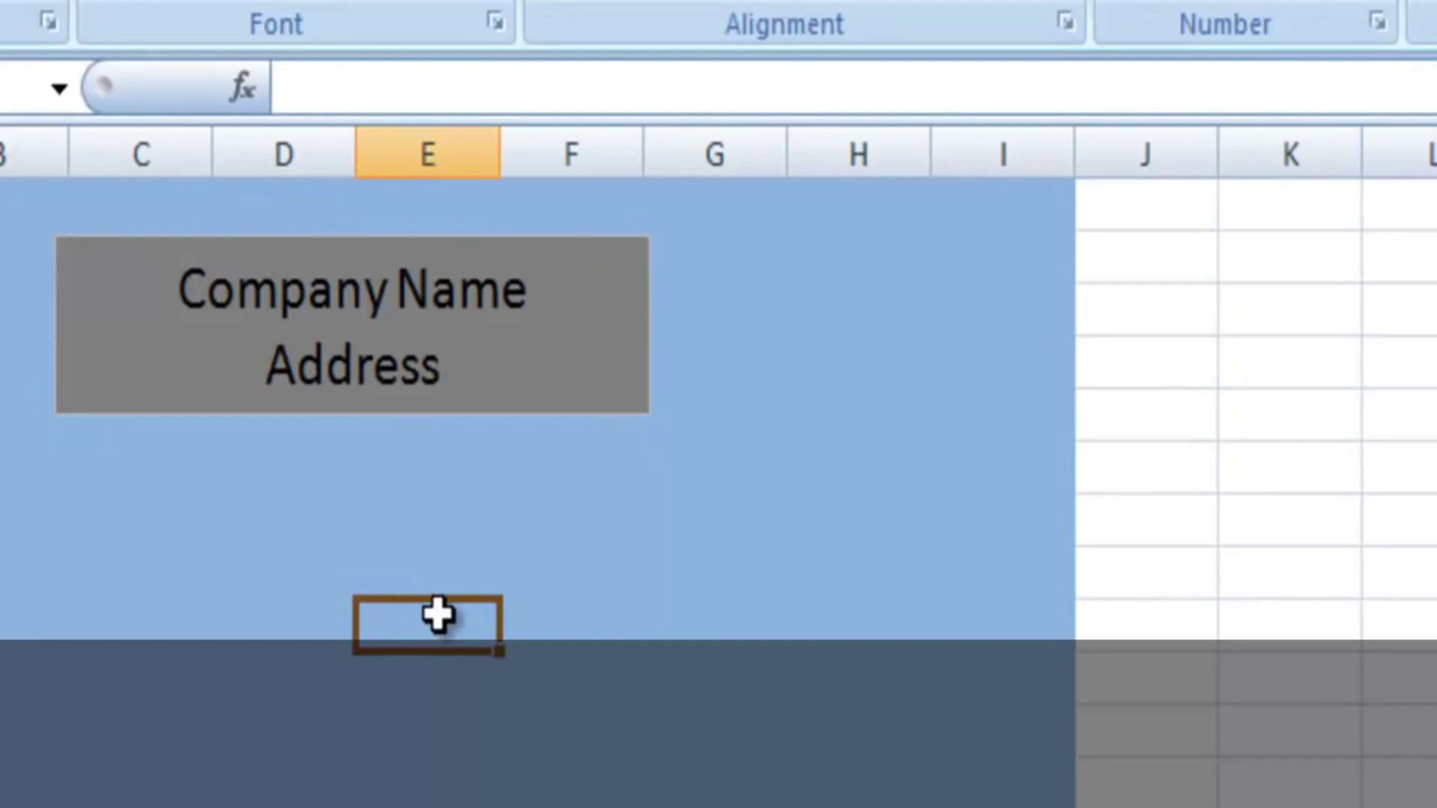
pyautogui.click(723, 537)
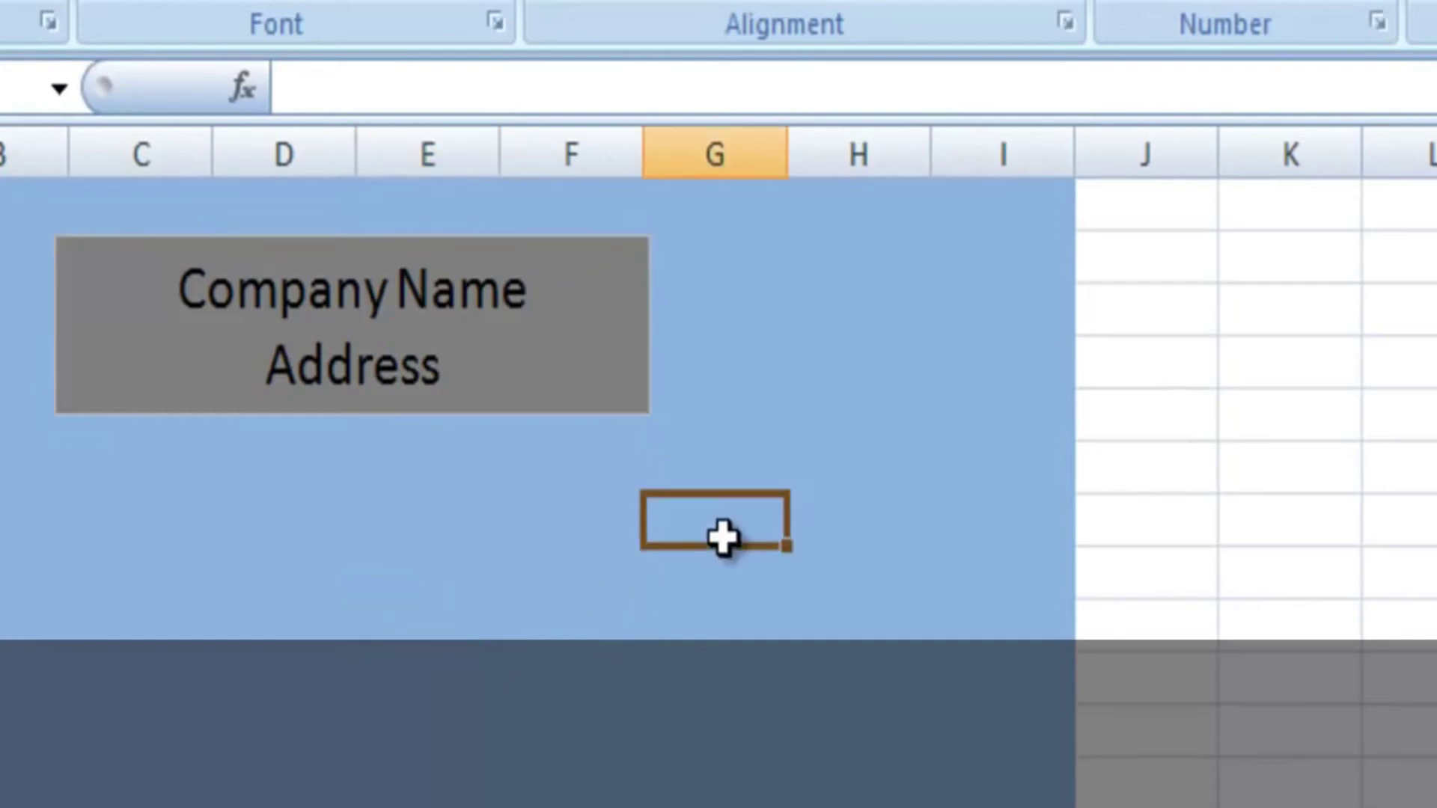
# Insert a second text box below the heading, starting in column A and covering about A6 to C7
pyautogui.click(140, 585)
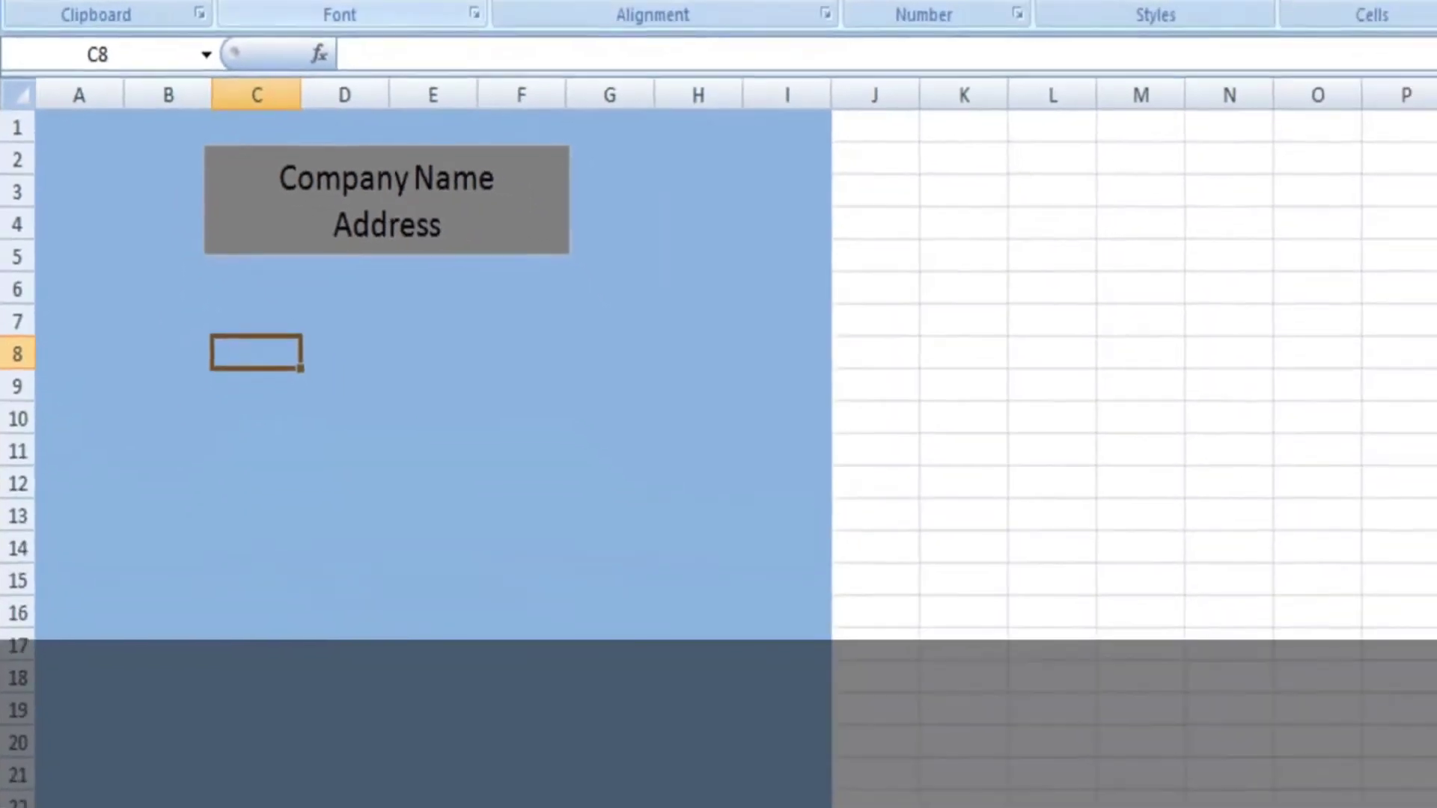
pyautogui.click(247, 0)
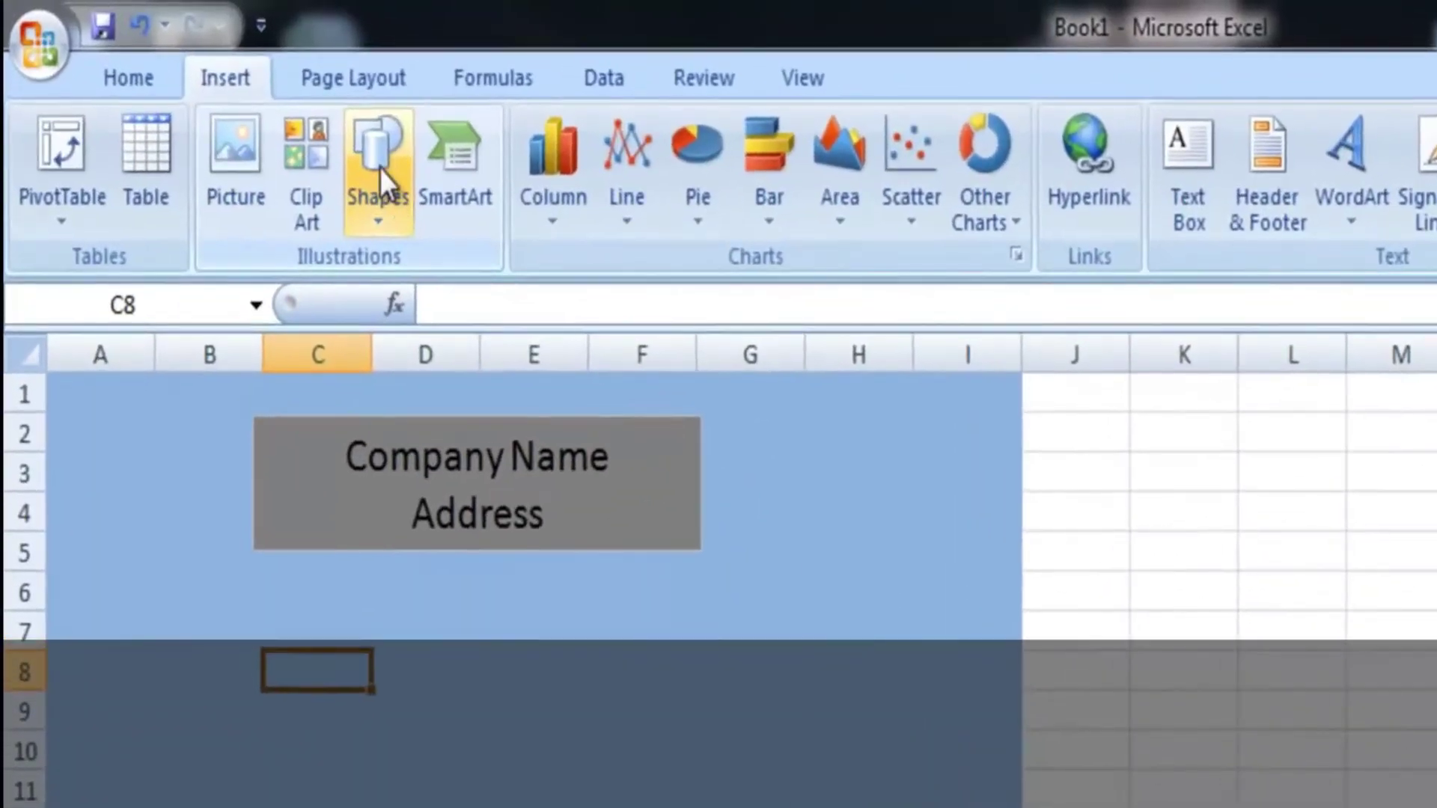
pyautogui.click(309, 171)
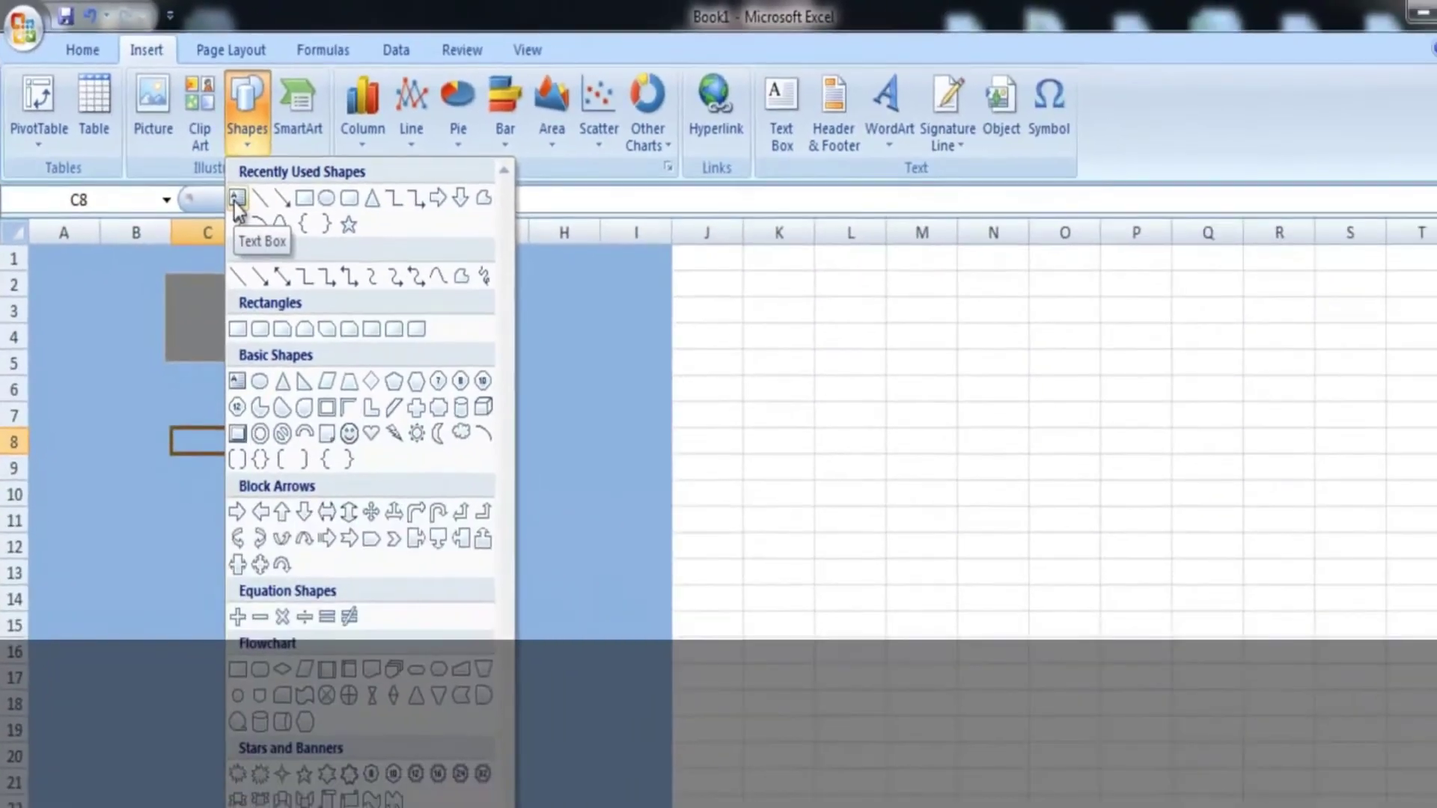
pyautogui.click(362, 302)
pyautogui.moveTo(36, 381); pyautogui.dragTo(213, 414)
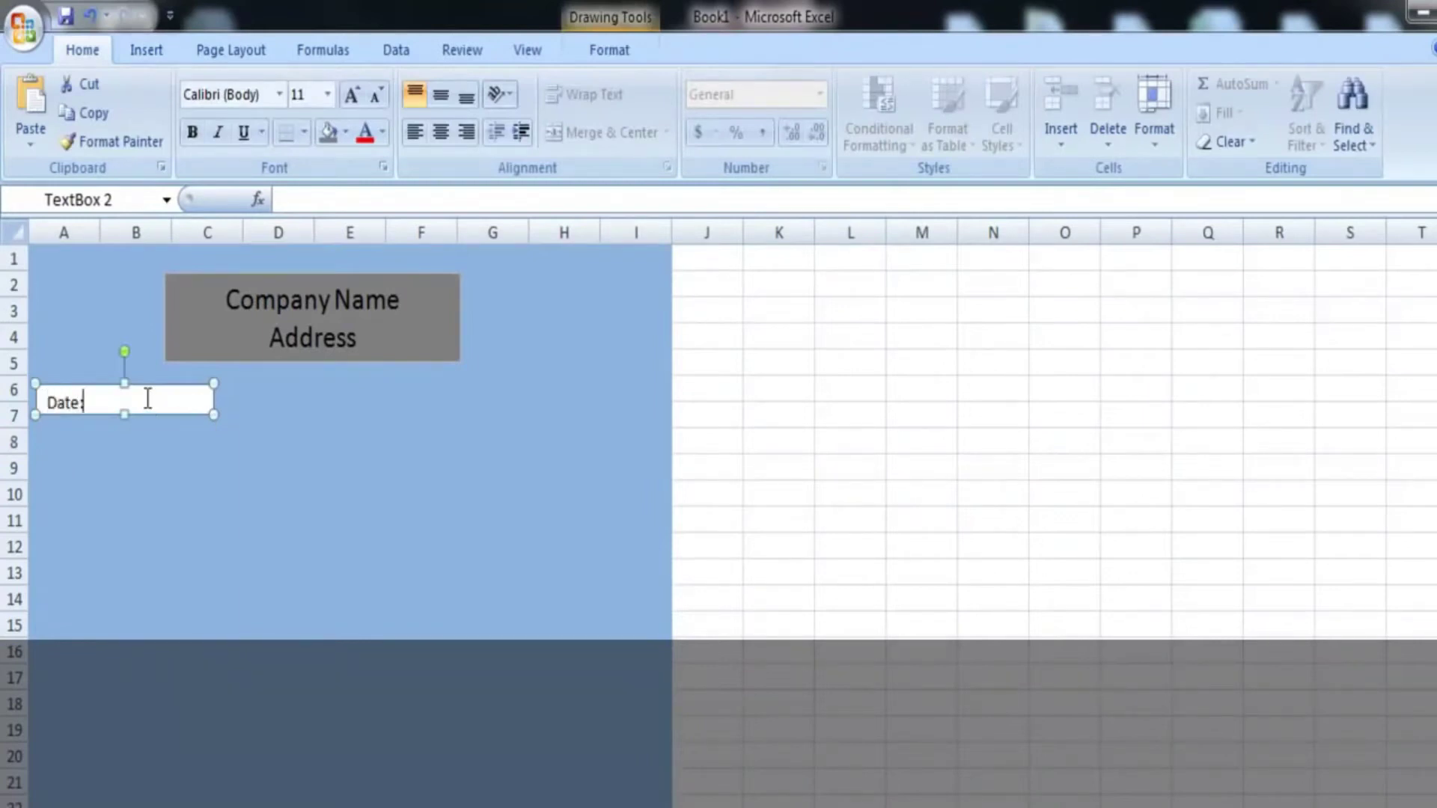
# Format the "Date:" text as 14 pt bold
pyautogui.hotkey('ctrl', 'a')
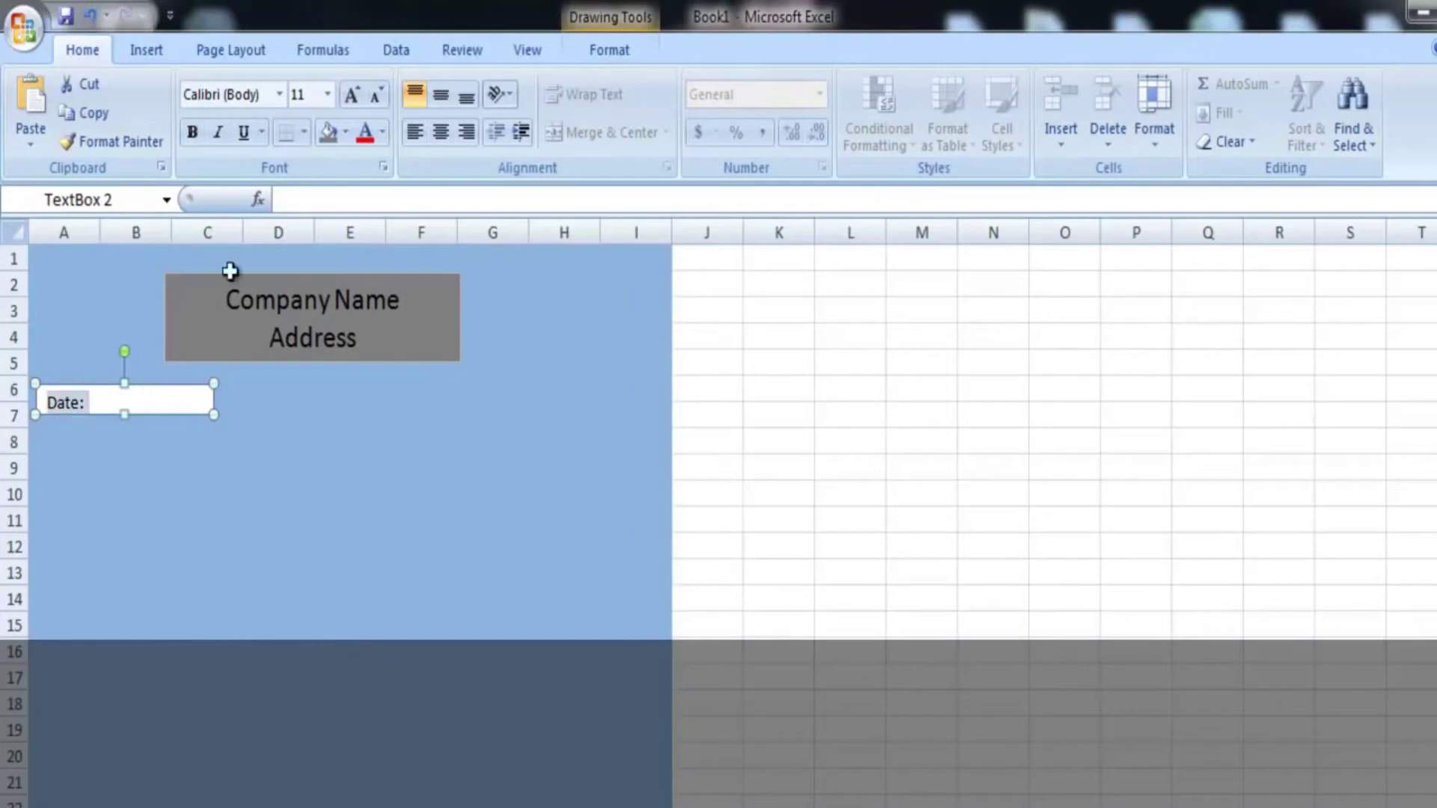
pyautogui.click(327, 95)
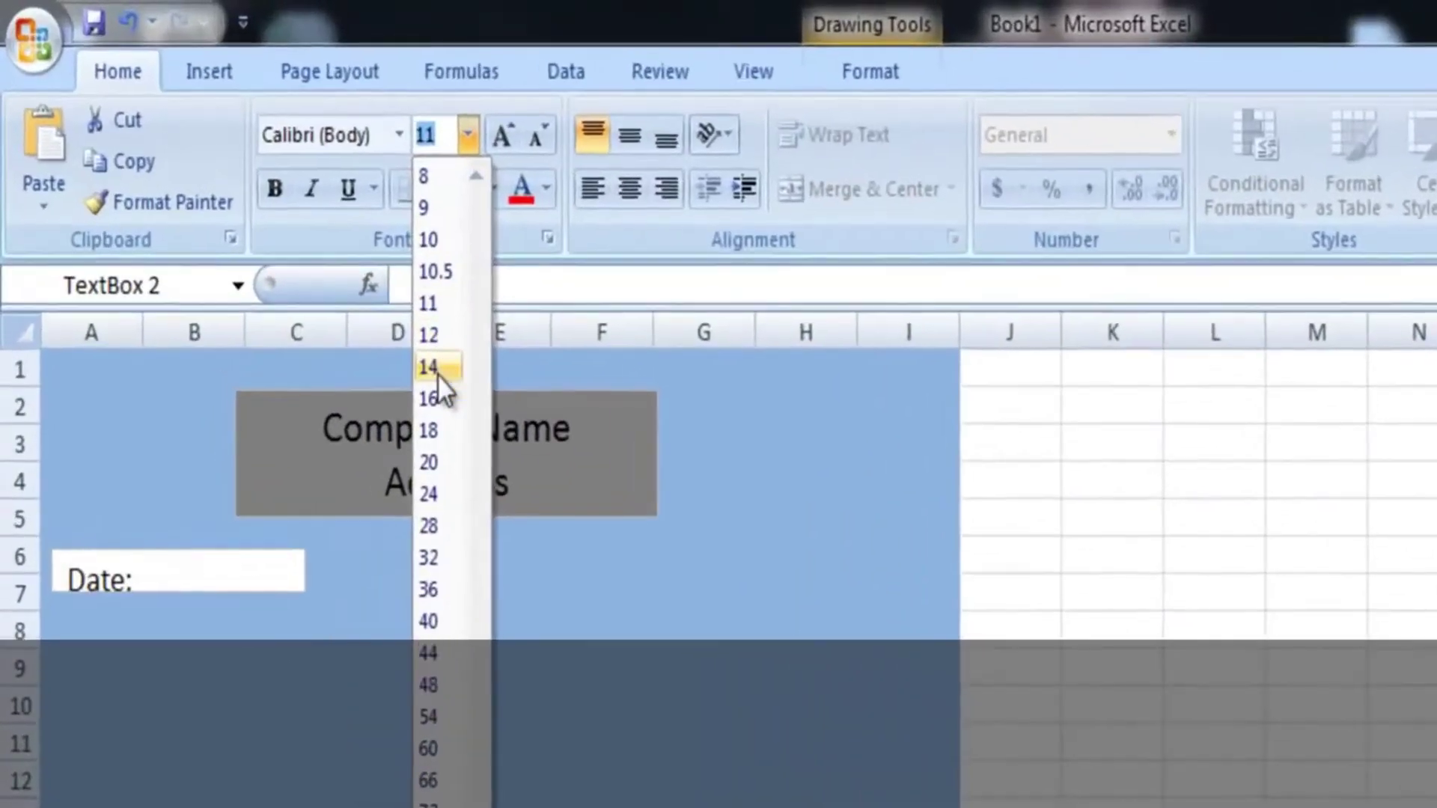
pyautogui.click(434, 365)
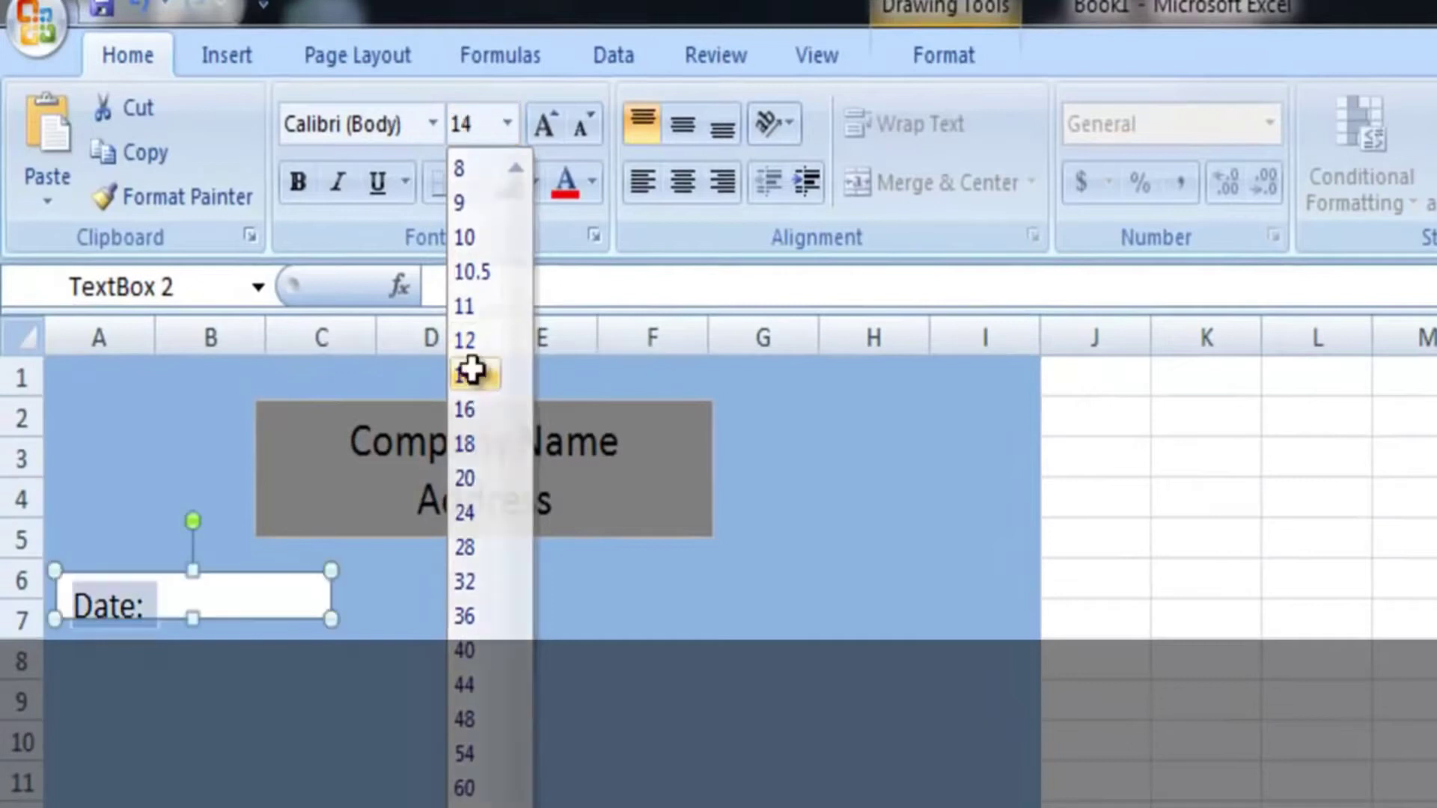
pyautogui.click(299, 188)
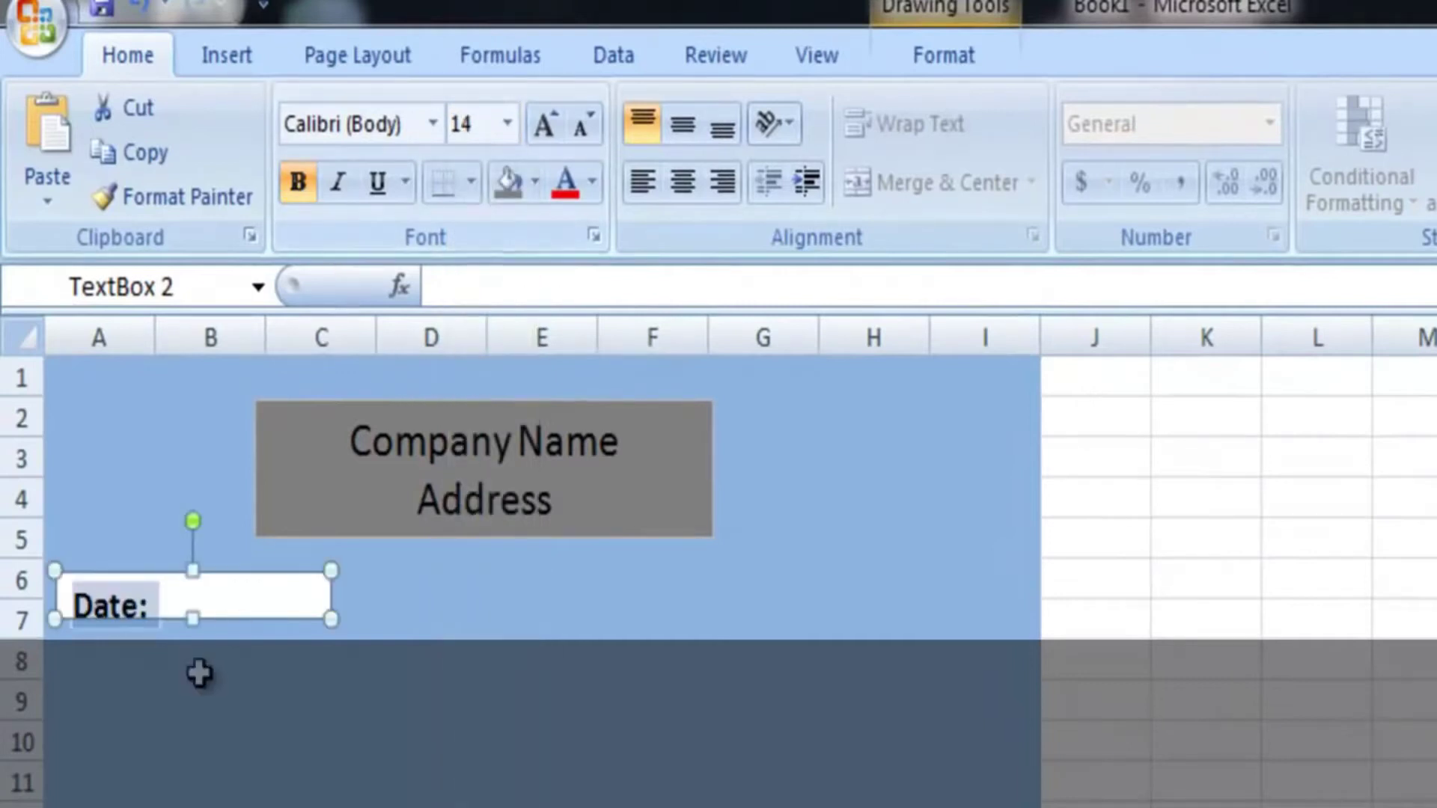
# Make the Date text box slightly taller and fill it with the recently used pink
pyautogui.click(233, 598)
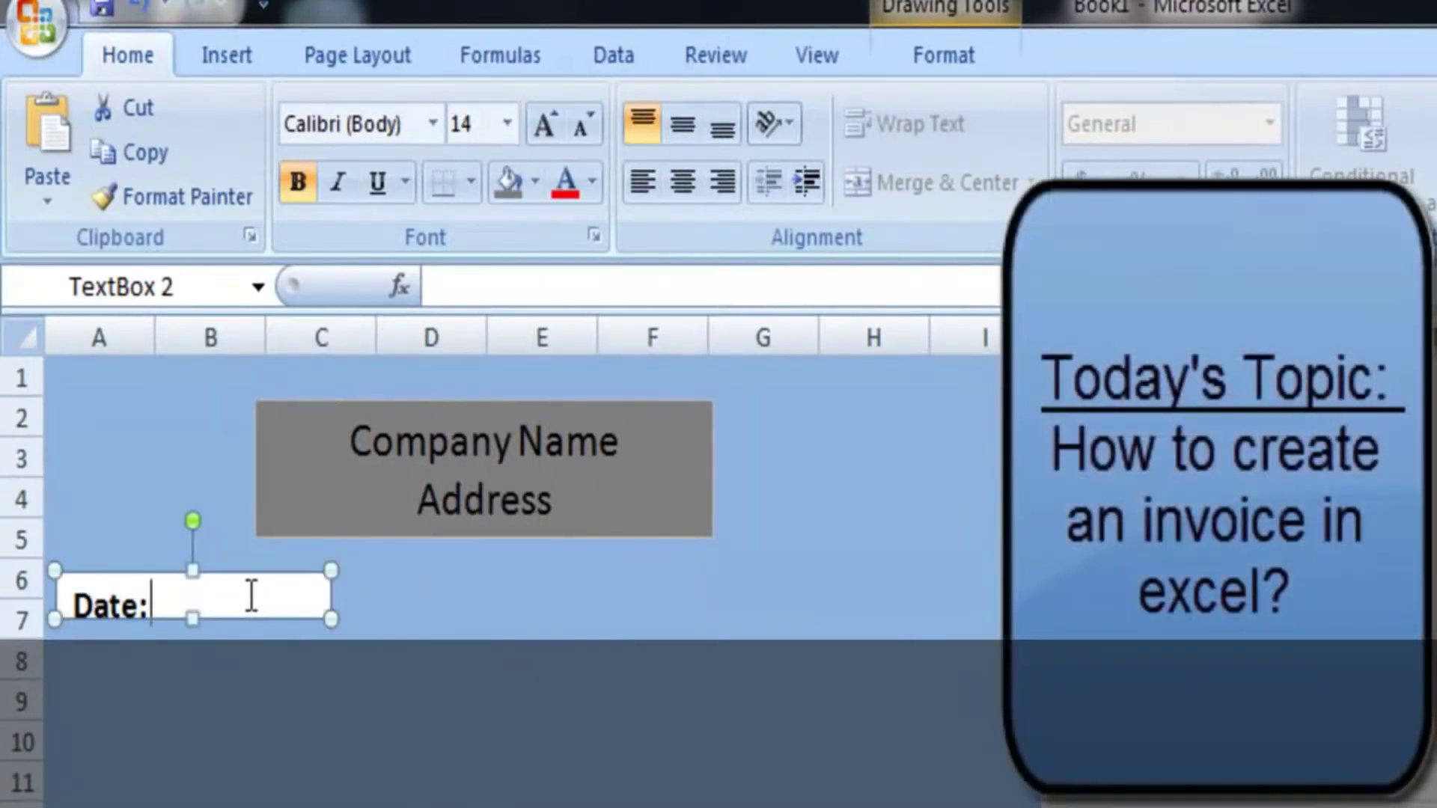
pyautogui.moveTo(193, 618); pyautogui.dragTo(30, 610)
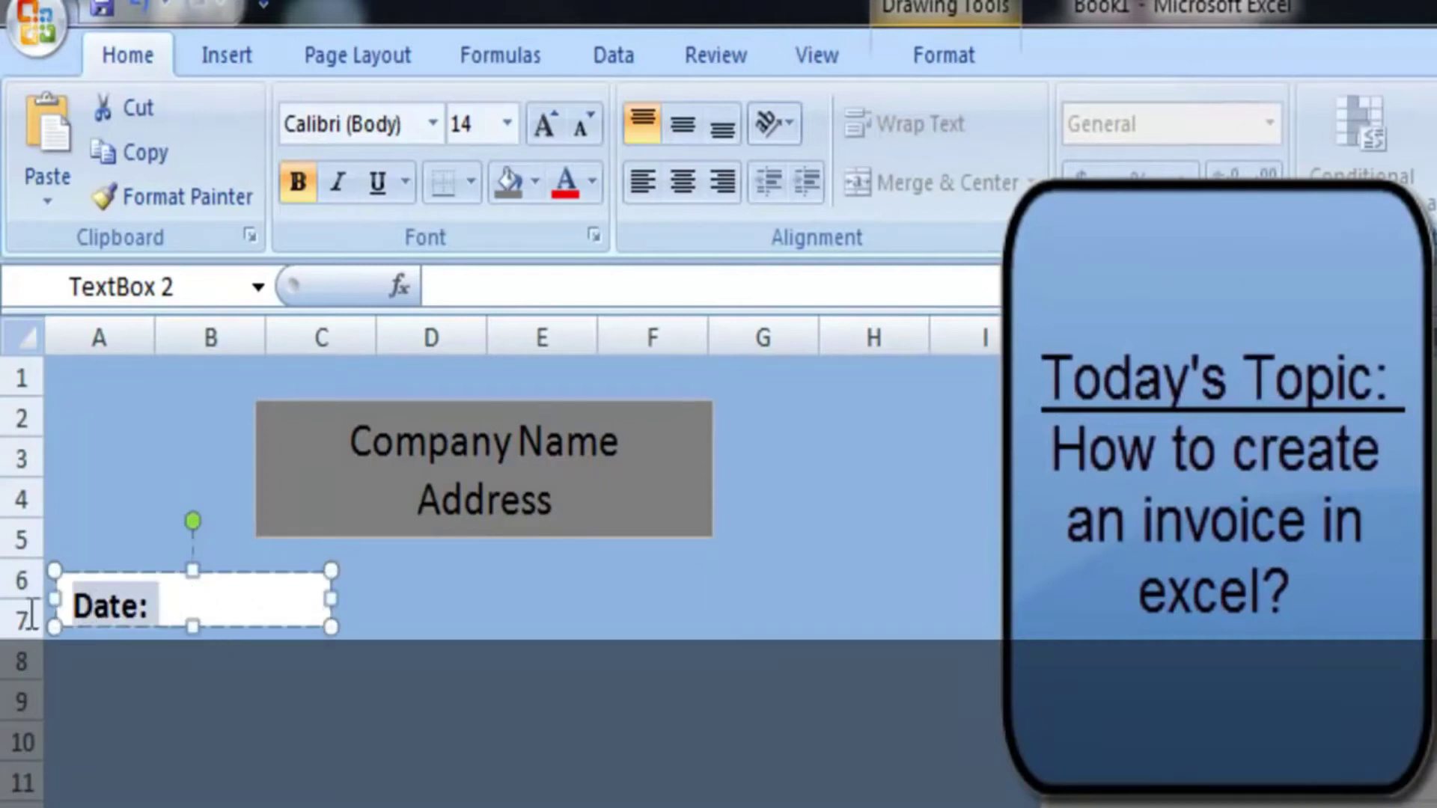
pyautogui.click(534, 183)
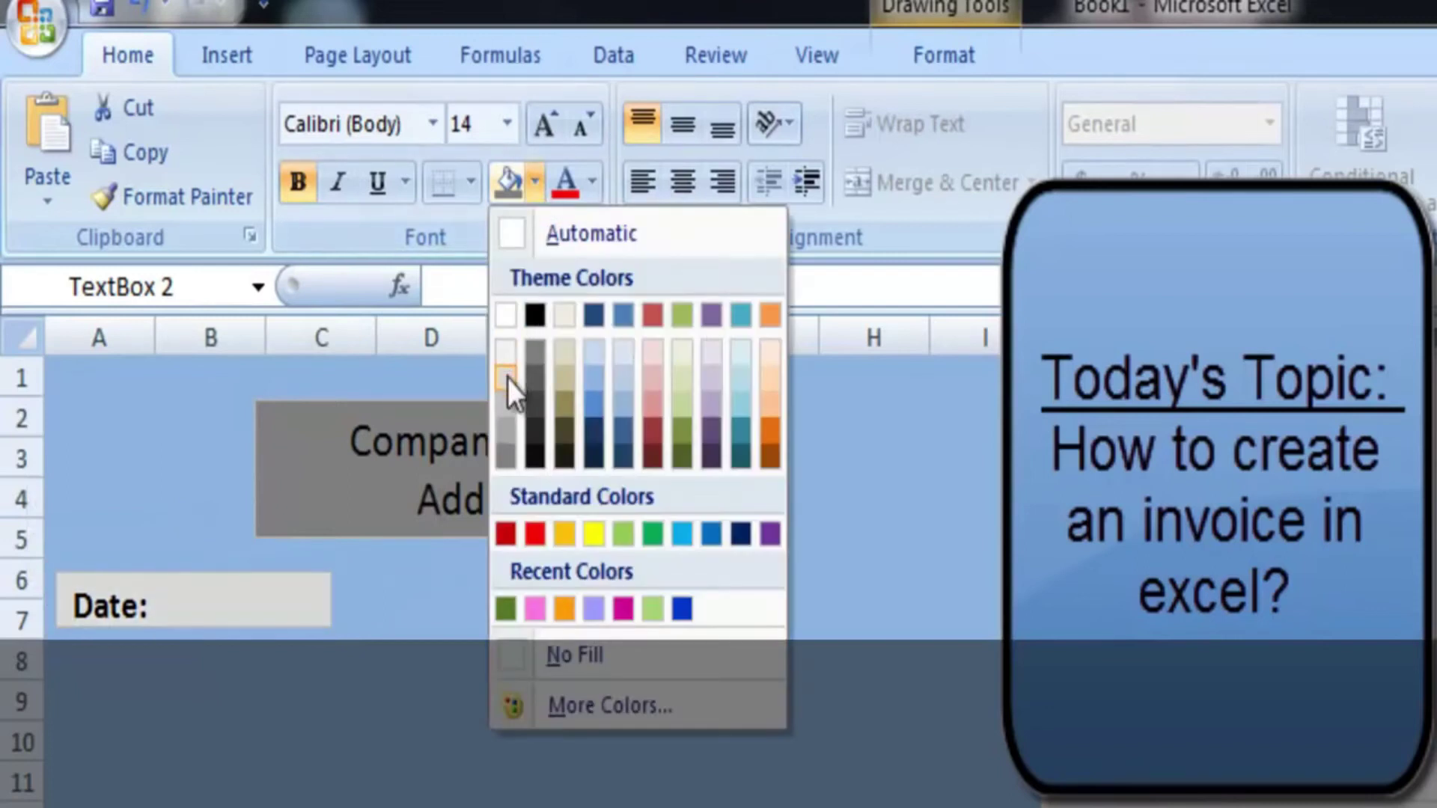
pyautogui.click(536, 610)
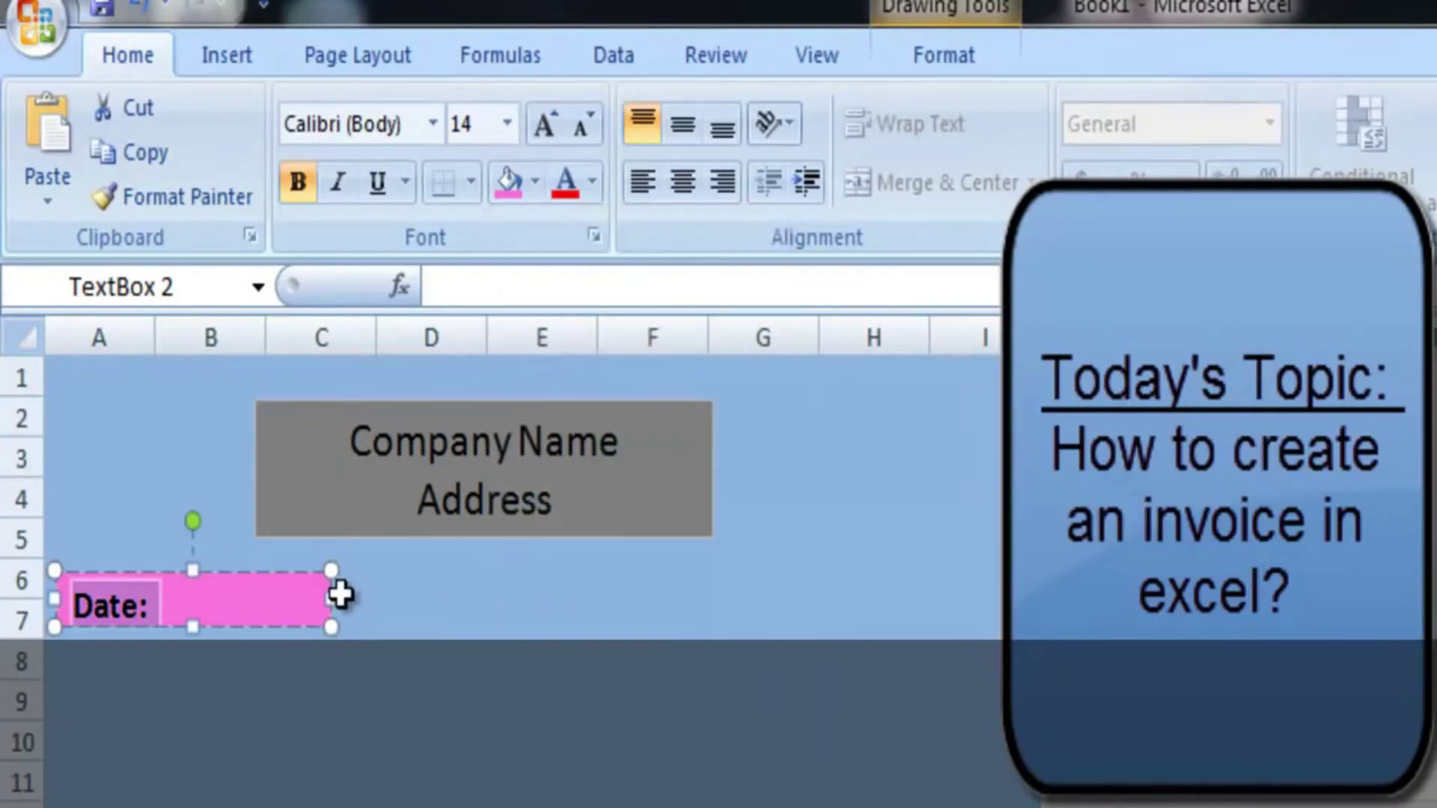
# Widen the Date text box slightly and add a space after "Date:"
pyautogui.moveTo(332, 598); pyautogui.dragTo(351, 598)
pyautogui.click(237, 598)
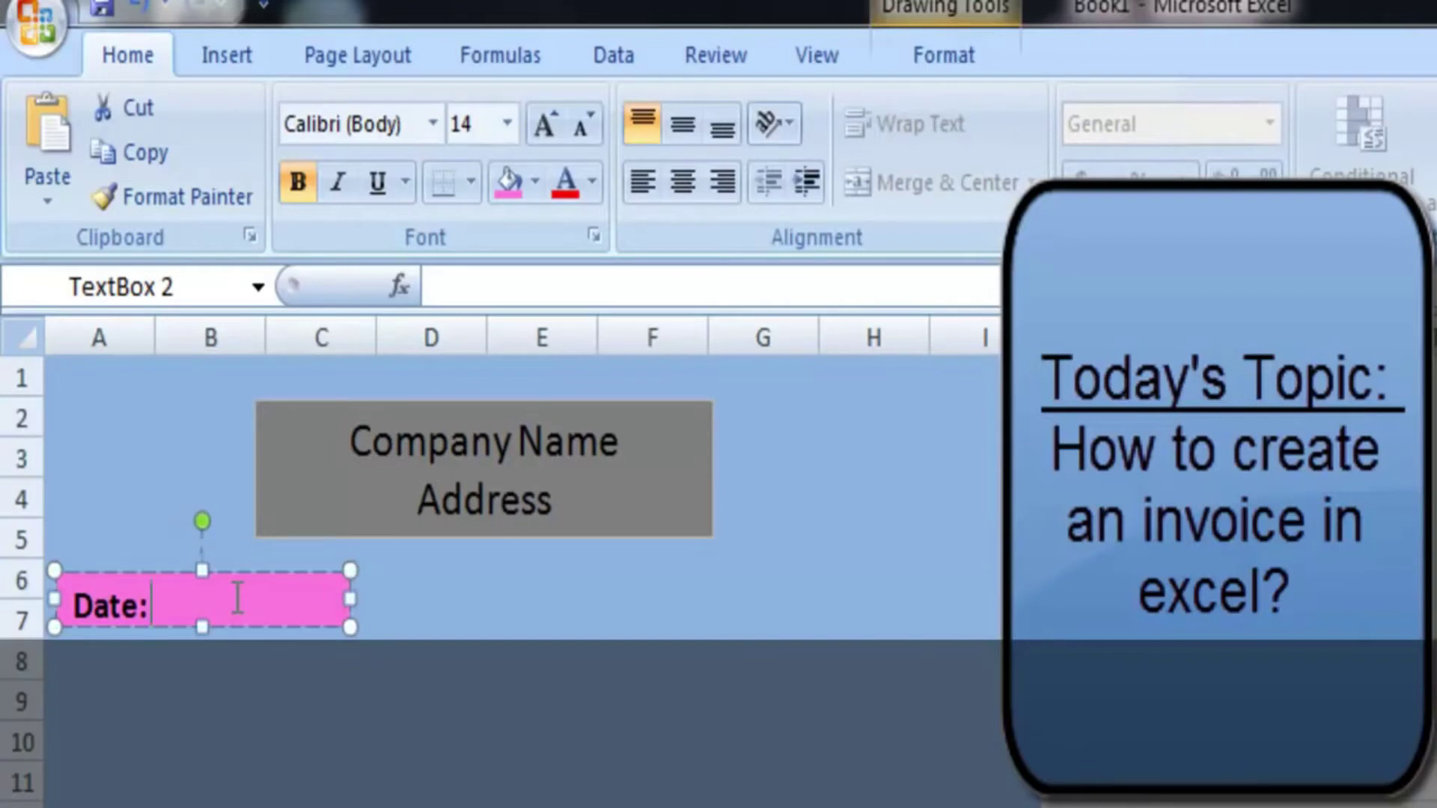
pyautogui.click(288, 724)
pyautogui.click(210, 597)
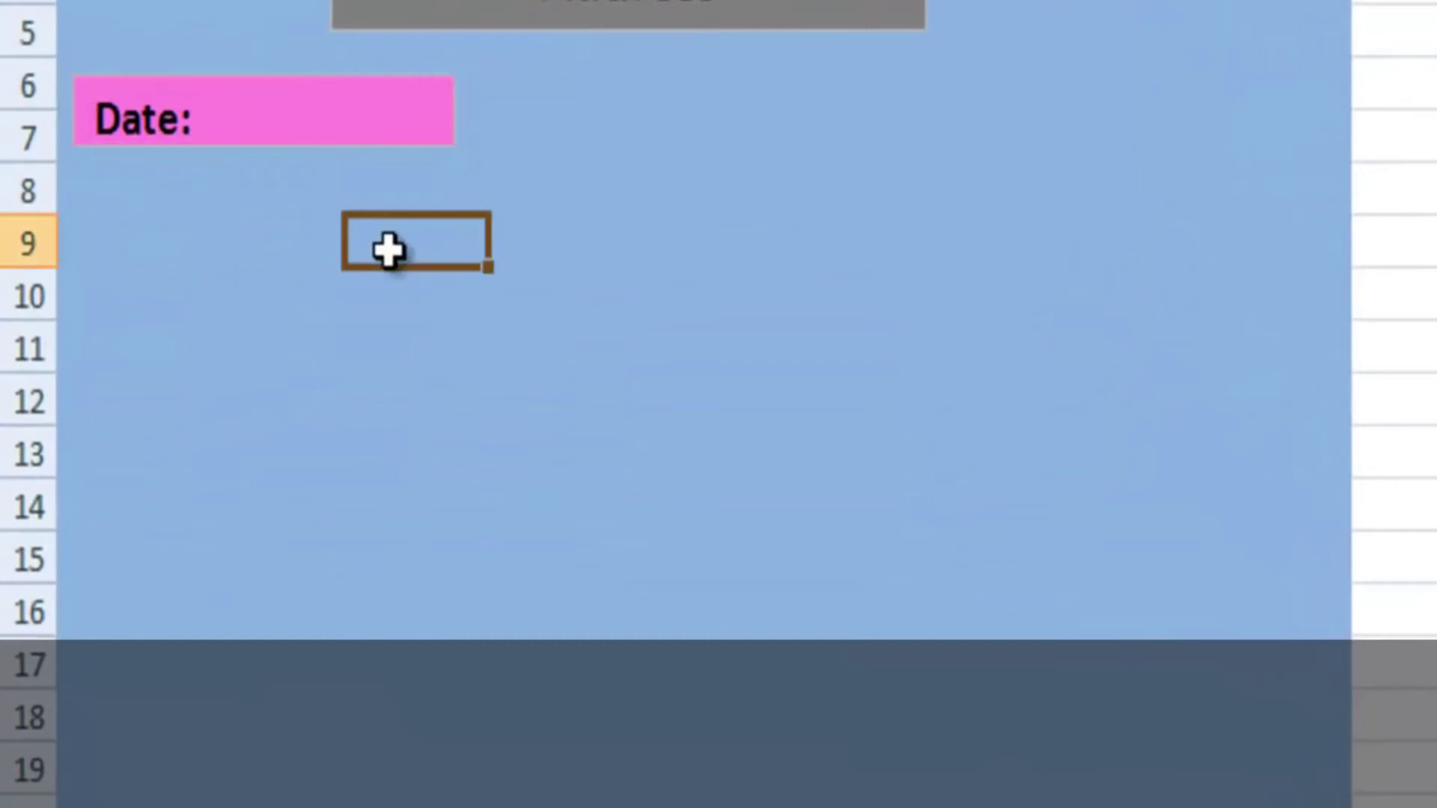
pyautogui.click(292, 118)
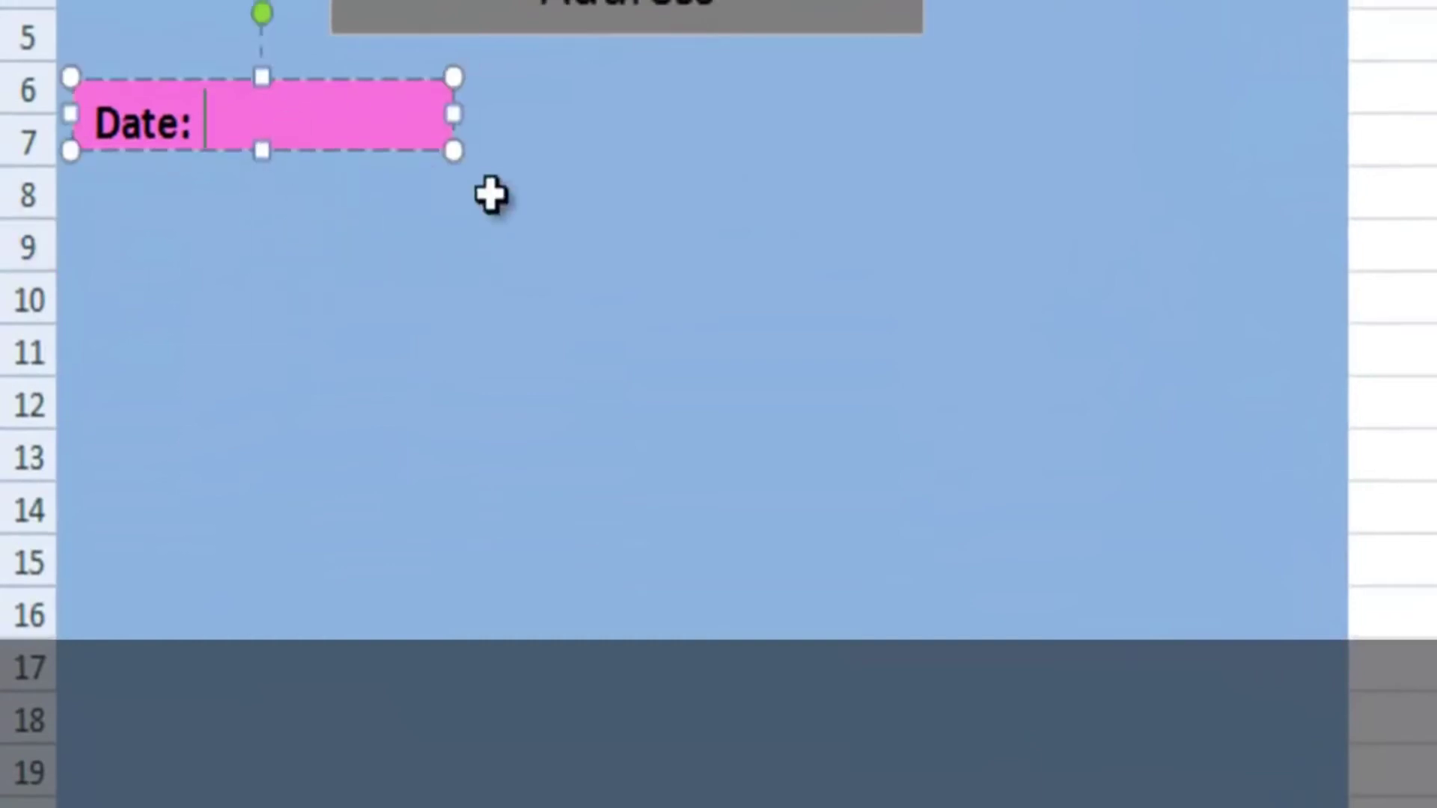
pyautogui.click(584, 154)
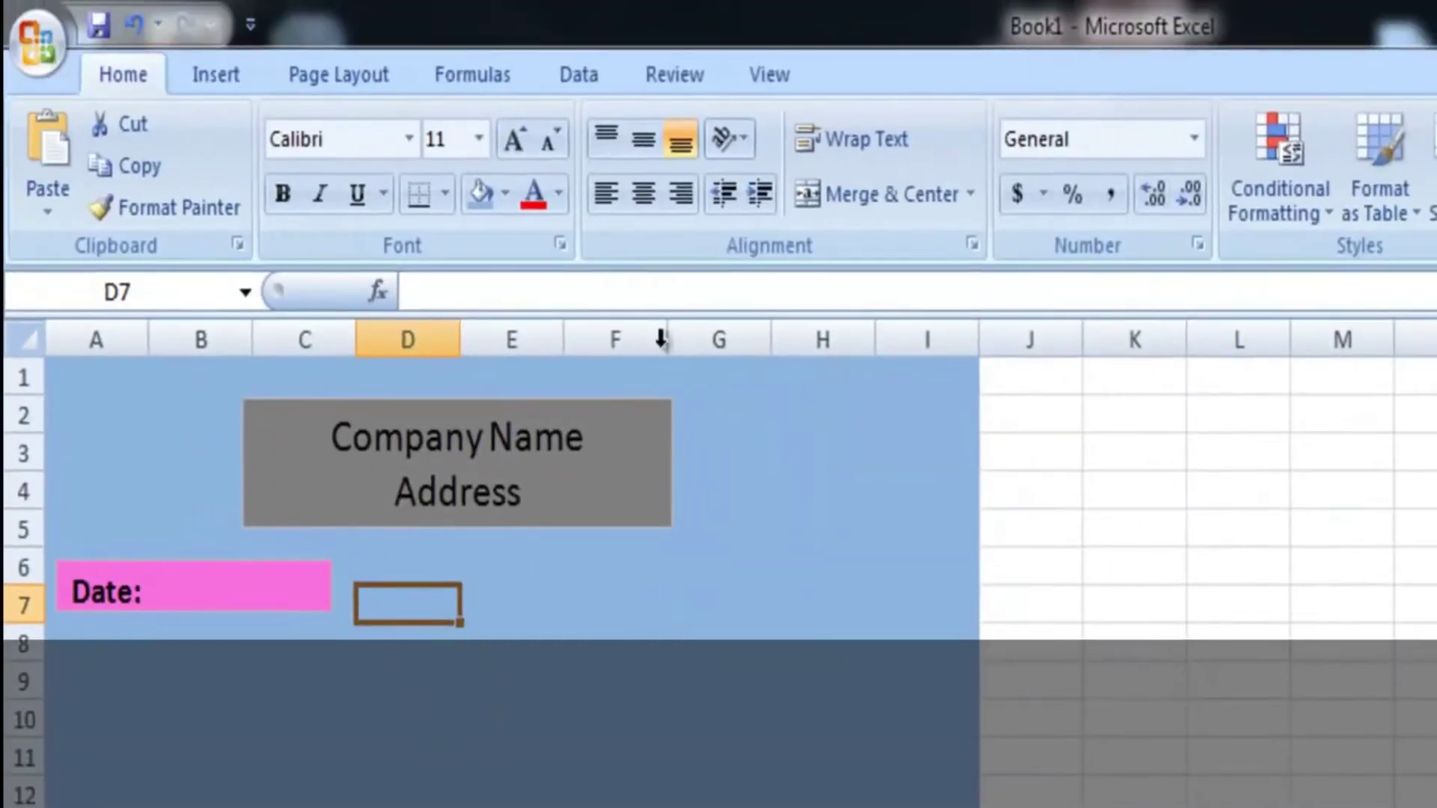
# Insert a text box over about G6 to I7 containing "Invoice No: #001"
pyautogui.click(208, 77)
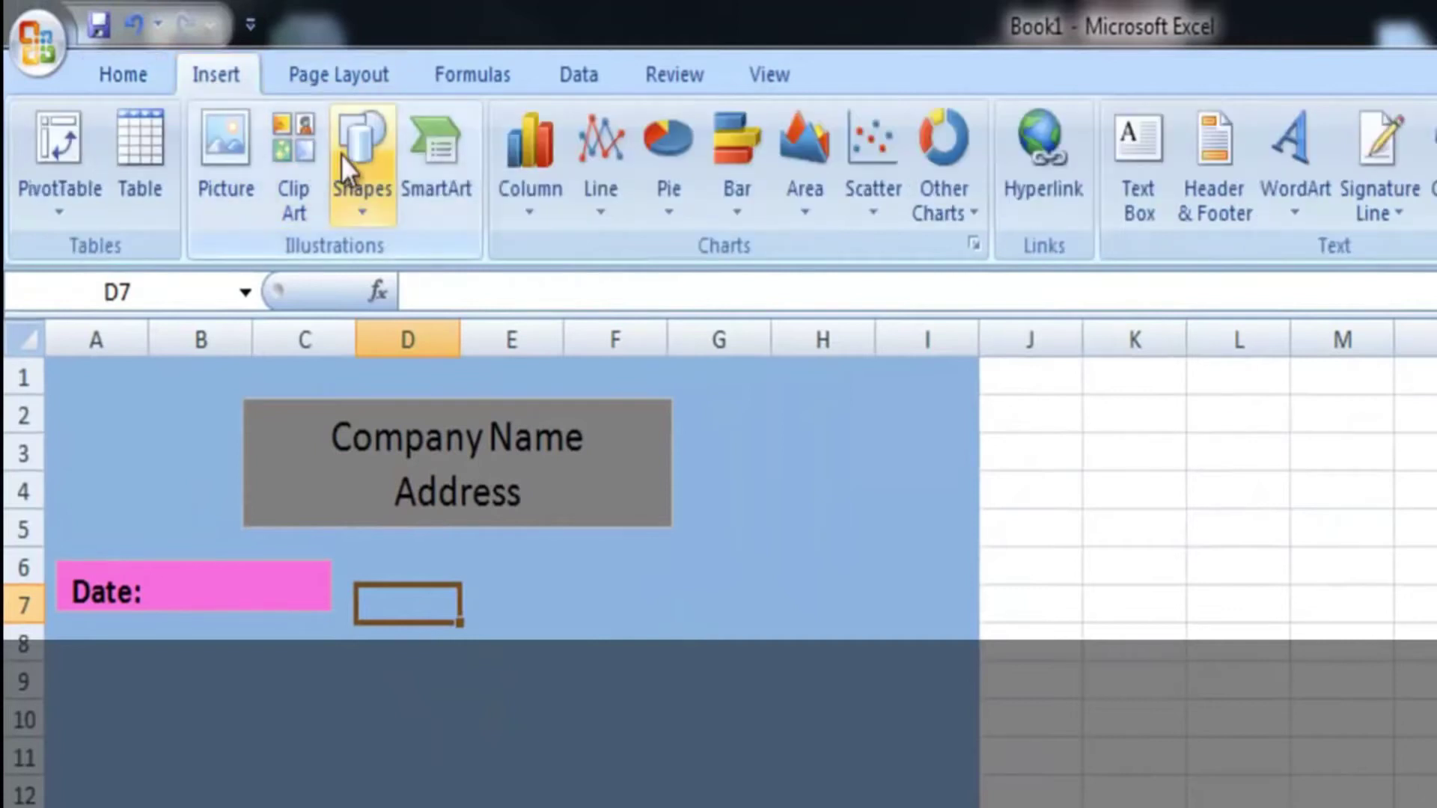
pyautogui.click(375, 168)
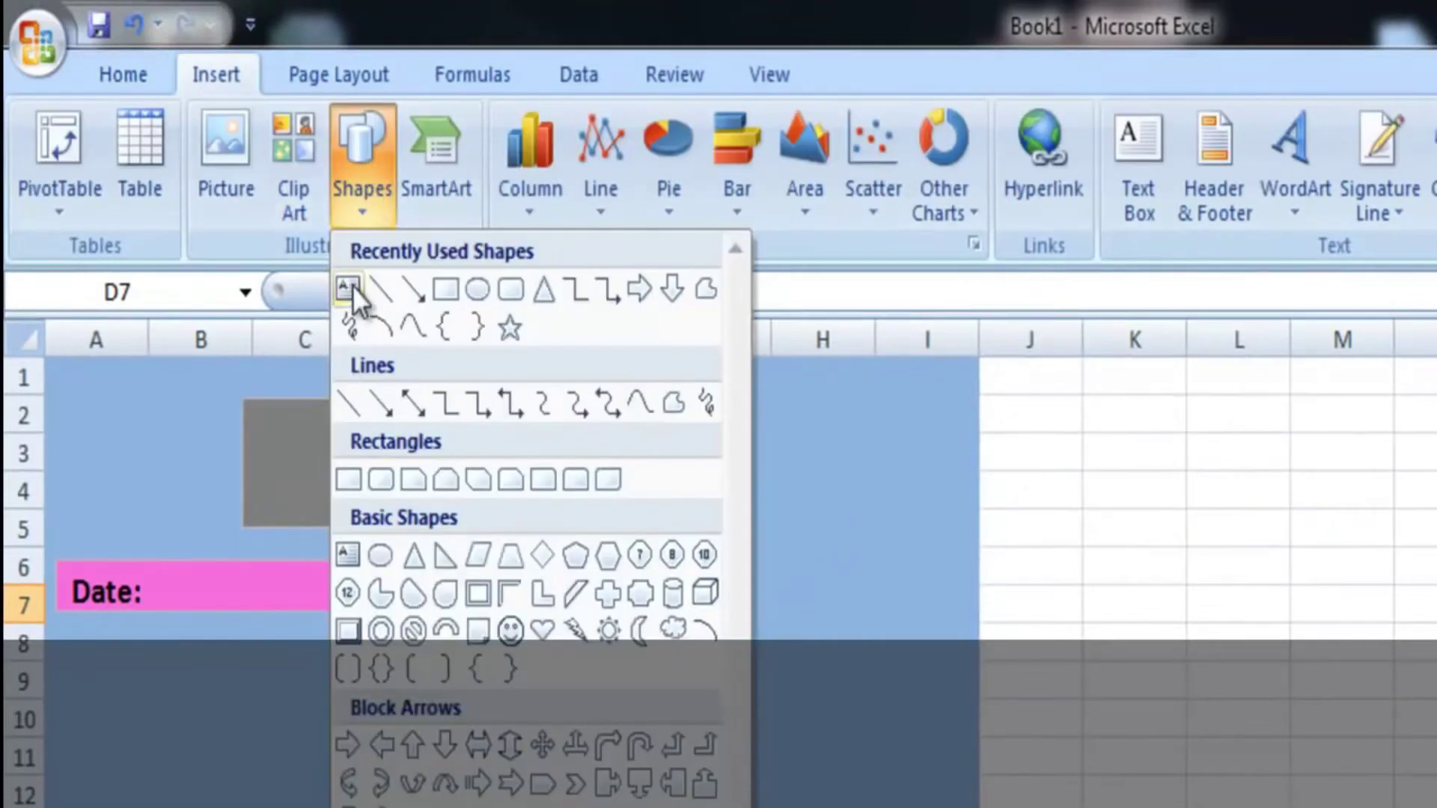
pyautogui.click(347, 289)
pyautogui.moveTo(693, 560); pyautogui.dragTo(962, 616)
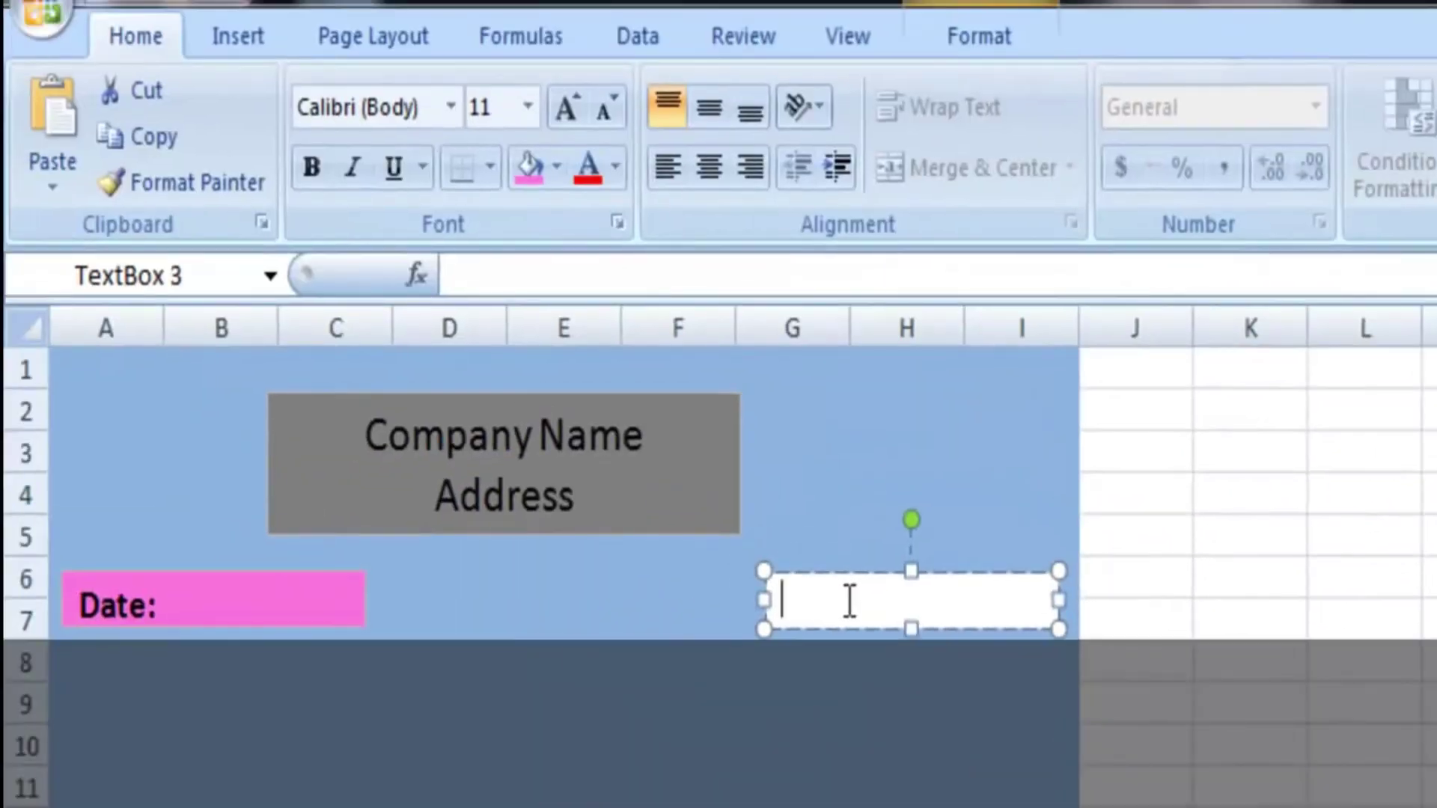
pyautogui.write('Invoice')
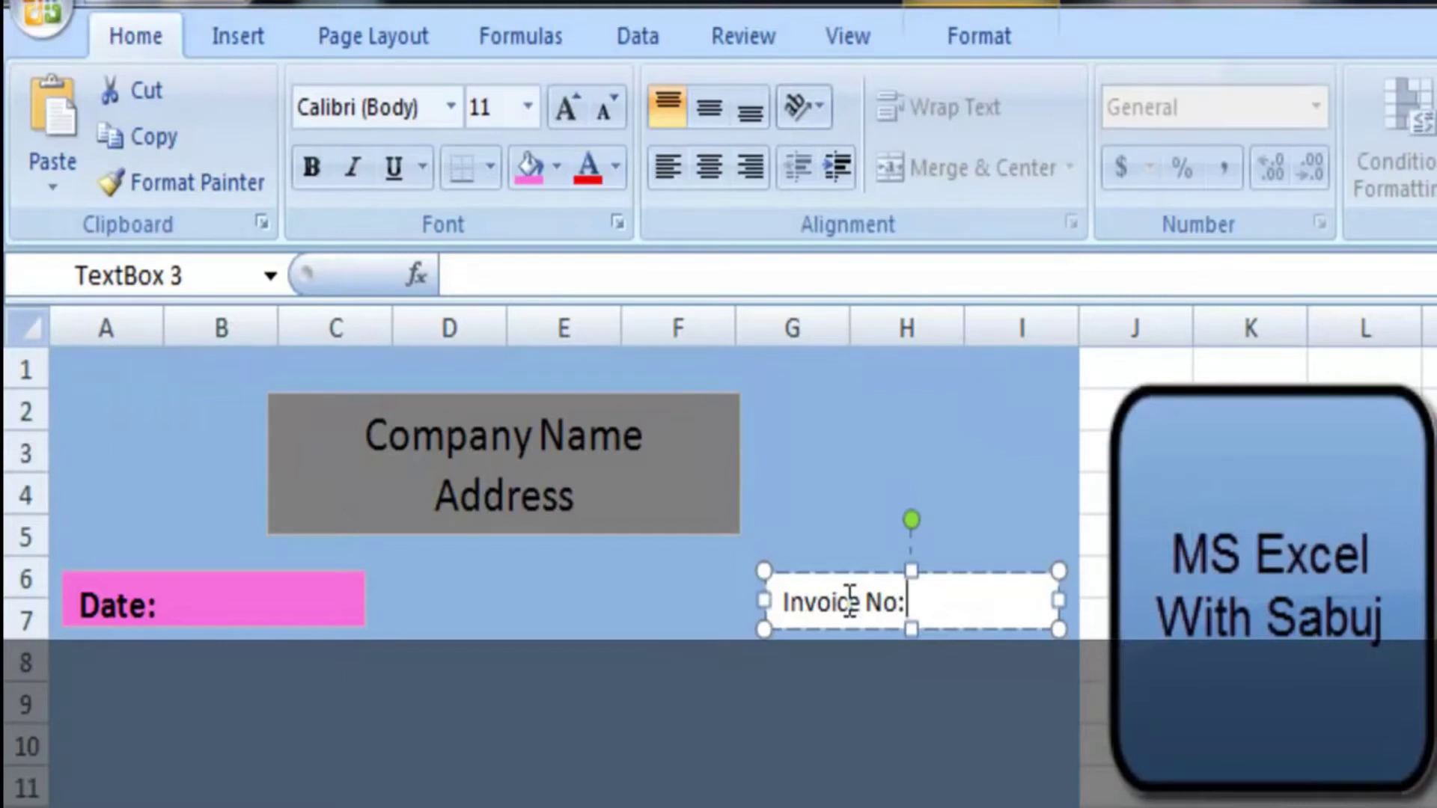
pyautogui.write('No: #001')
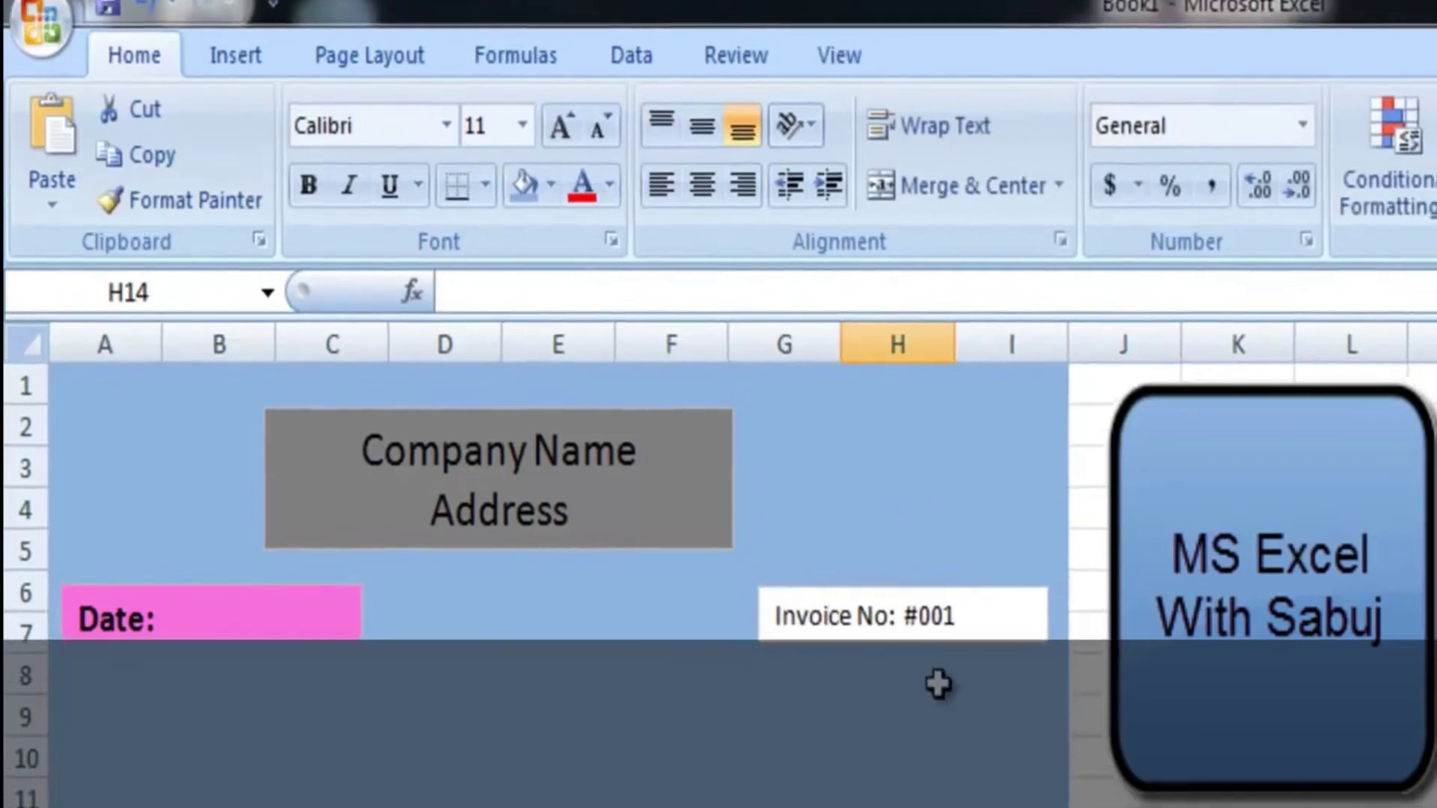
# Fill the Invoice No text box with the standard orange
pyautogui.click(987, 602)
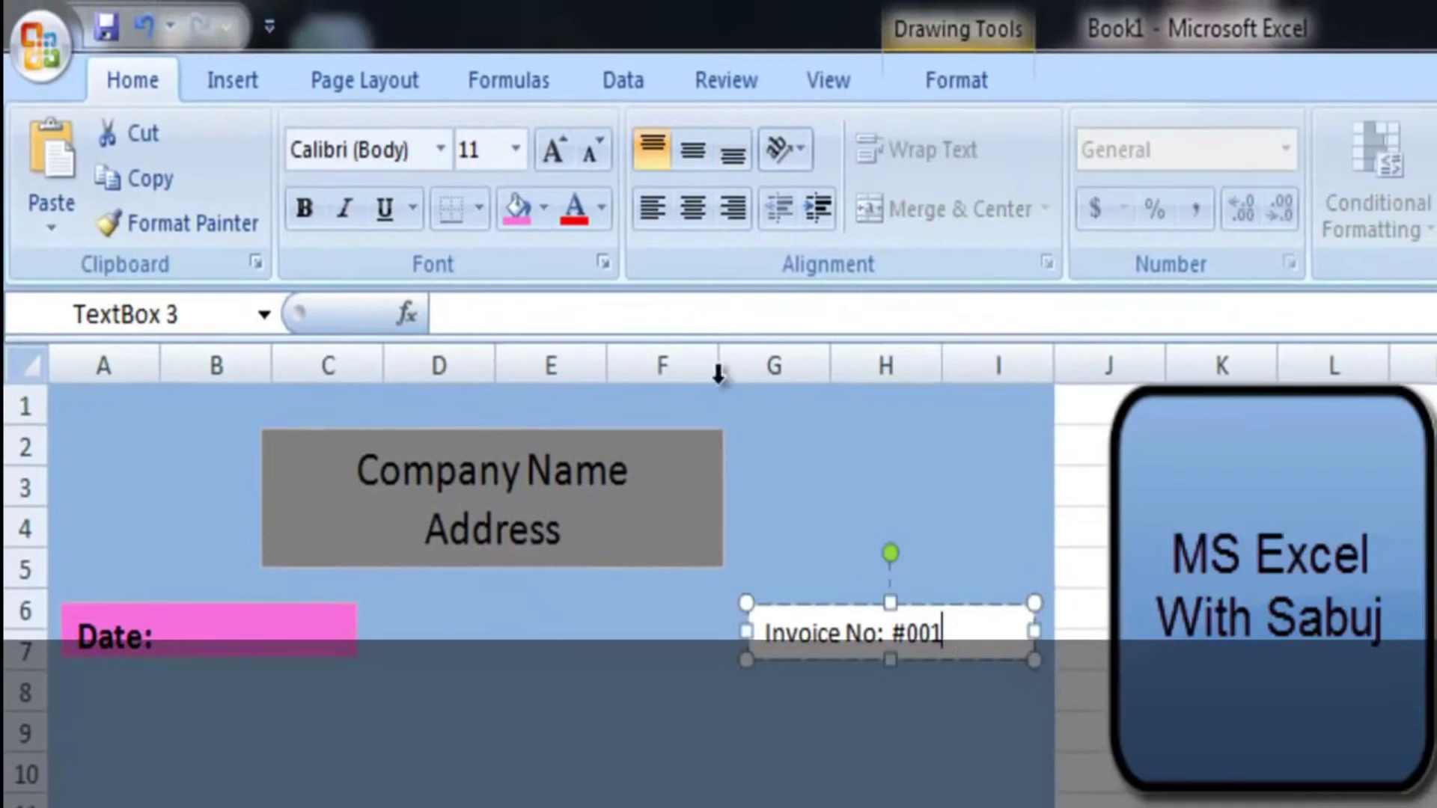
pyautogui.click(544, 210)
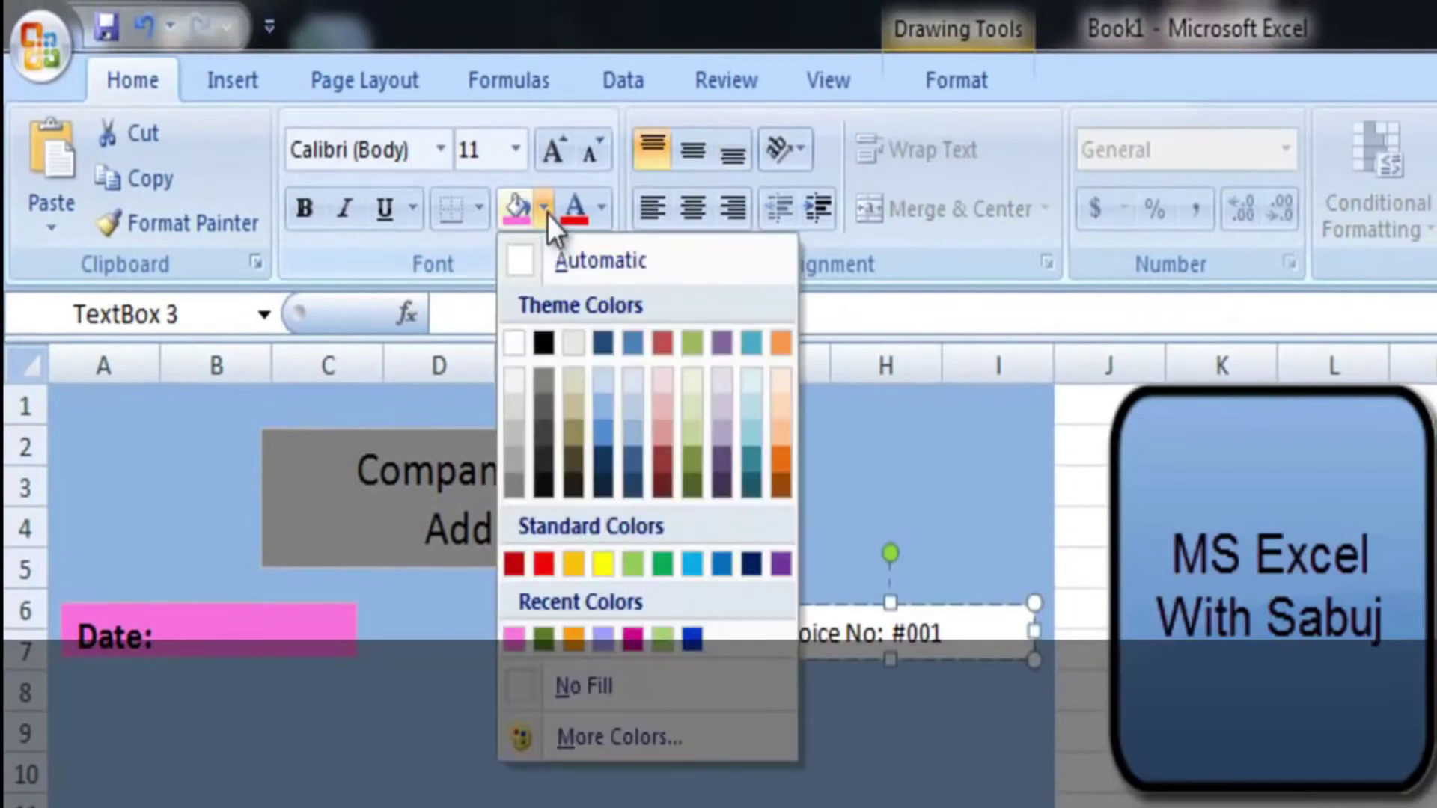
pyautogui.click(573, 563)
pyautogui.click(663, 804)
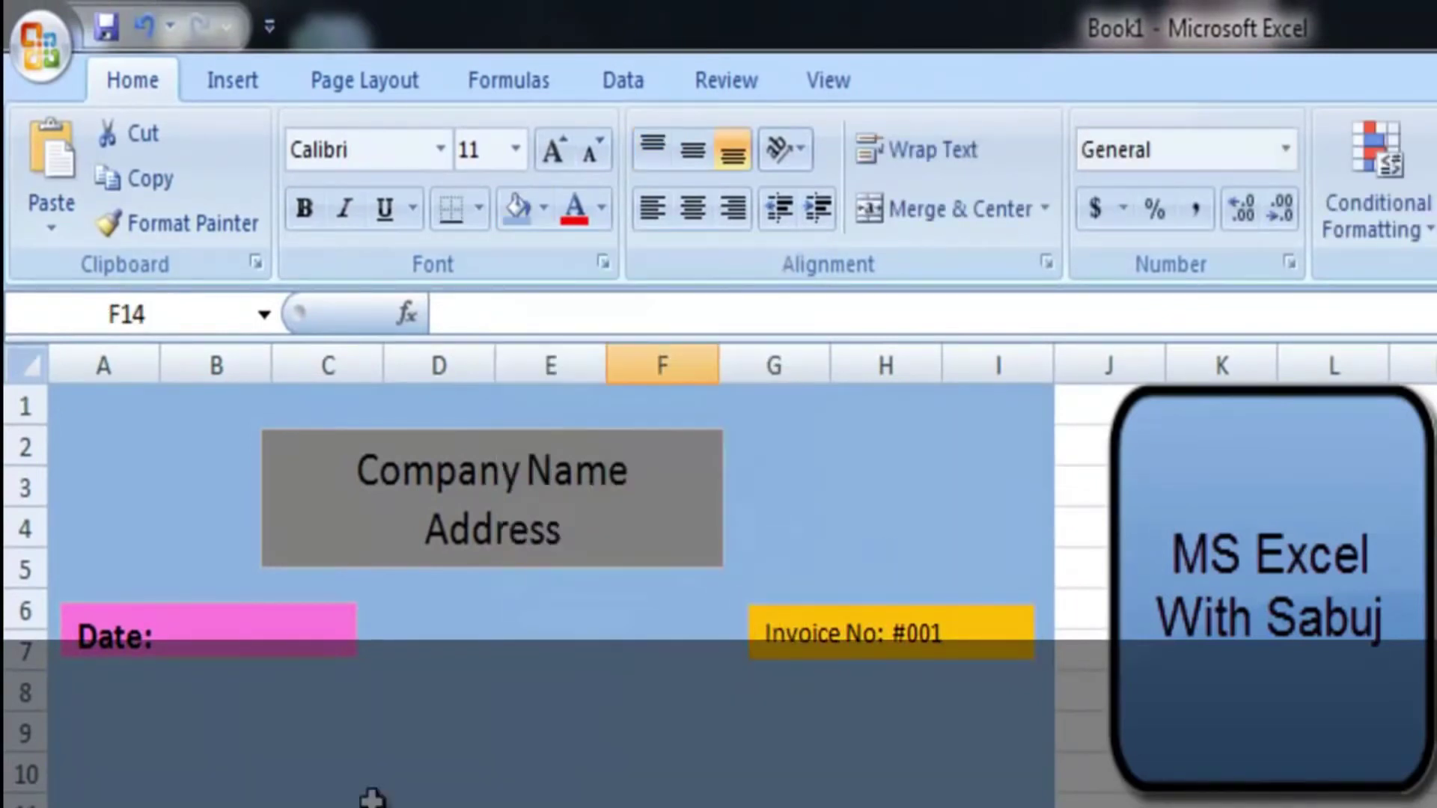
# Narrow the Date text box slightly and enter the date 5/8/2018 after its label
pyautogui.click(357, 633)
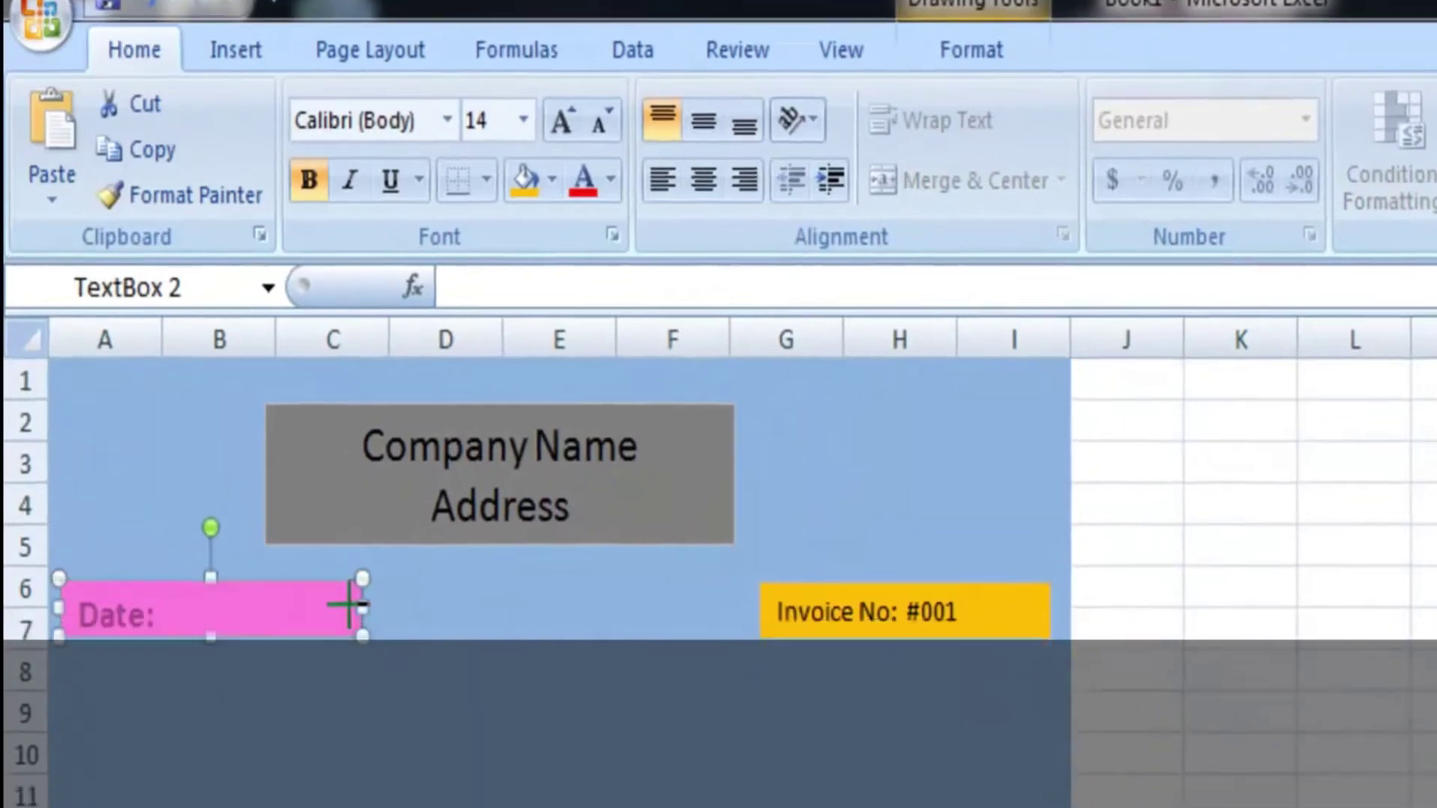
pyautogui.moveTo(362, 607); pyautogui.dragTo(349, 605)
pyautogui.click(244, 602)
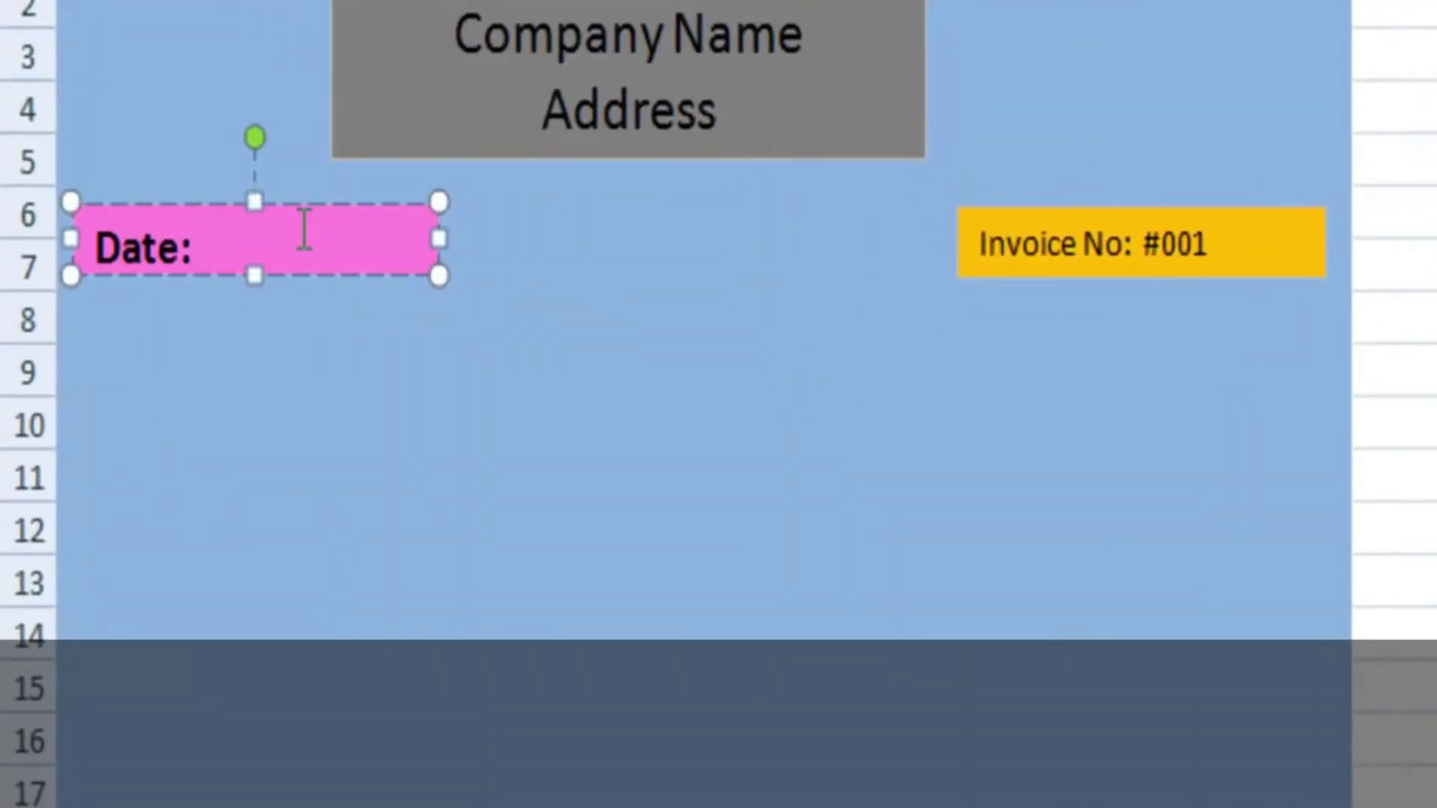
pyautogui.write('5/8/2')
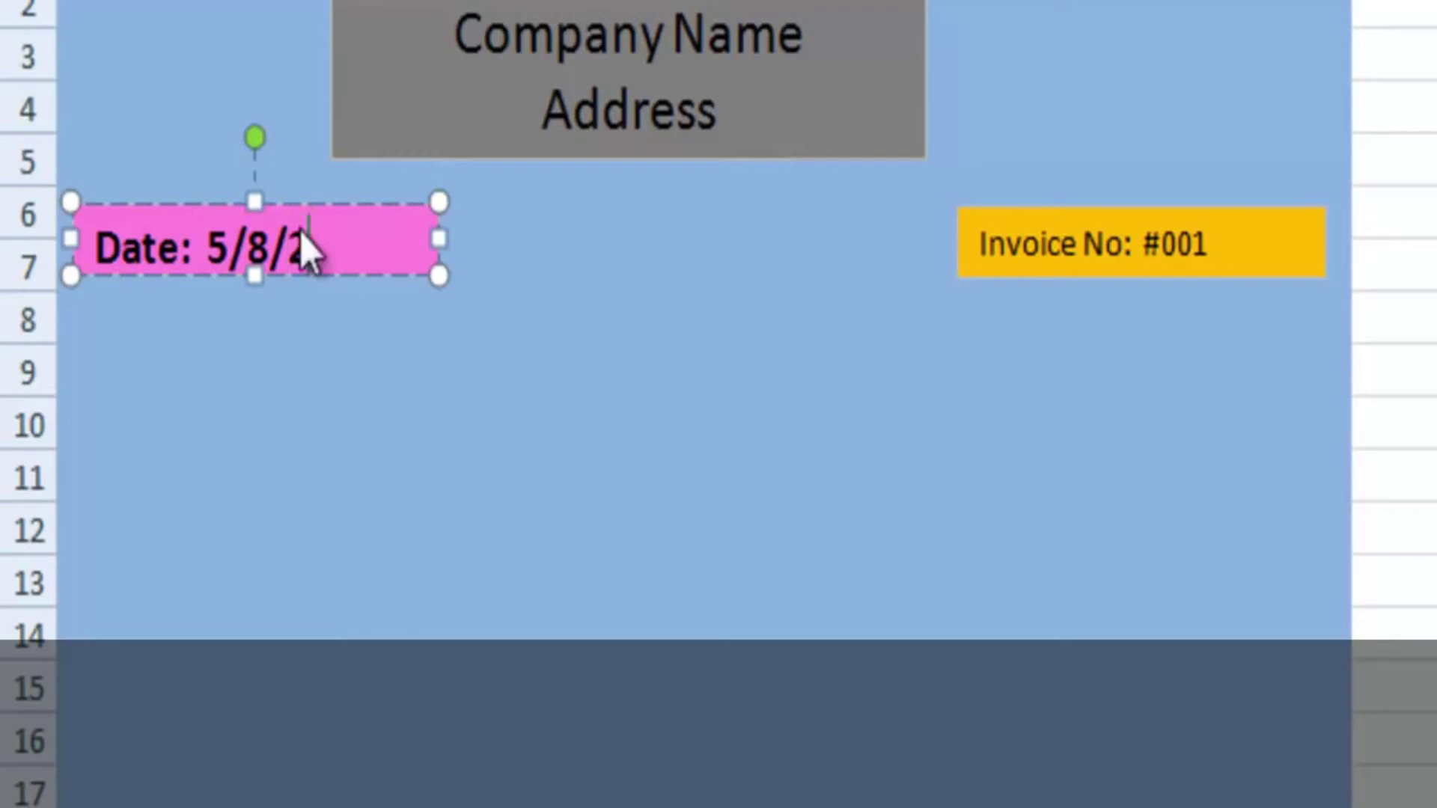
pyautogui.write('018')
pyautogui.click(532, 465)
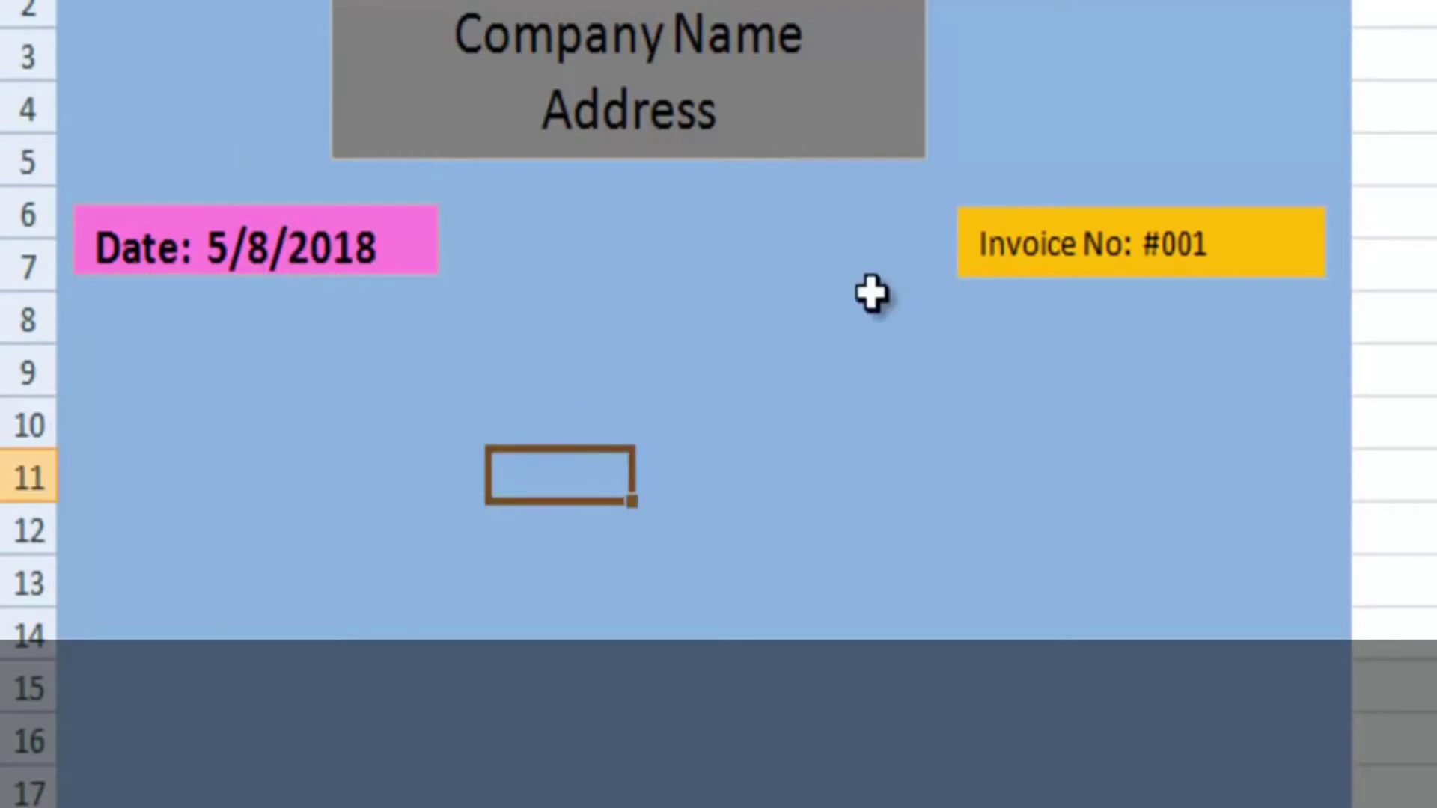
# Make the Invoice No text bold and set its font size to 12
pyautogui.click(1058, 246)
pyautogui.moveTo(1199, 244); pyautogui.dragTo(946, 263)
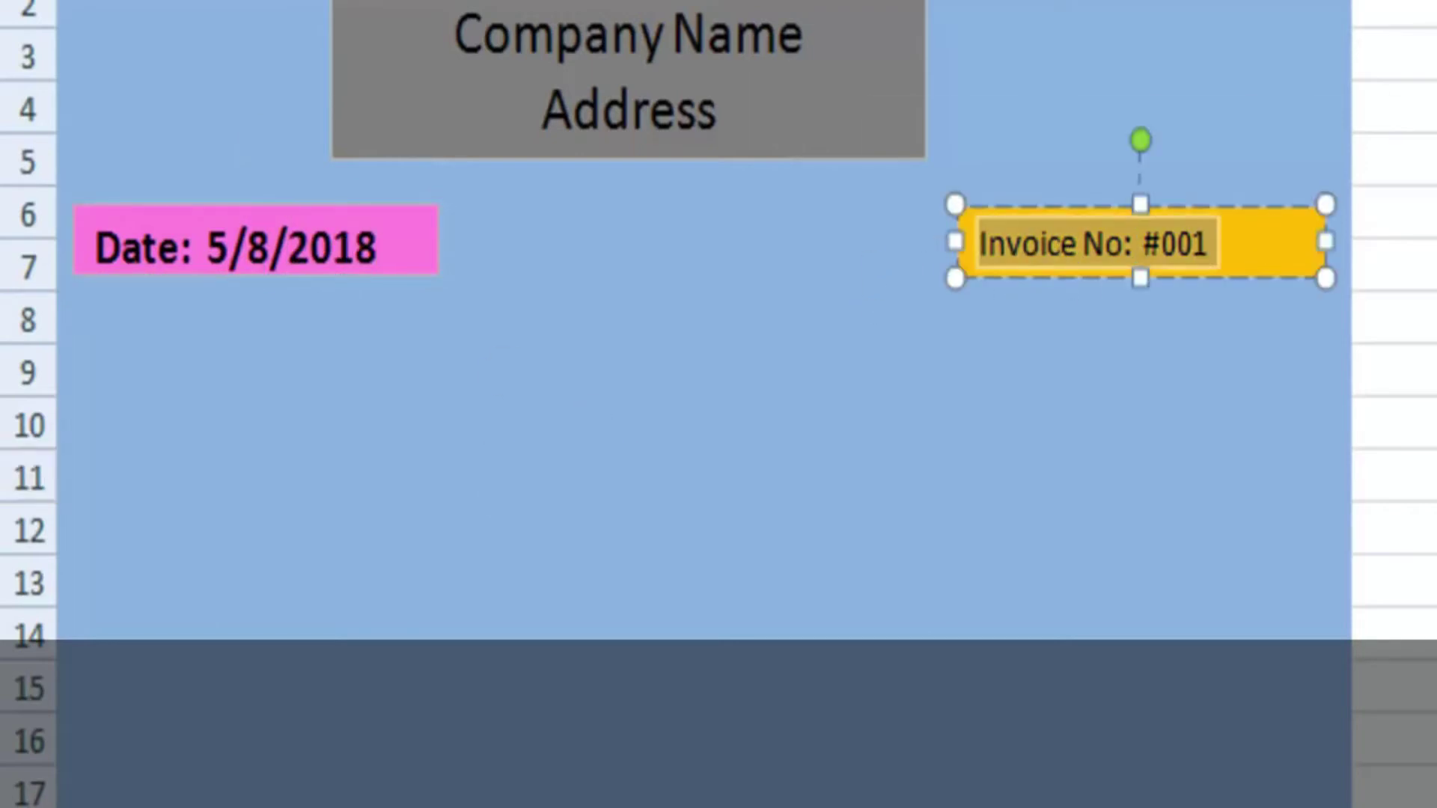
pyautogui.hotkey('ctrl', 'b')
pyautogui.click(526, 152)
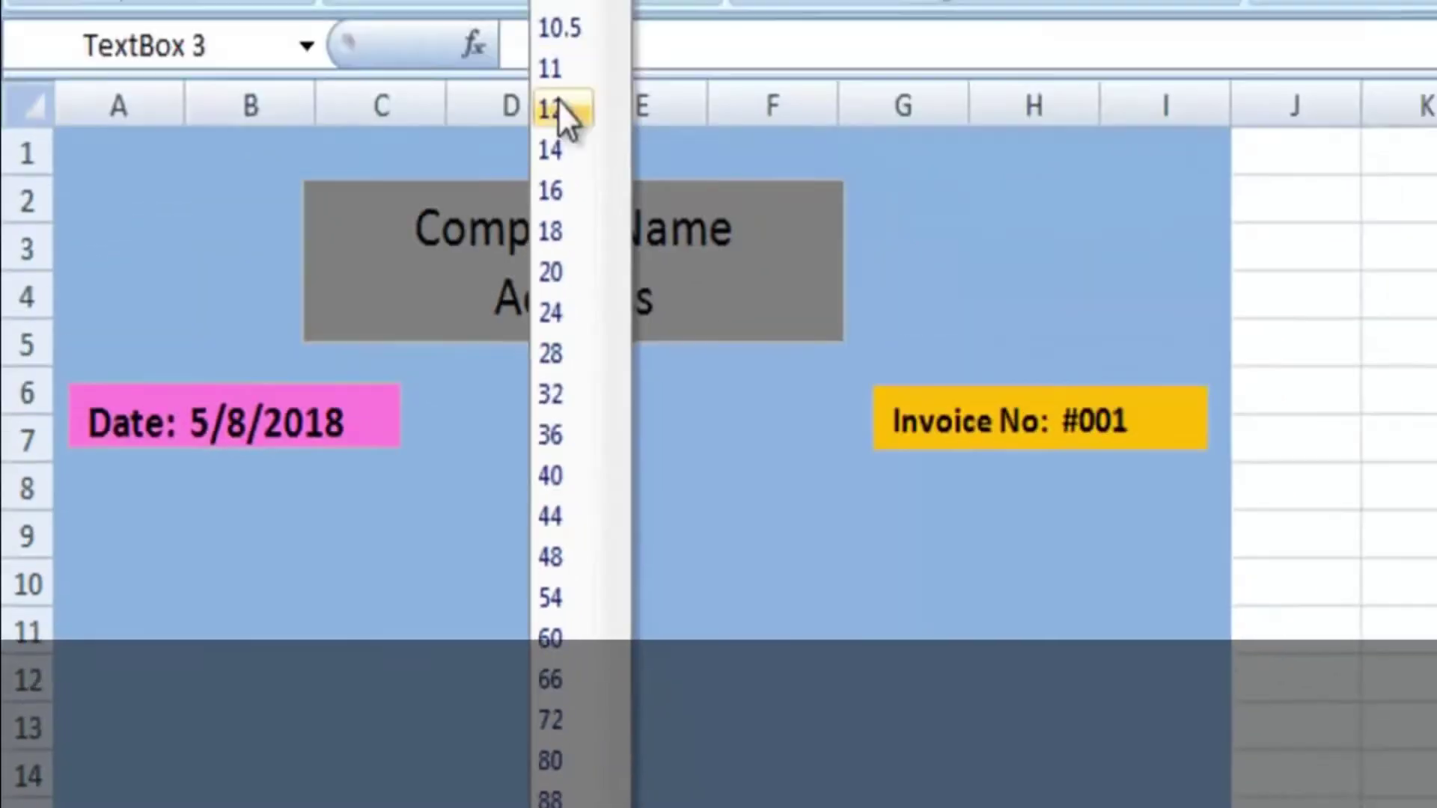
pyautogui.click(557, 112)
pyautogui.click(559, 804)
# Set the font size of the Date text to 12
pyautogui.click(236, 648)
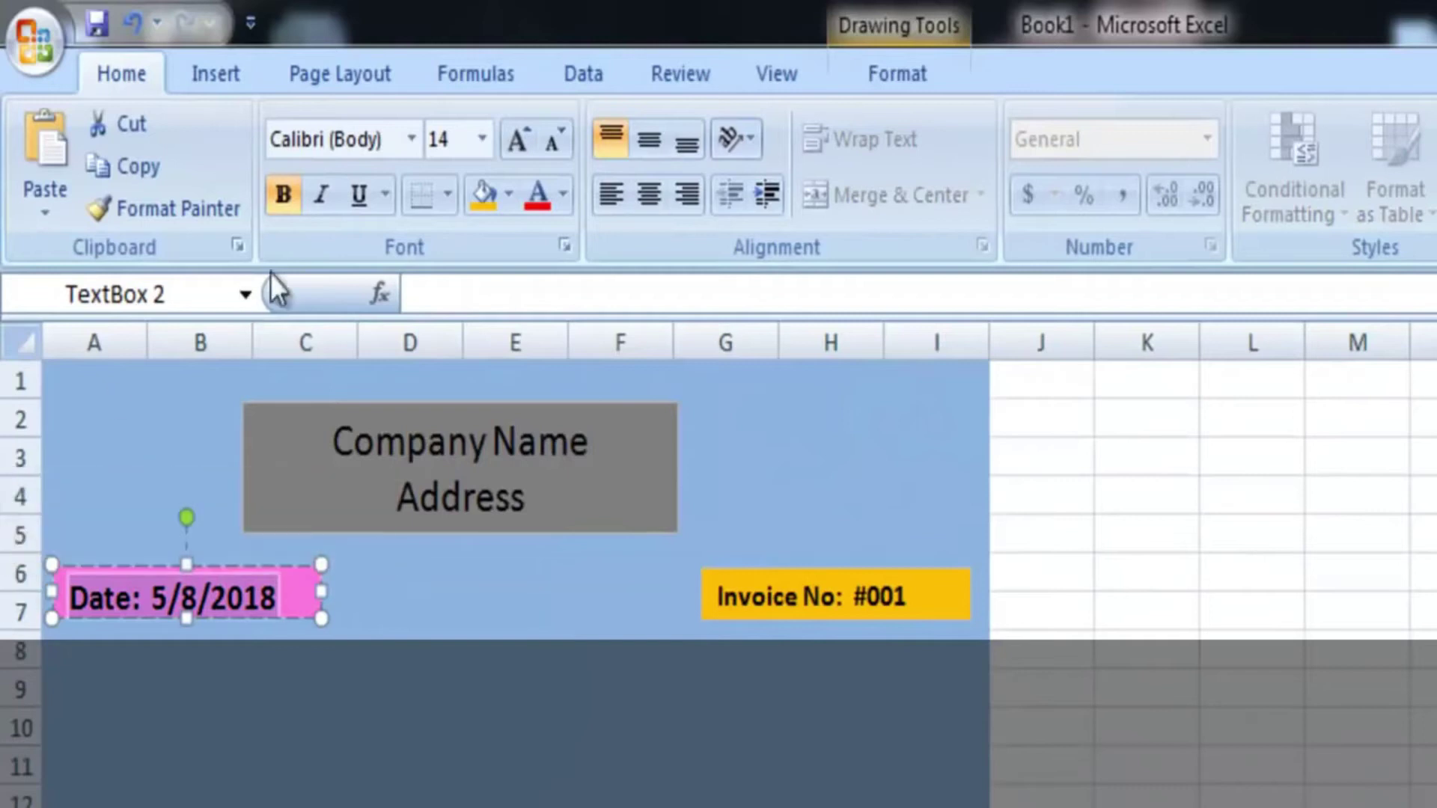
pyautogui.click(483, 140)
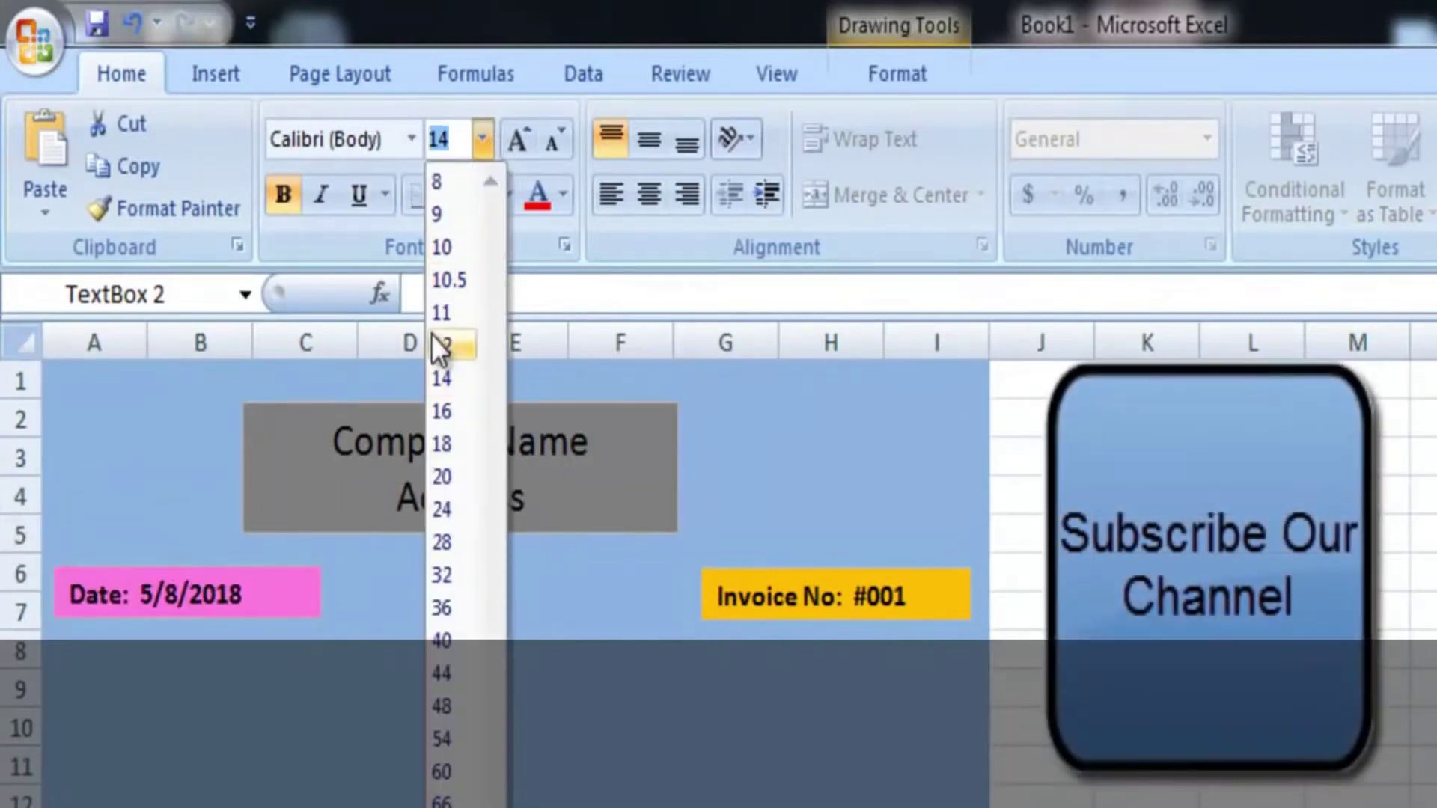
pyautogui.click(441, 346)
pyautogui.click(379, 768)
pyautogui.click(491, 678)
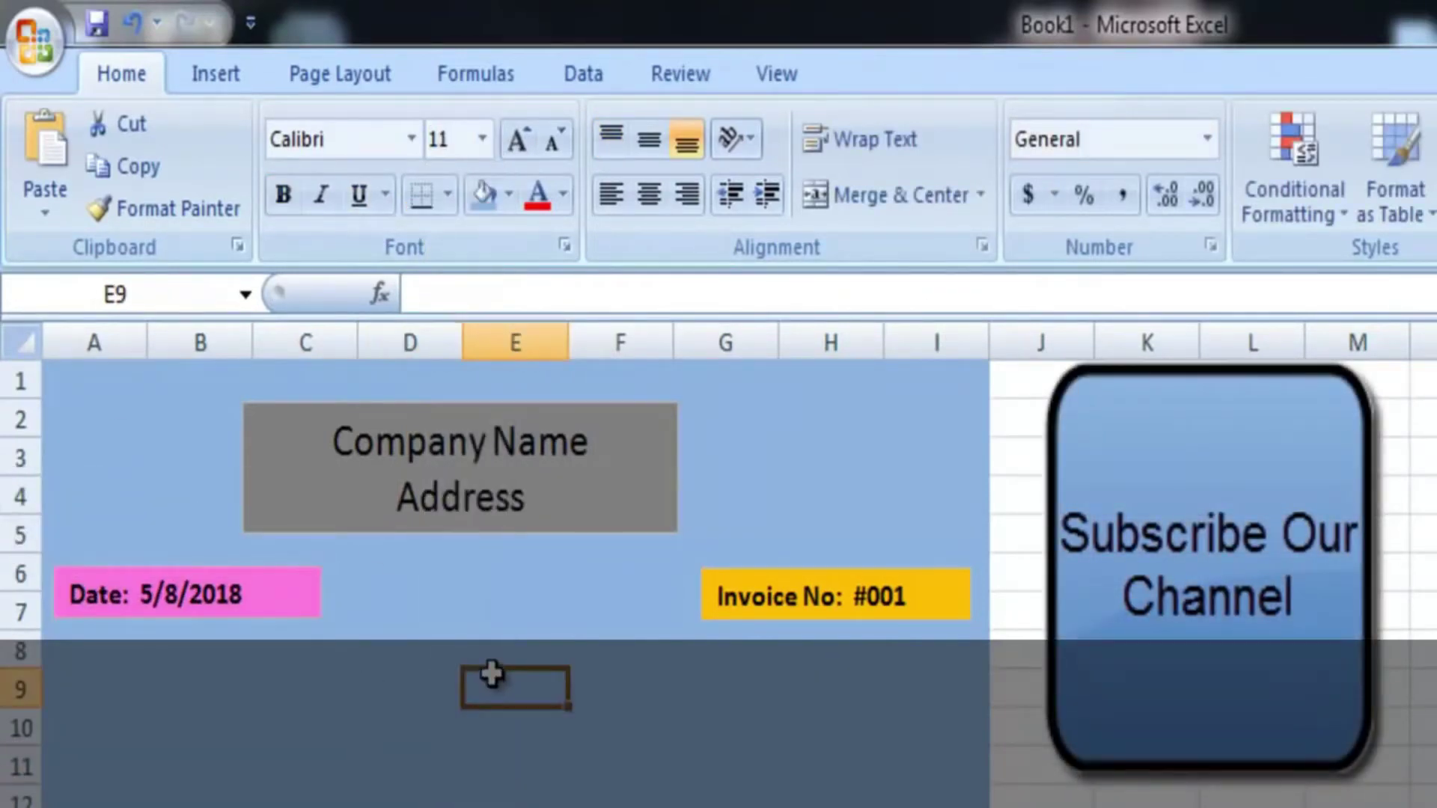
pyautogui.click(748, 687)
pyautogui.click(374, 688)
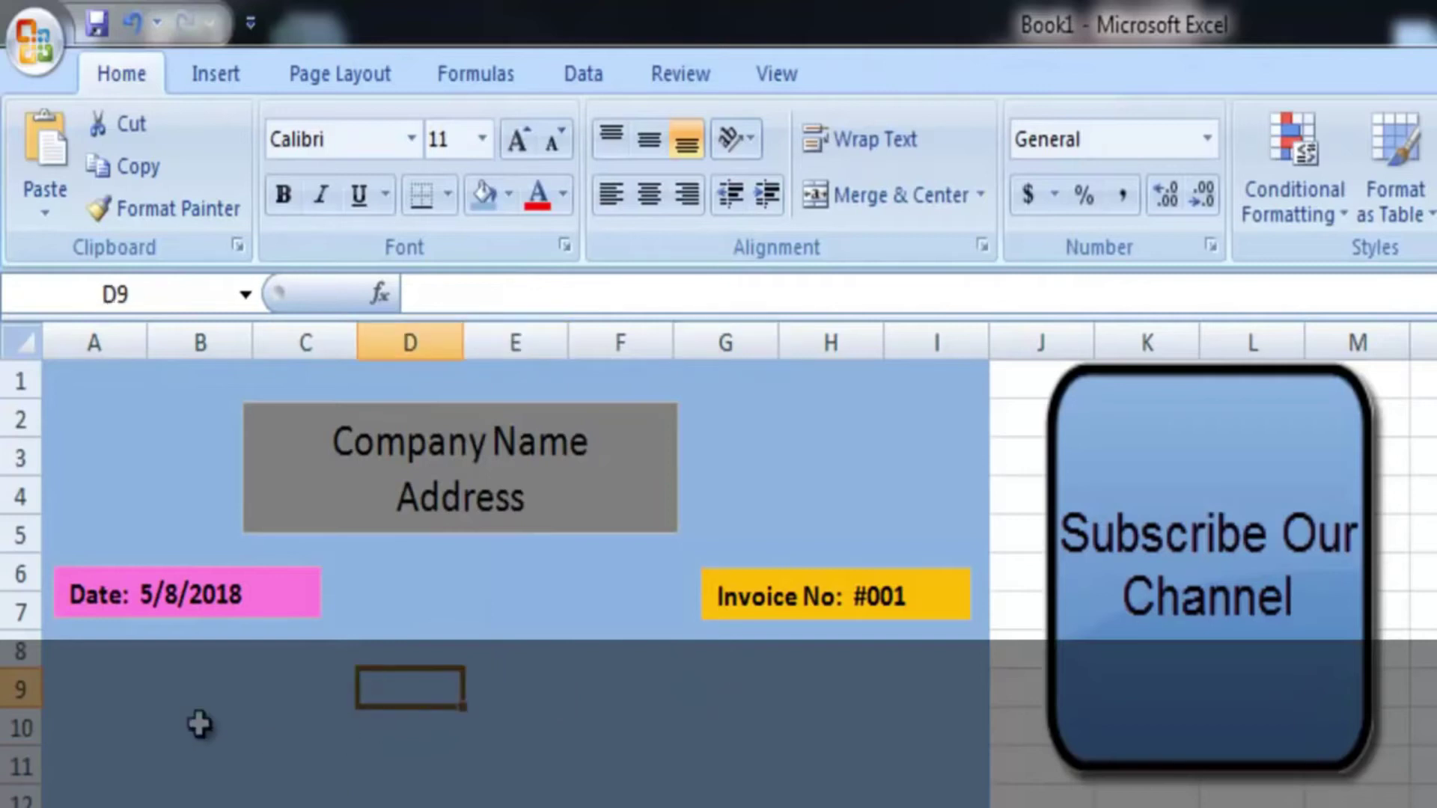
# Apply all borders to the range A8:I18 below the Date and Invoice No boxes
pyautogui.moveTo(51, 650); pyautogui.dragTo(632, 729)
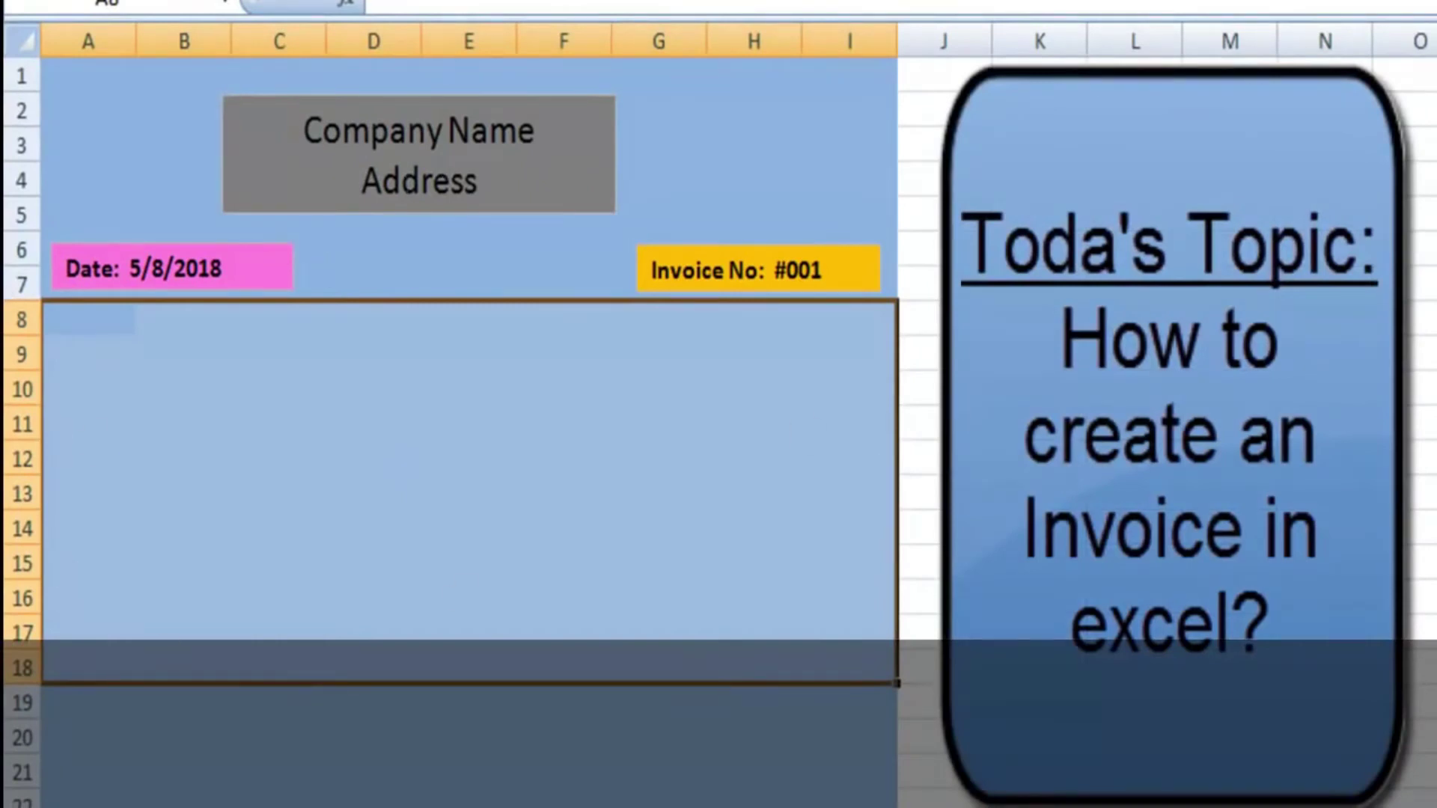
pyautogui.click(317, 129)
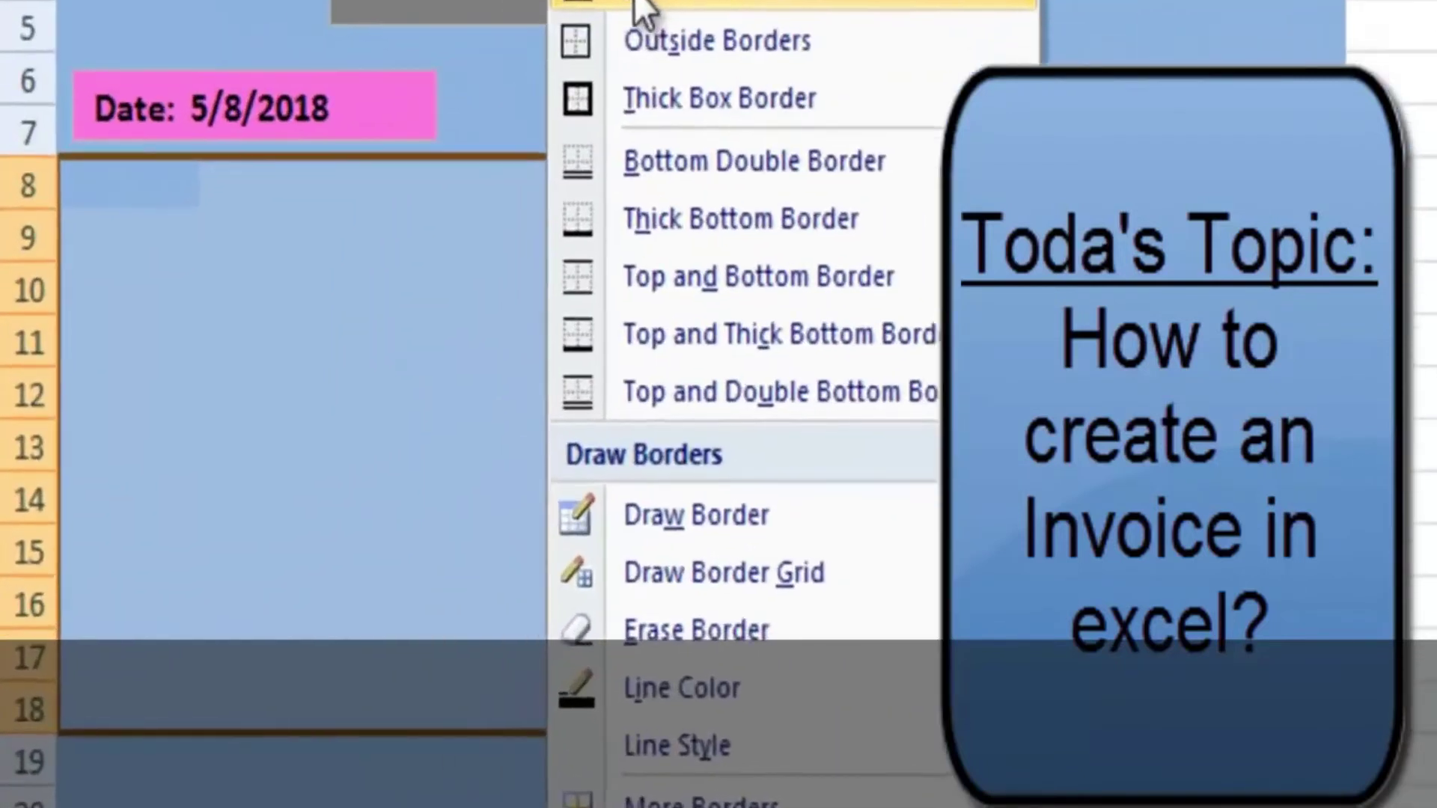
pyautogui.click(494, 184)
pyautogui.click(421, 518)
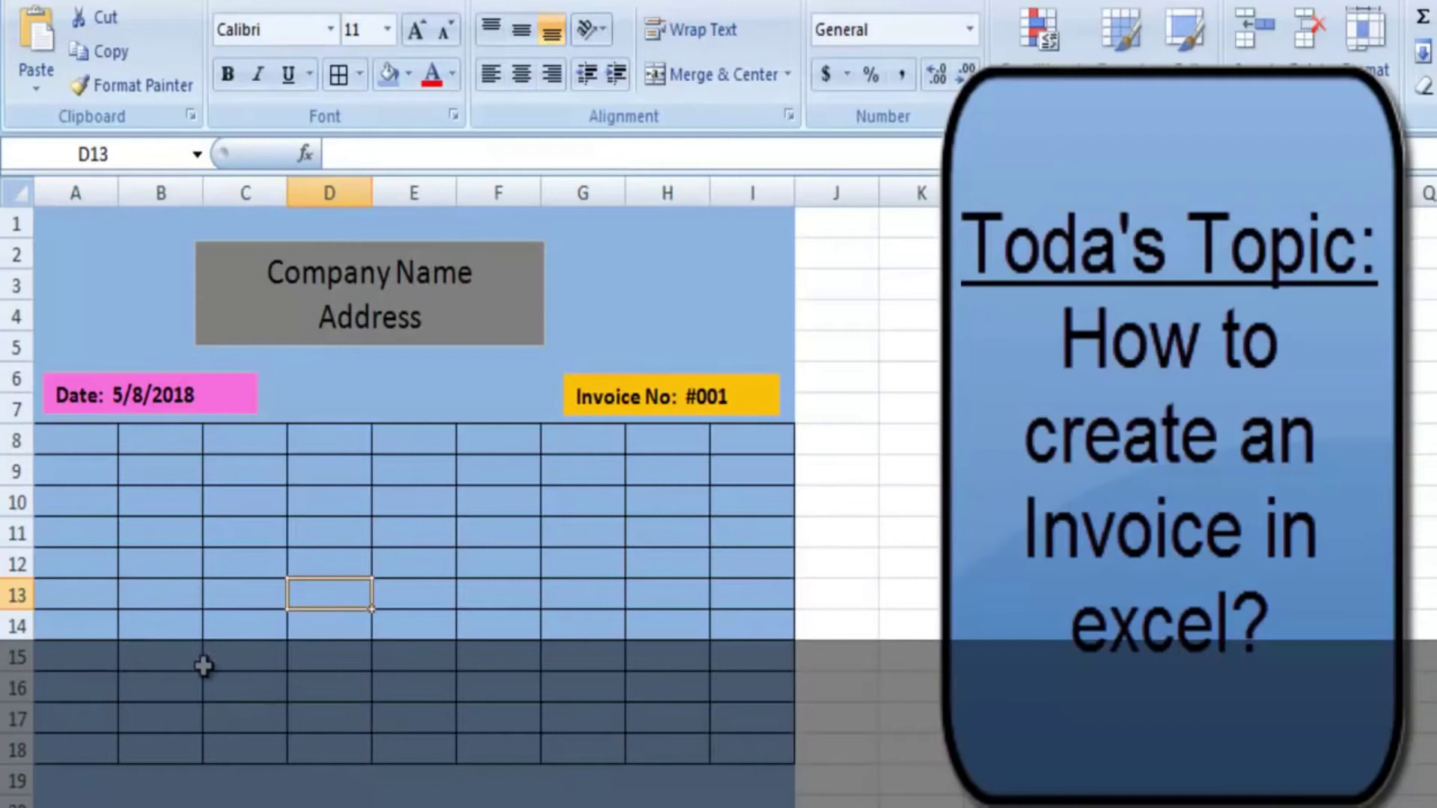
# Enter the header SL in cell A8 and make the header row A8:I8 bold
pyautogui.doubleClick(88, 441)
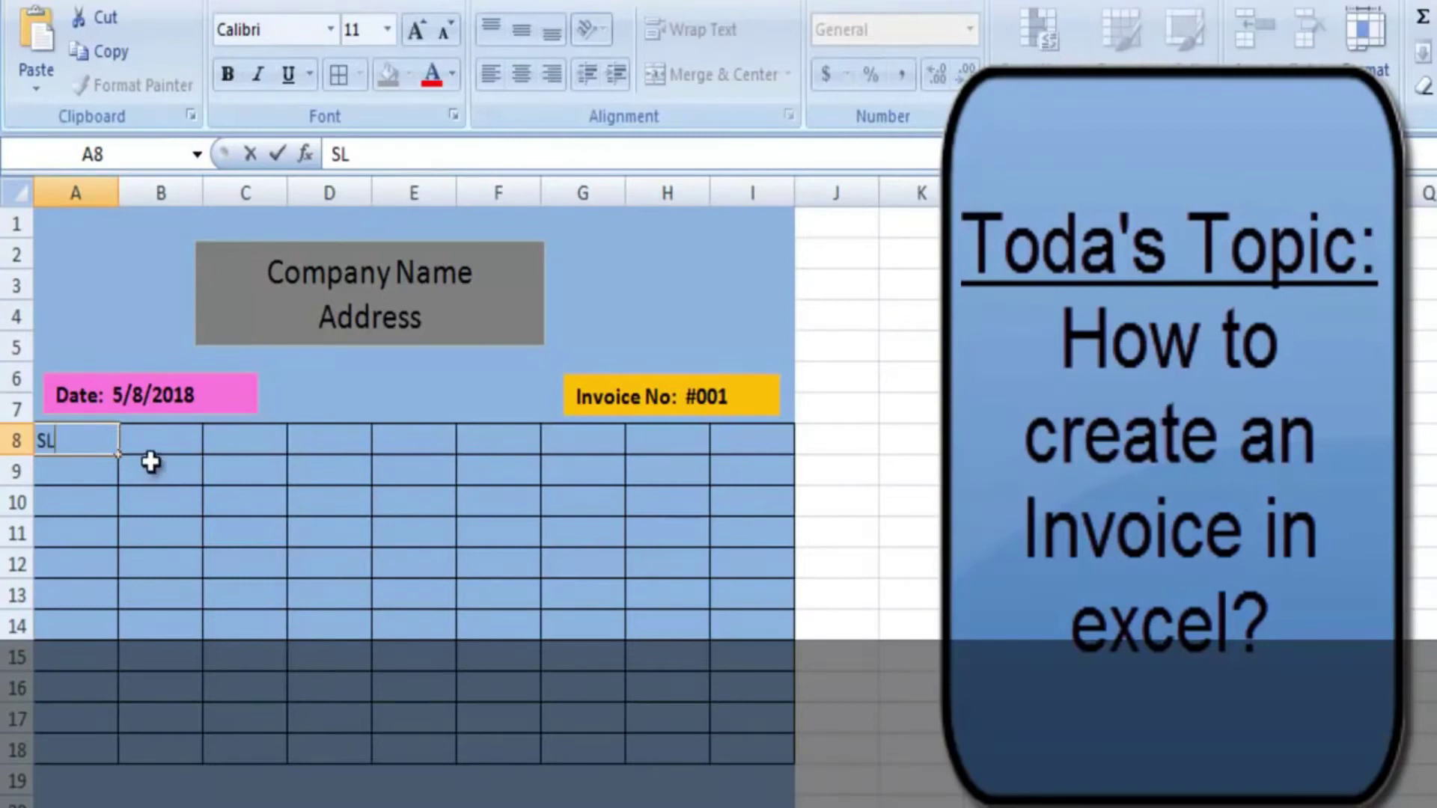
pyautogui.click(174, 442)
pyautogui.moveTo(45, 446); pyautogui.dragTo(765, 447)
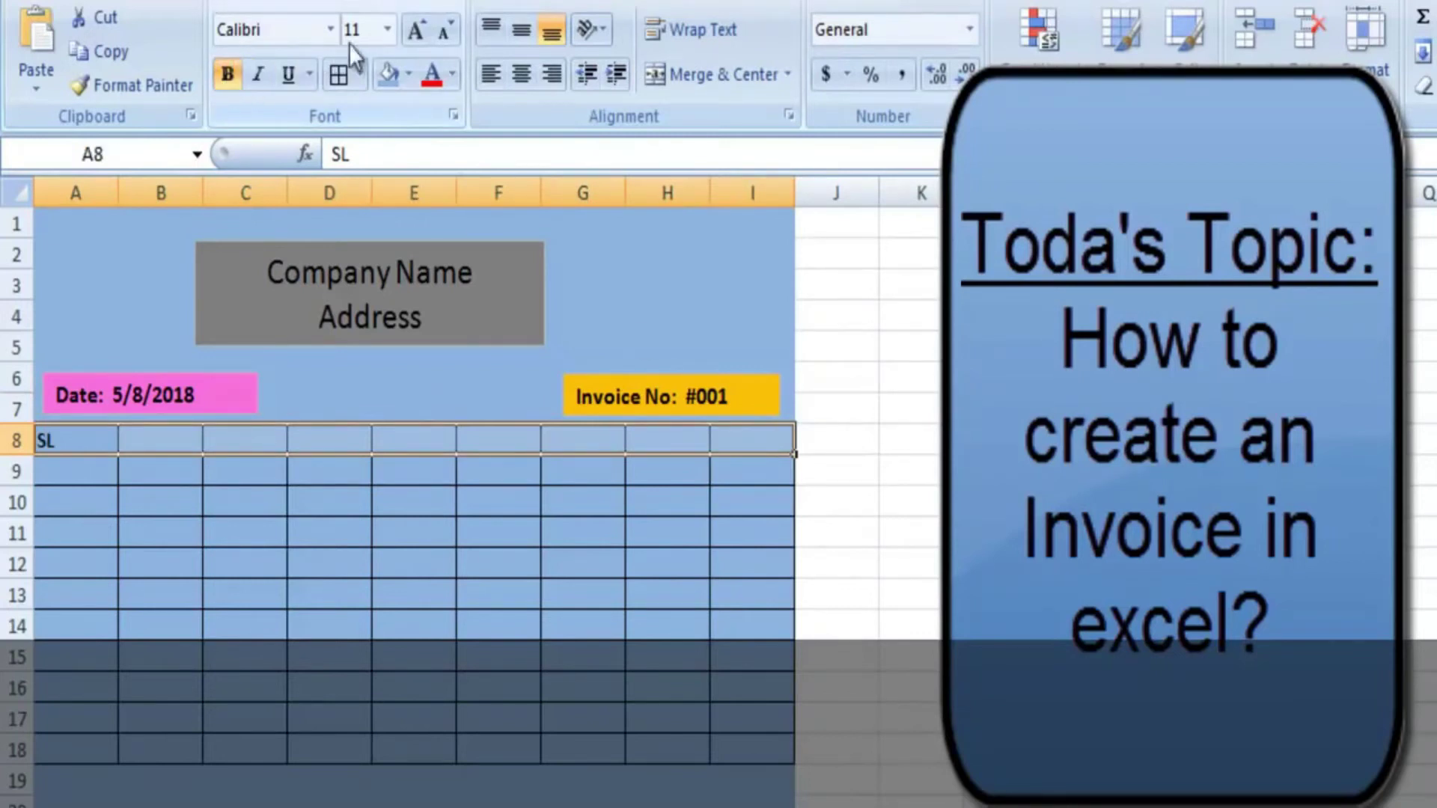
# Set the font size of the header row A8:I8 to 12
pyautogui.click(387, 30)
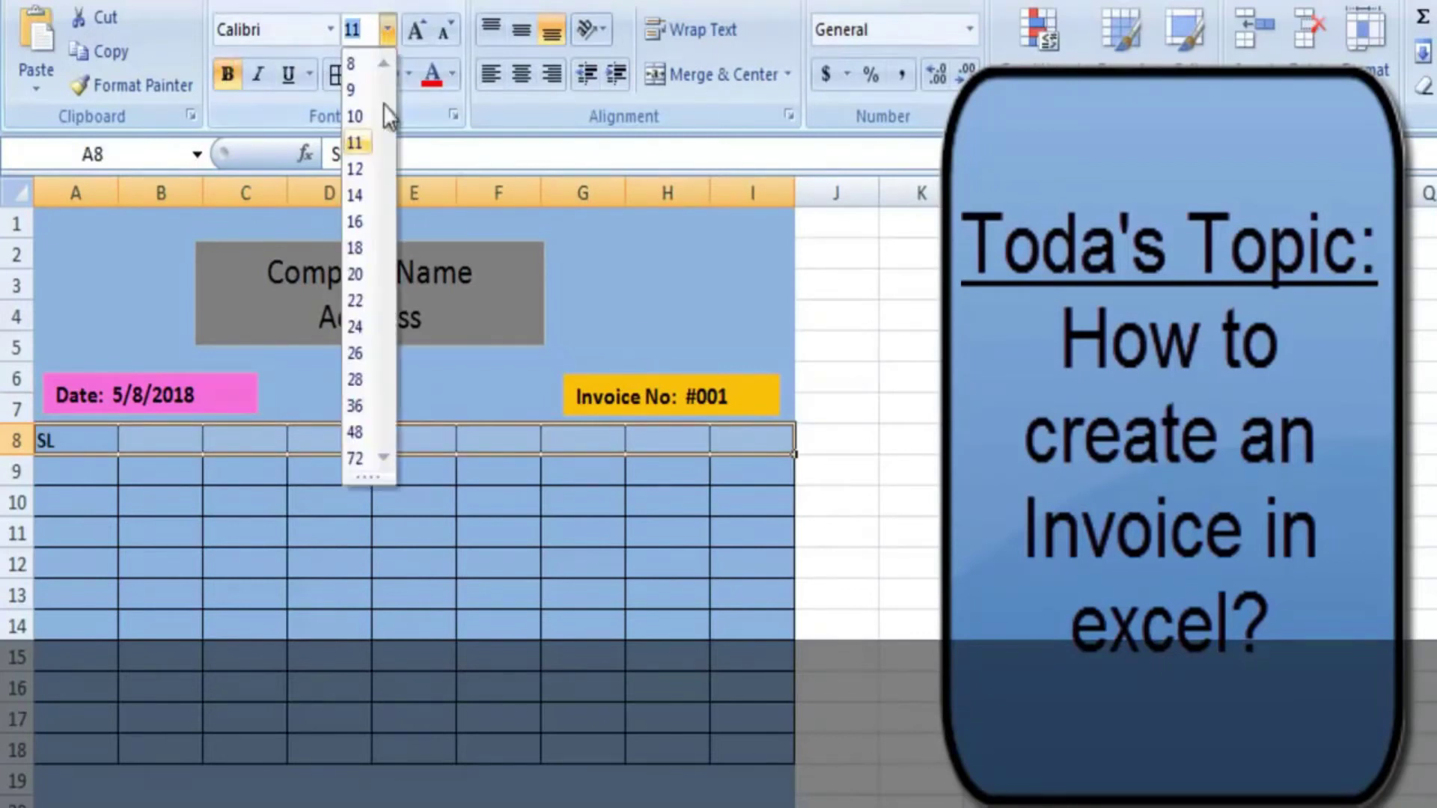
pyautogui.click(356, 169)
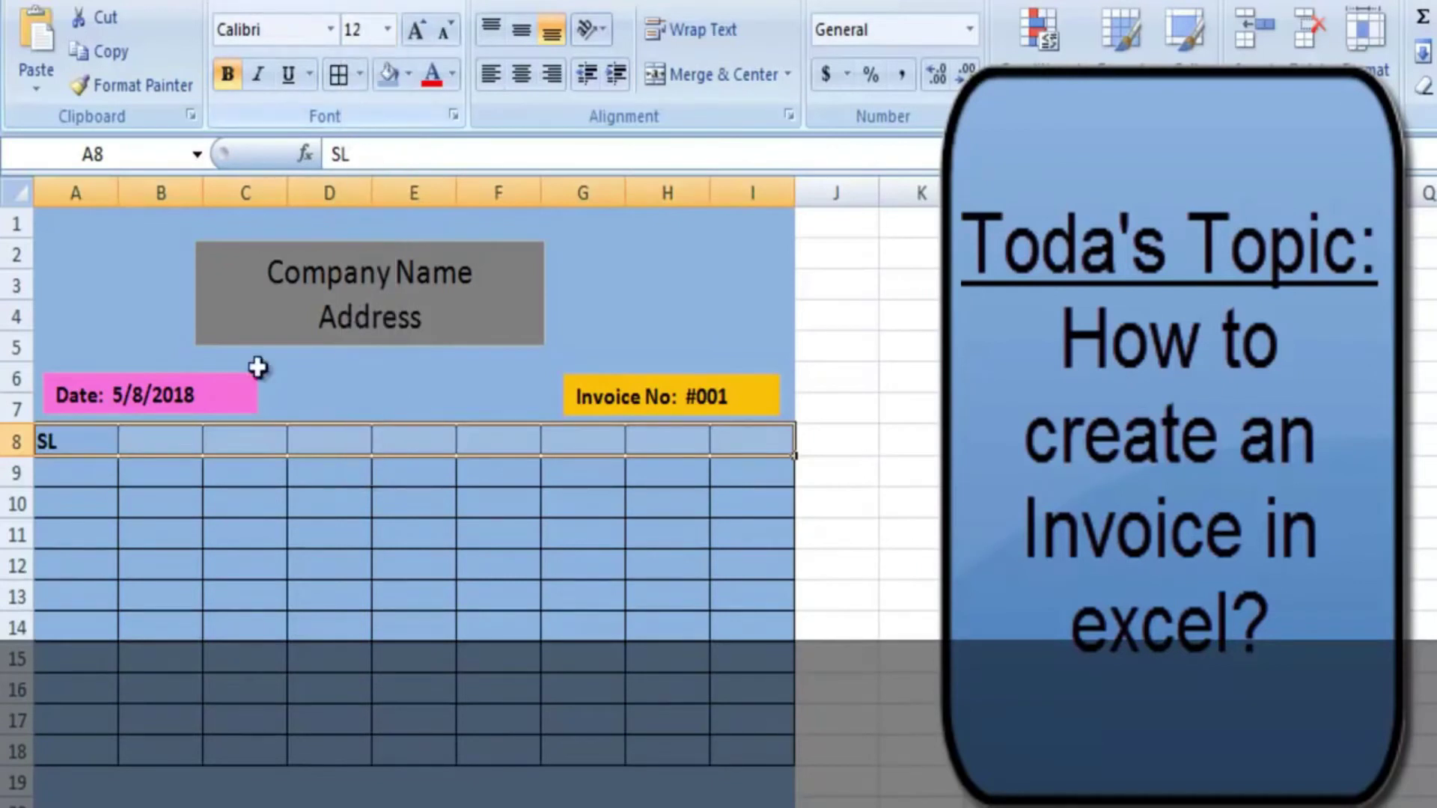
# Enter the header Product Name in cell B8 and widen column B well beyond the text
pyautogui.click(154, 440)
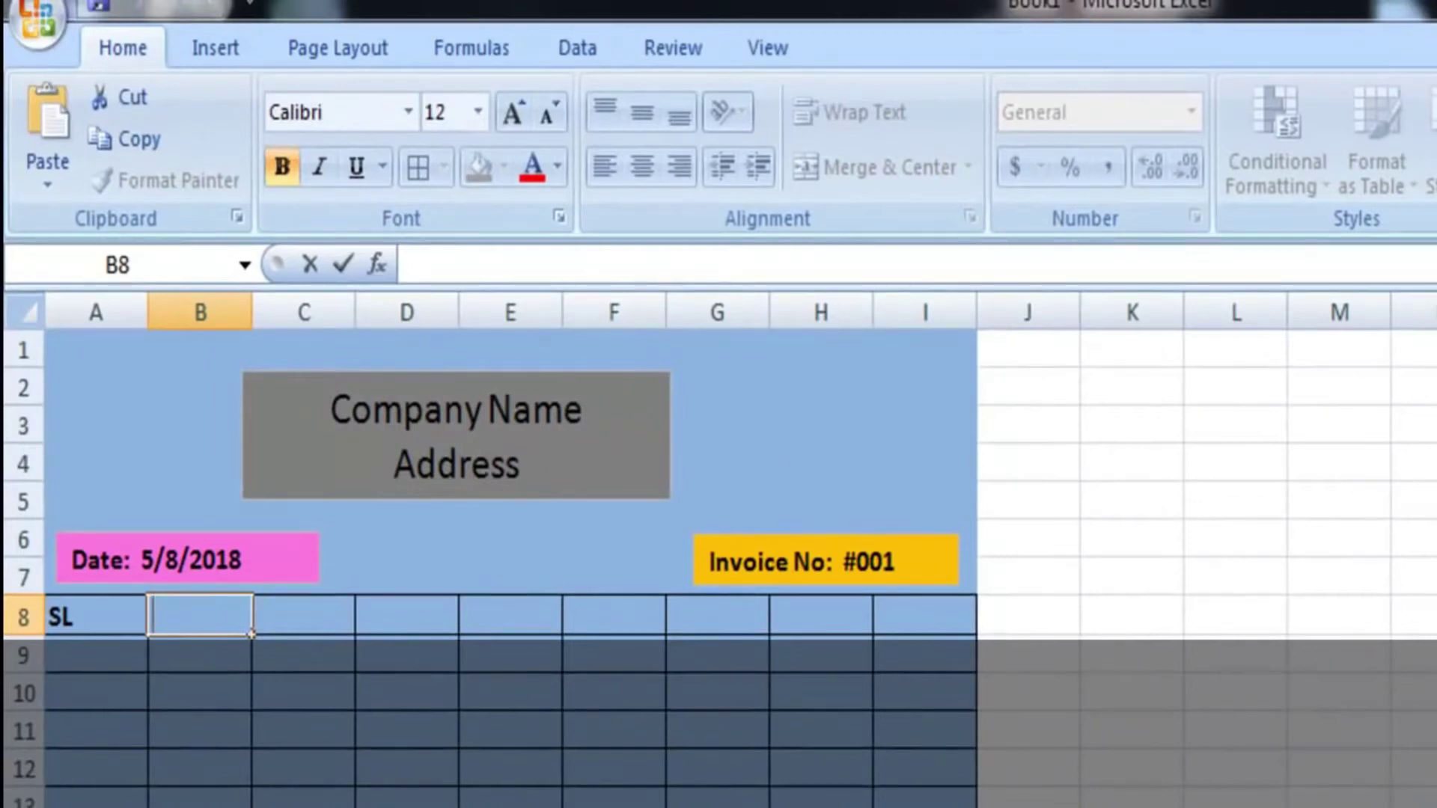
pyautogui.write('Product Name')
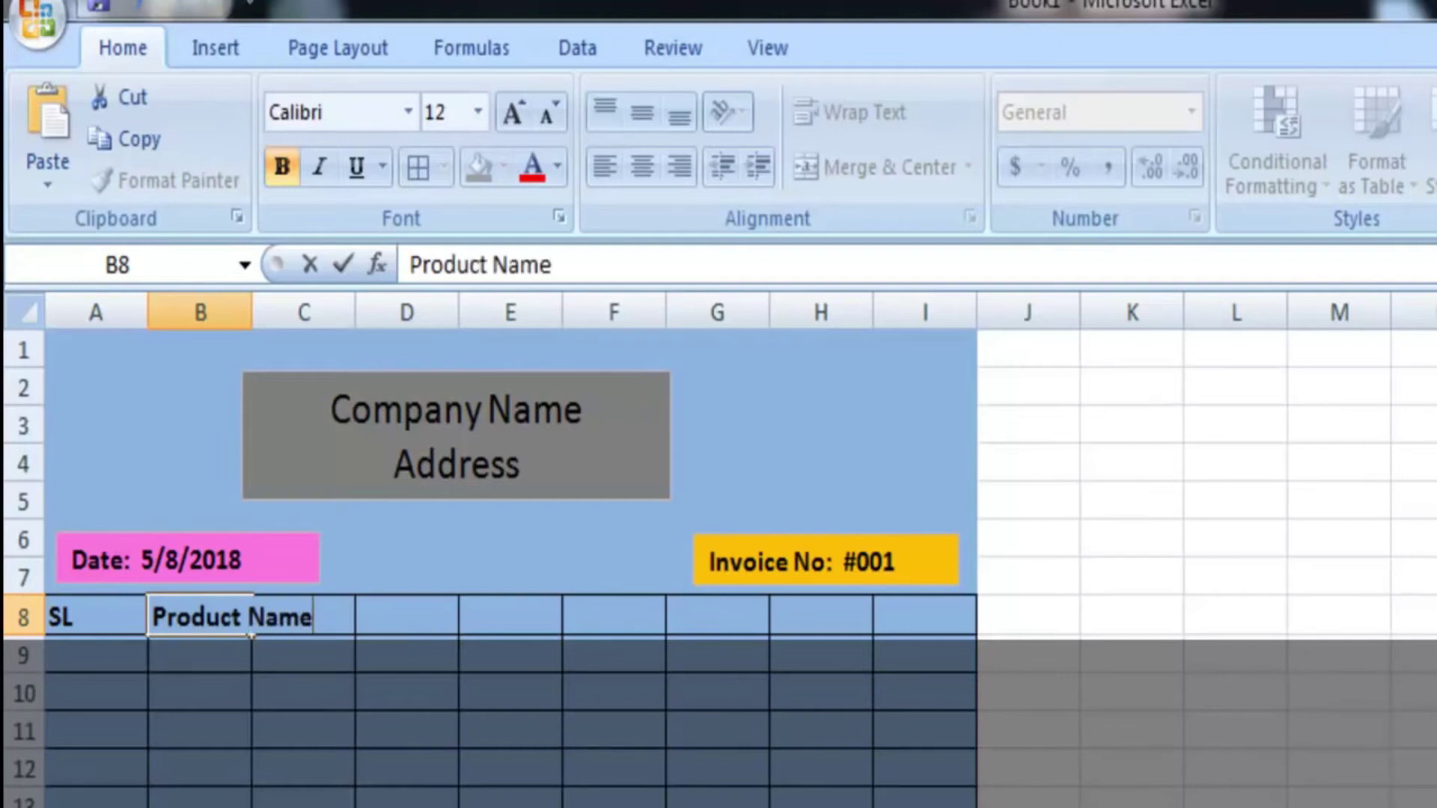
pyautogui.click(278, 800)
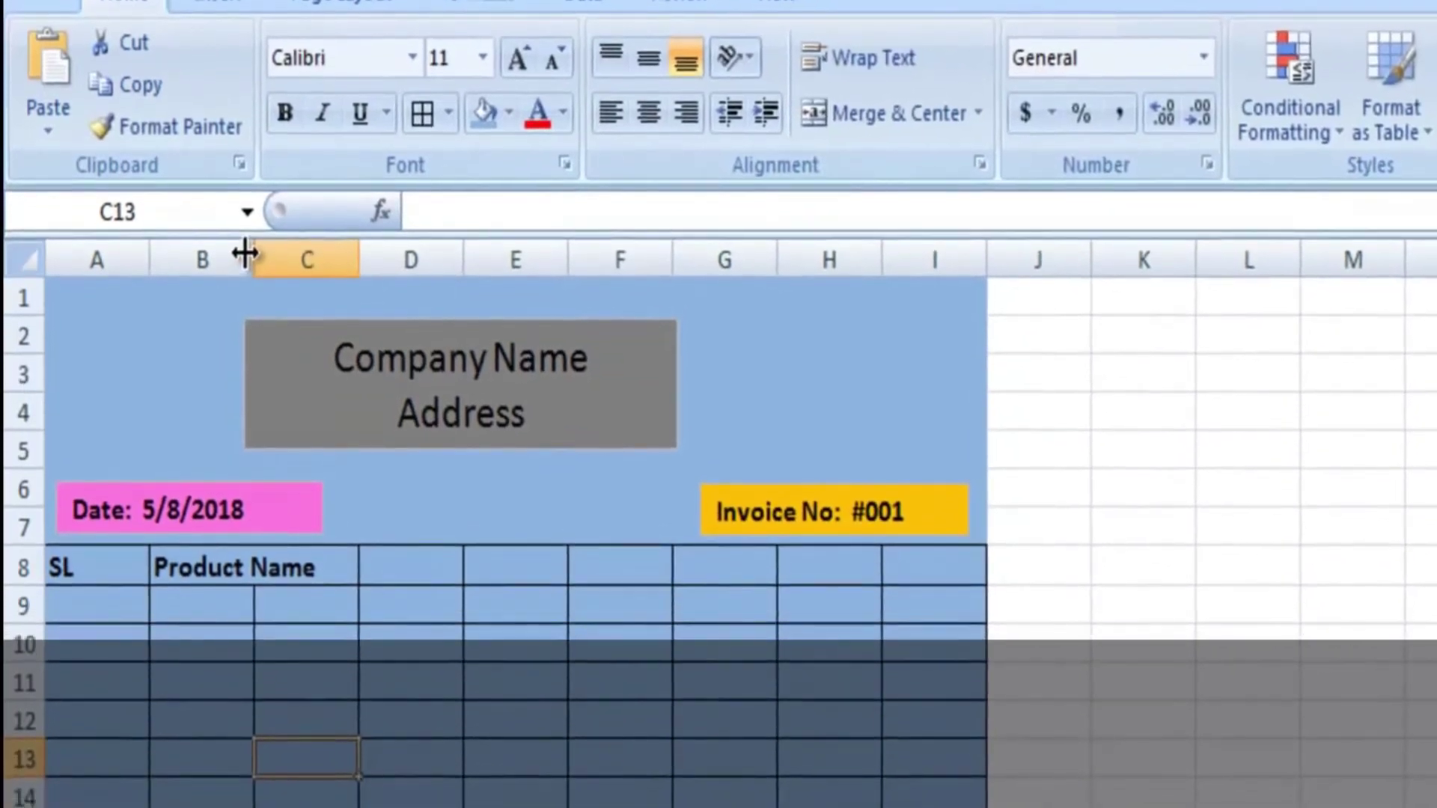
pyautogui.moveTo(245, 253); pyautogui.dragTo(408, 270)
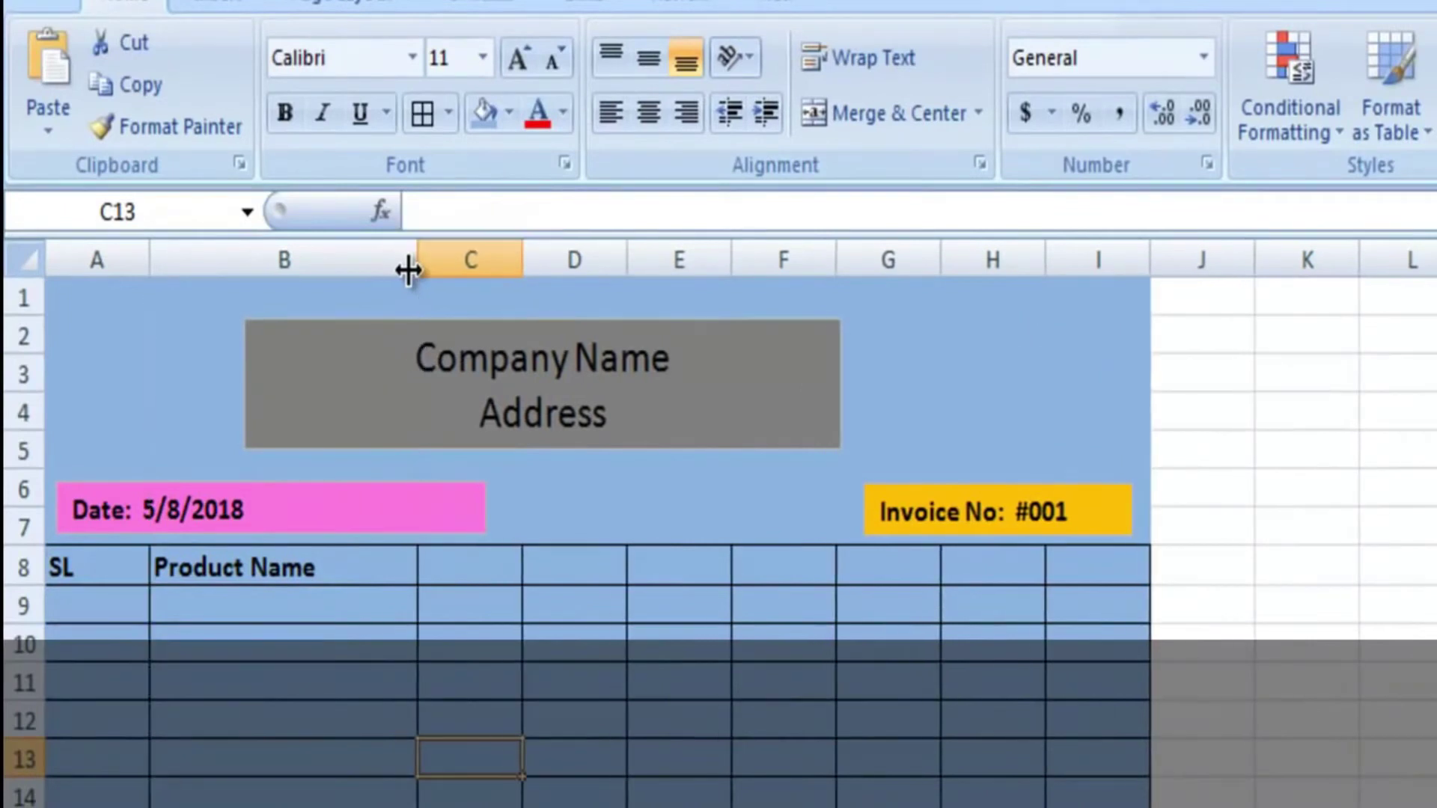
# Enter the header Quantity in cell C8 and widen column C so the text fits
pyautogui.click(481, 564)
pyautogui.doubleClick(486, 565)
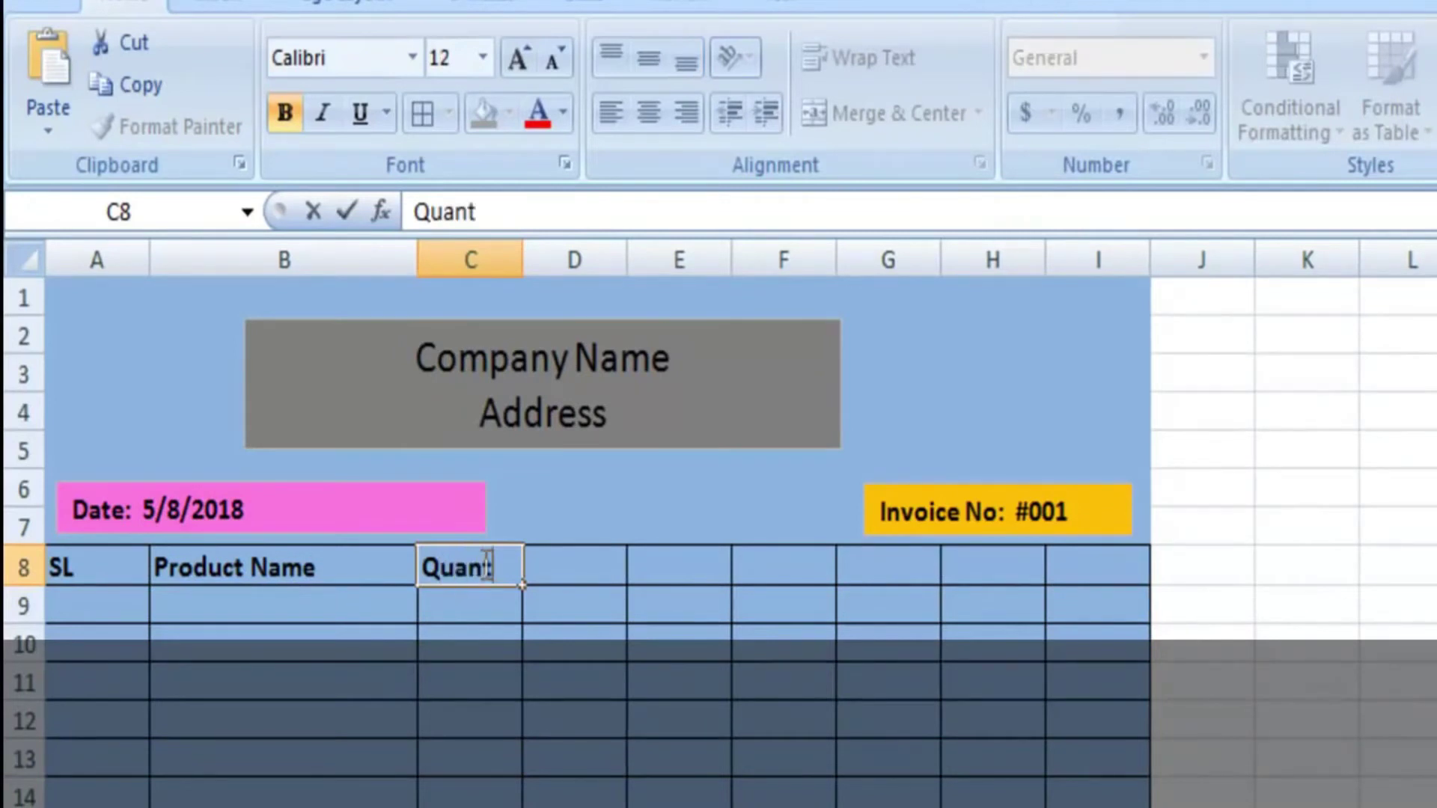
pyautogui.click(574, 656)
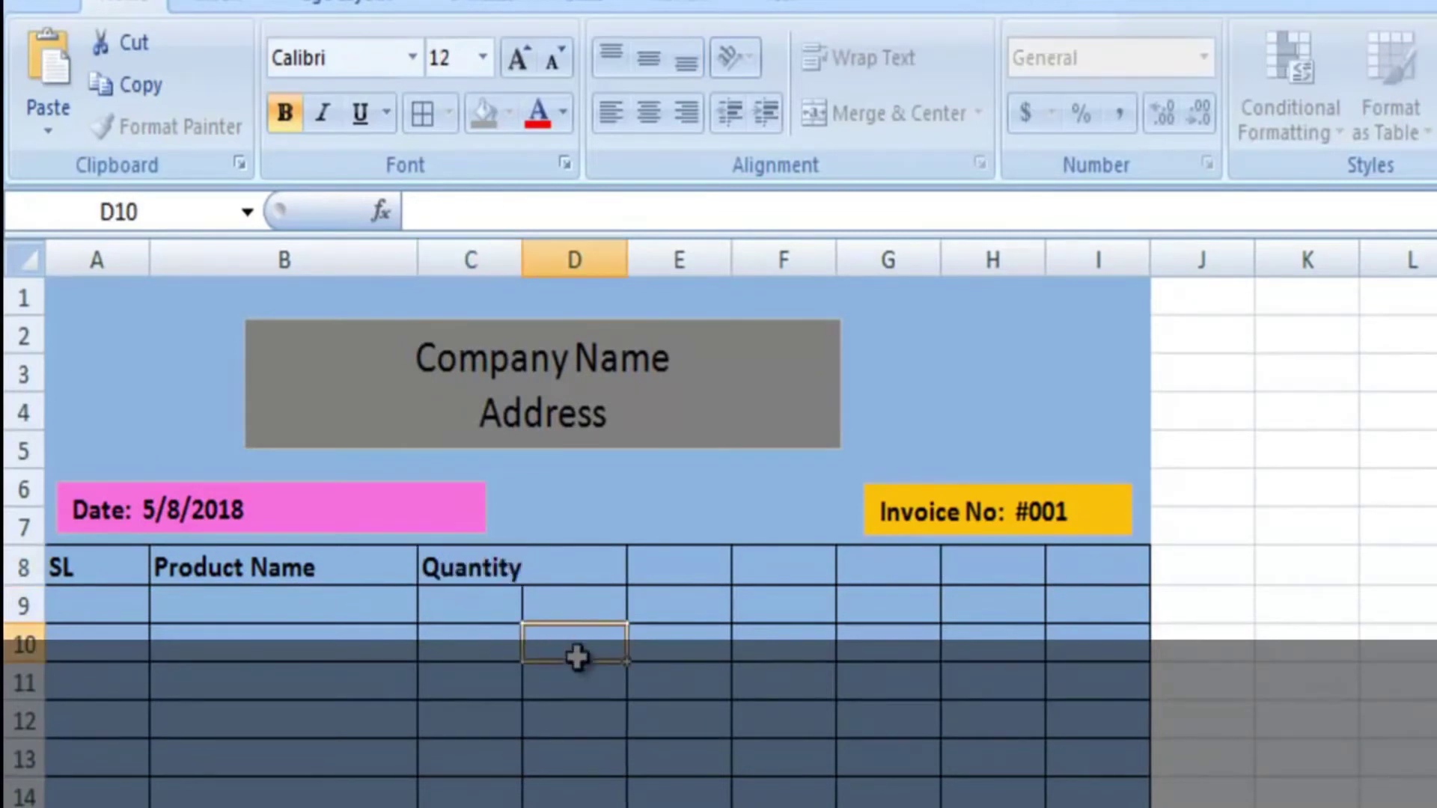
pyautogui.moveTo(518, 260); pyautogui.dragTo(569, 260)
pyautogui.click(608, 566)
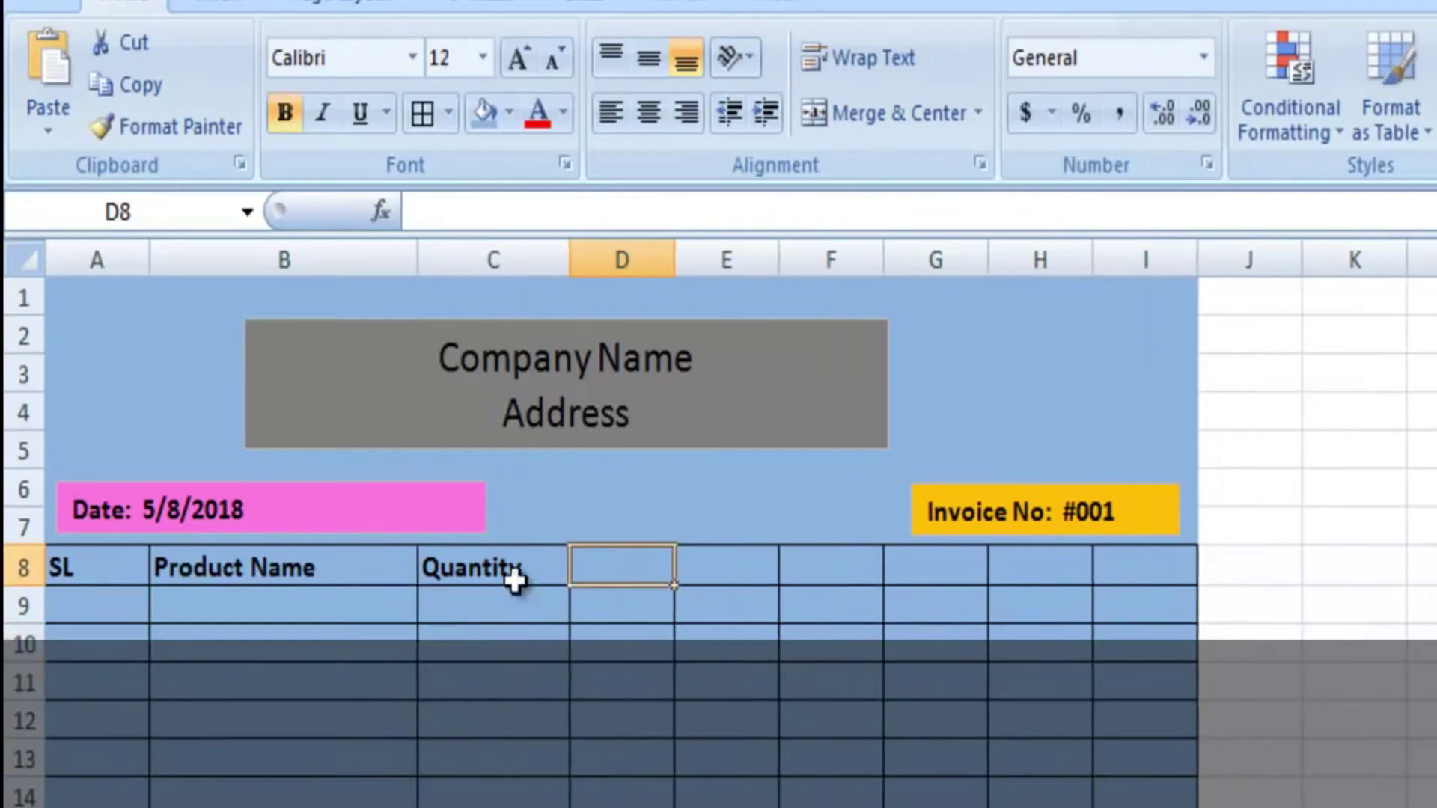
pyautogui.click(532, 566)
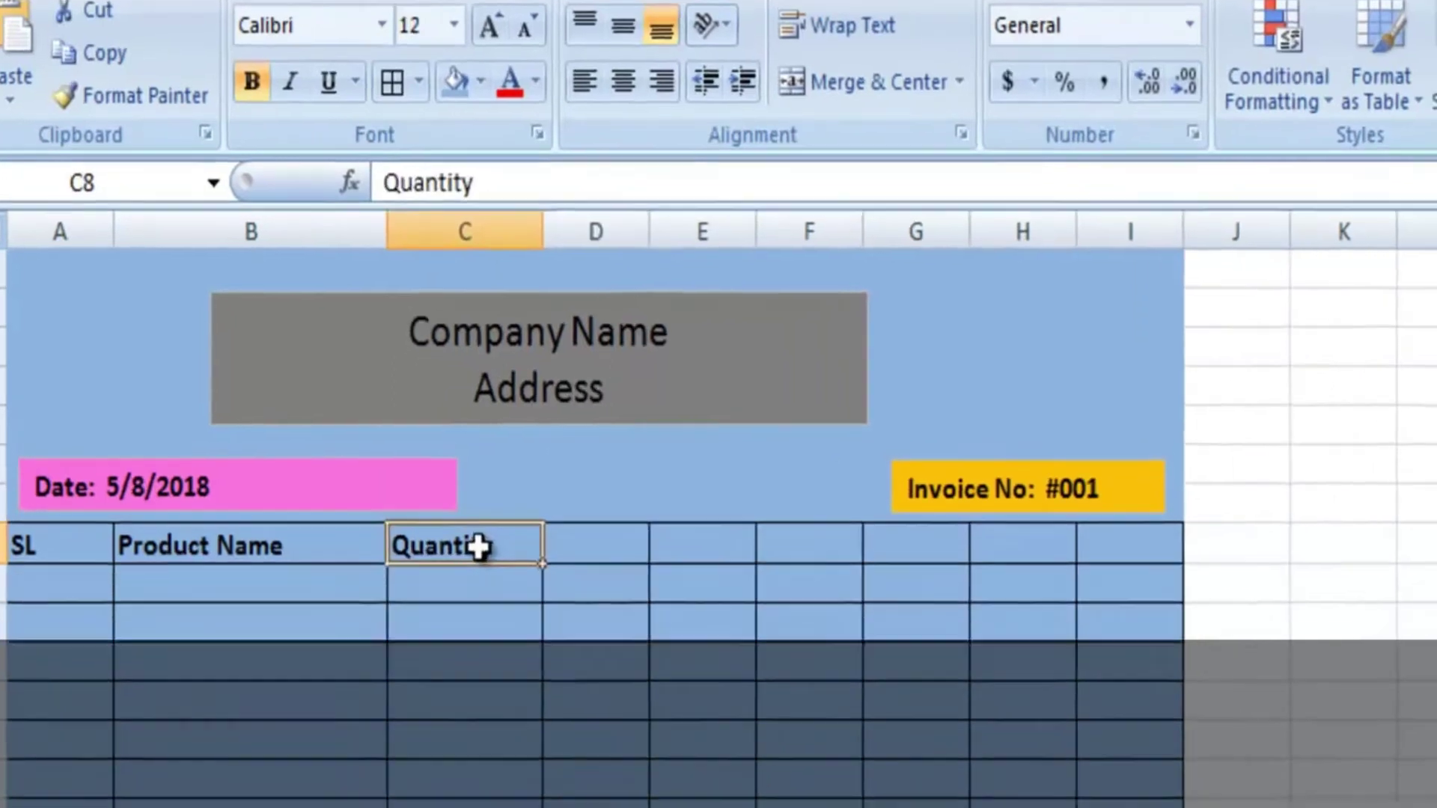
# Widen column D slightly and enter the header Unit Price in cell D8
pyautogui.click(612, 565)
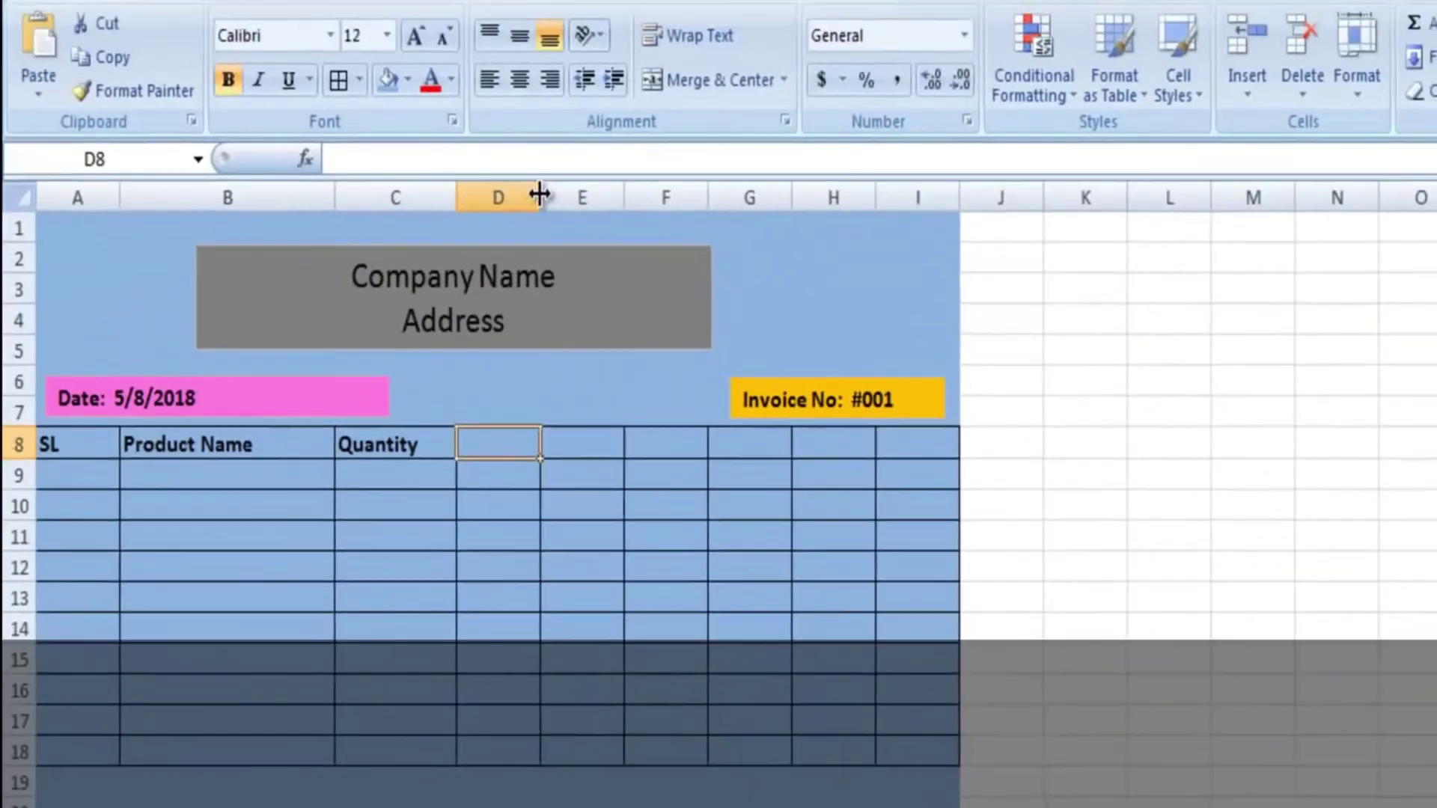
pyautogui.moveTo(539, 196); pyautogui.dragTo(556, 196)
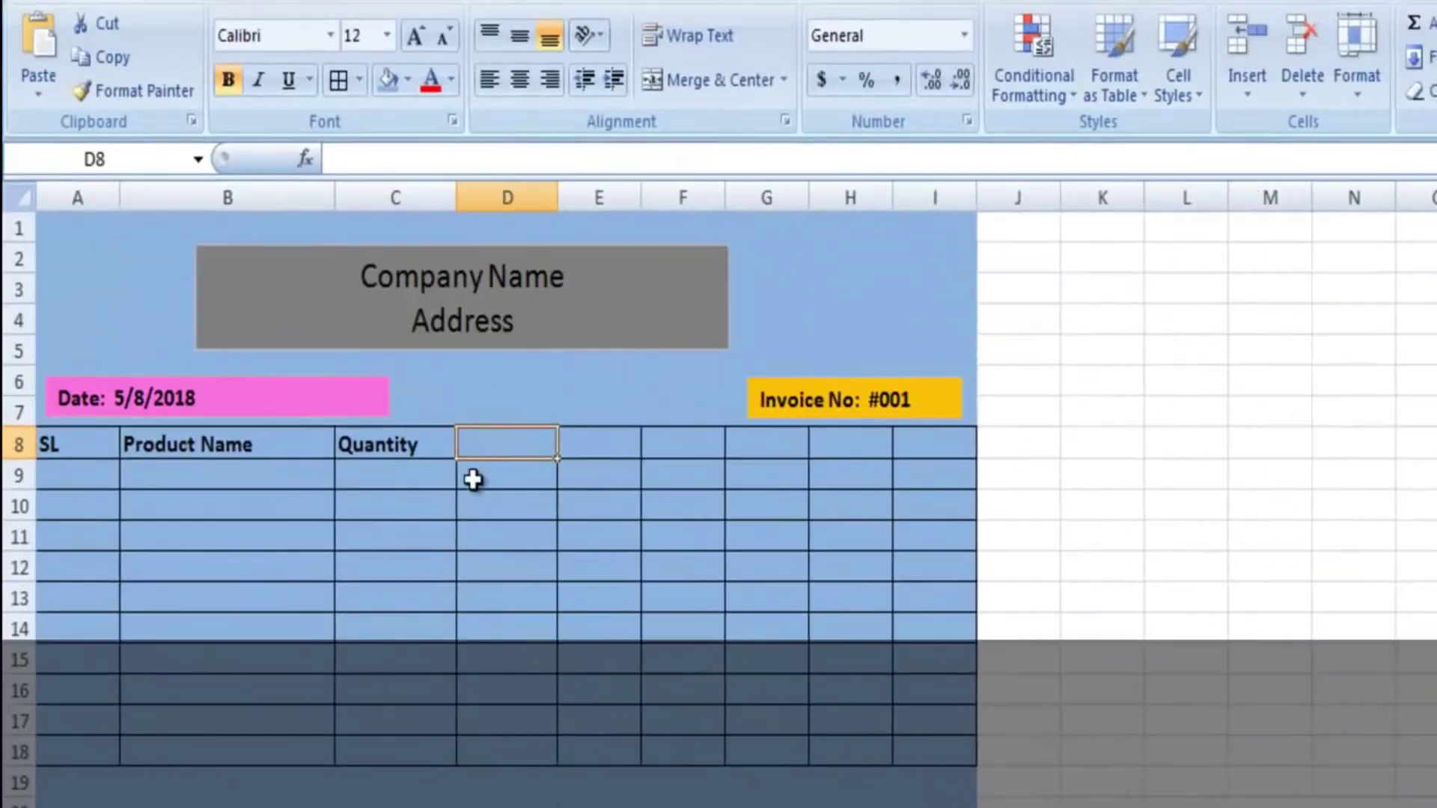
pyautogui.doubleClick(503, 442)
pyautogui.write('Unit')
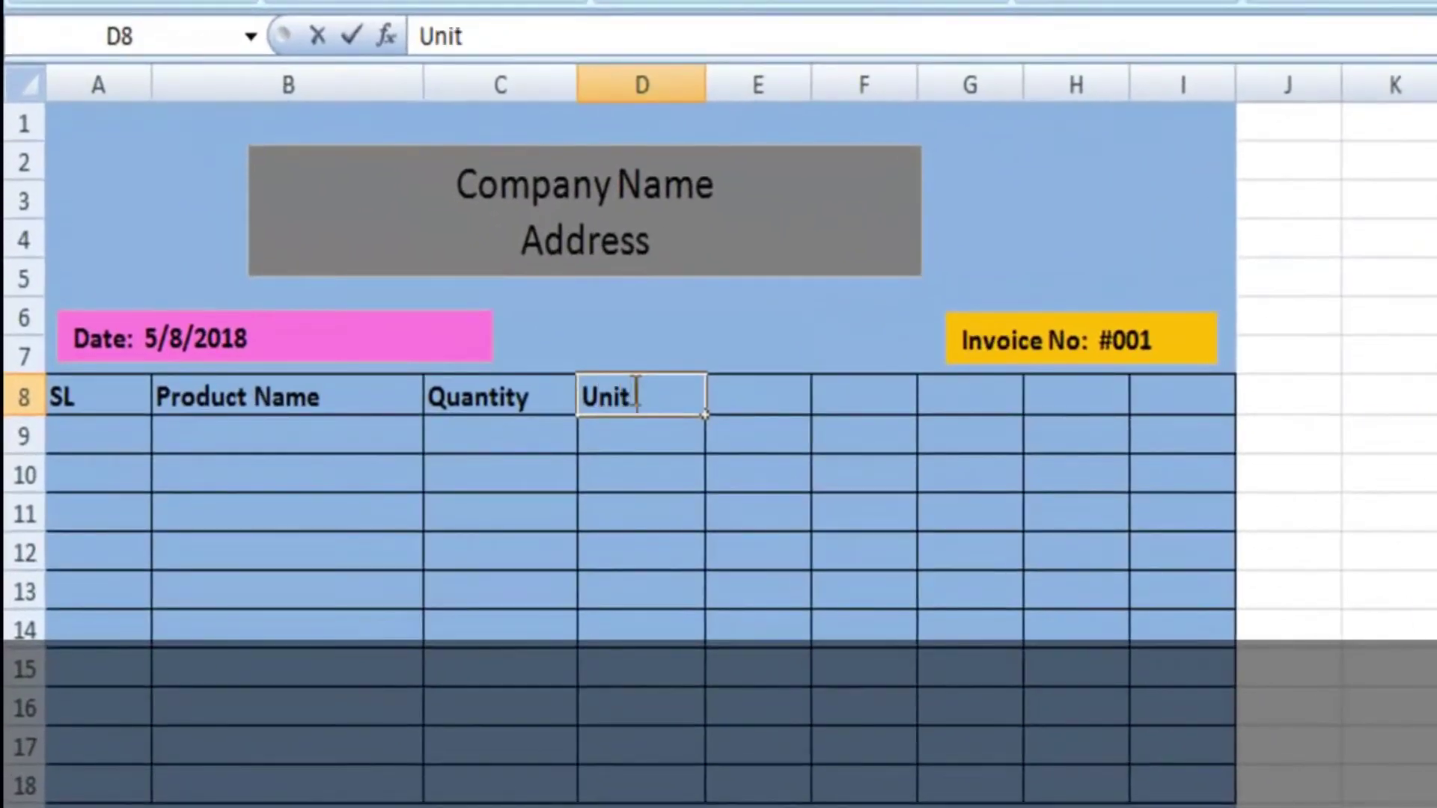
pyautogui.write(' Price')
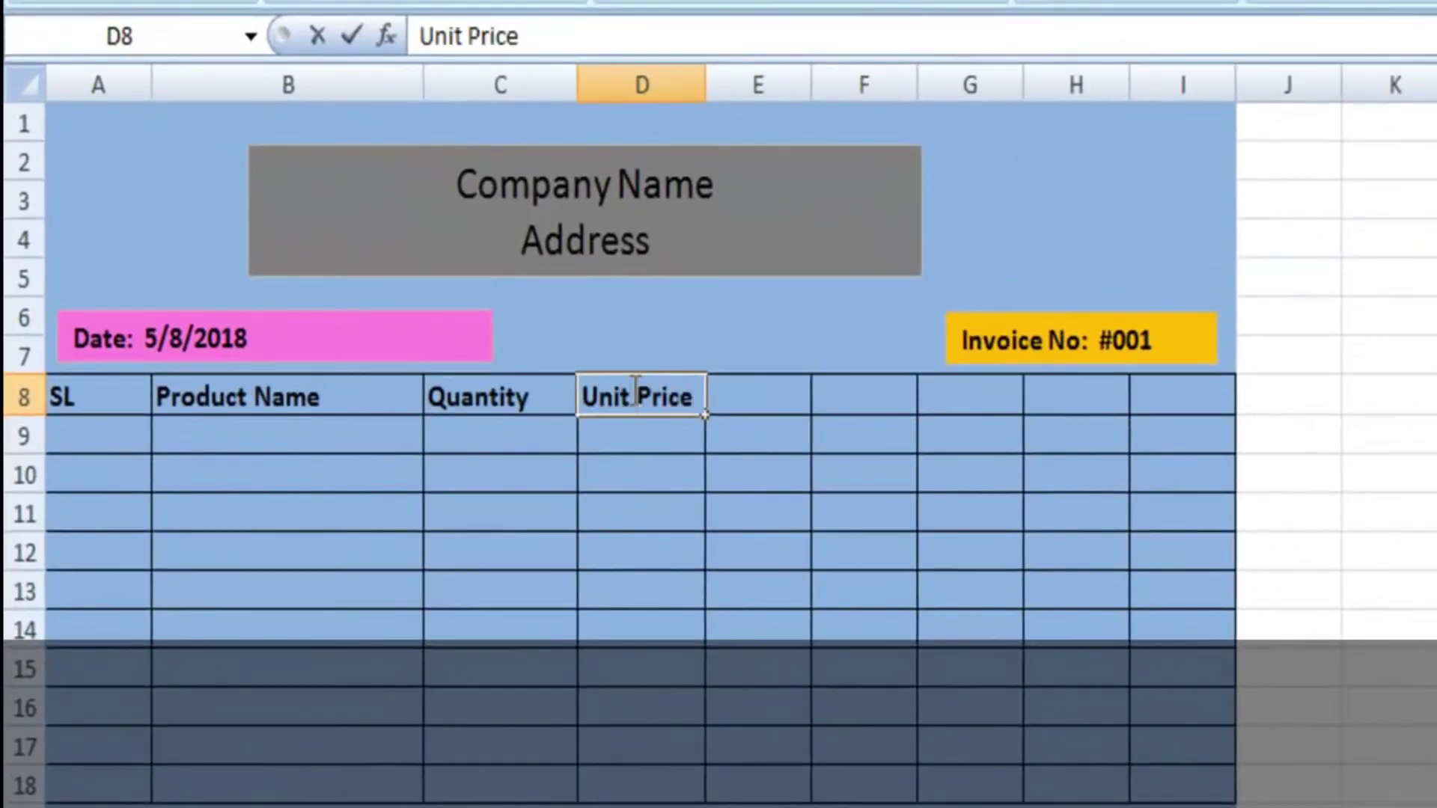
pyautogui.click(770, 513)
# Enter the header Price in cell E8
pyautogui.click(793, 400)
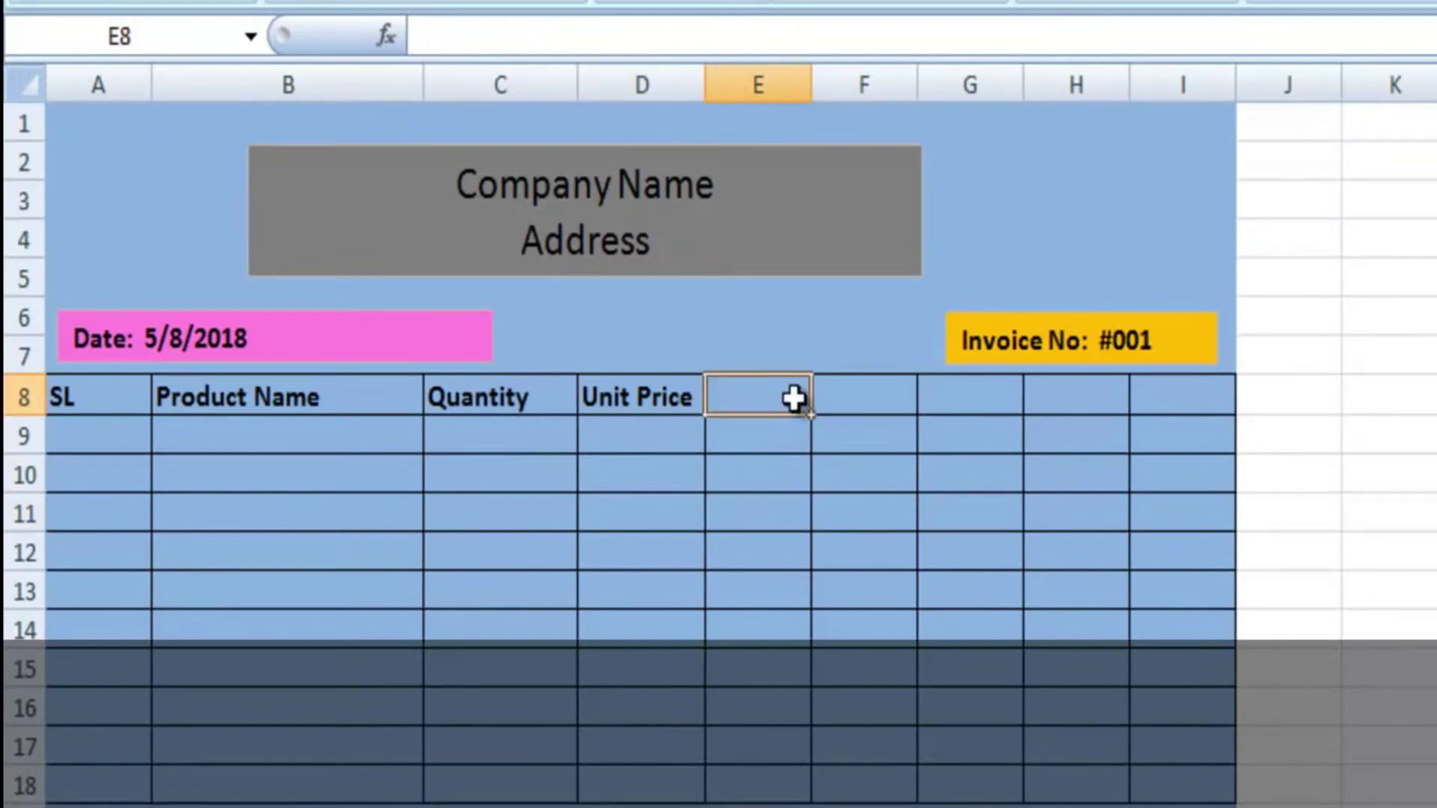
pyautogui.write('Price')
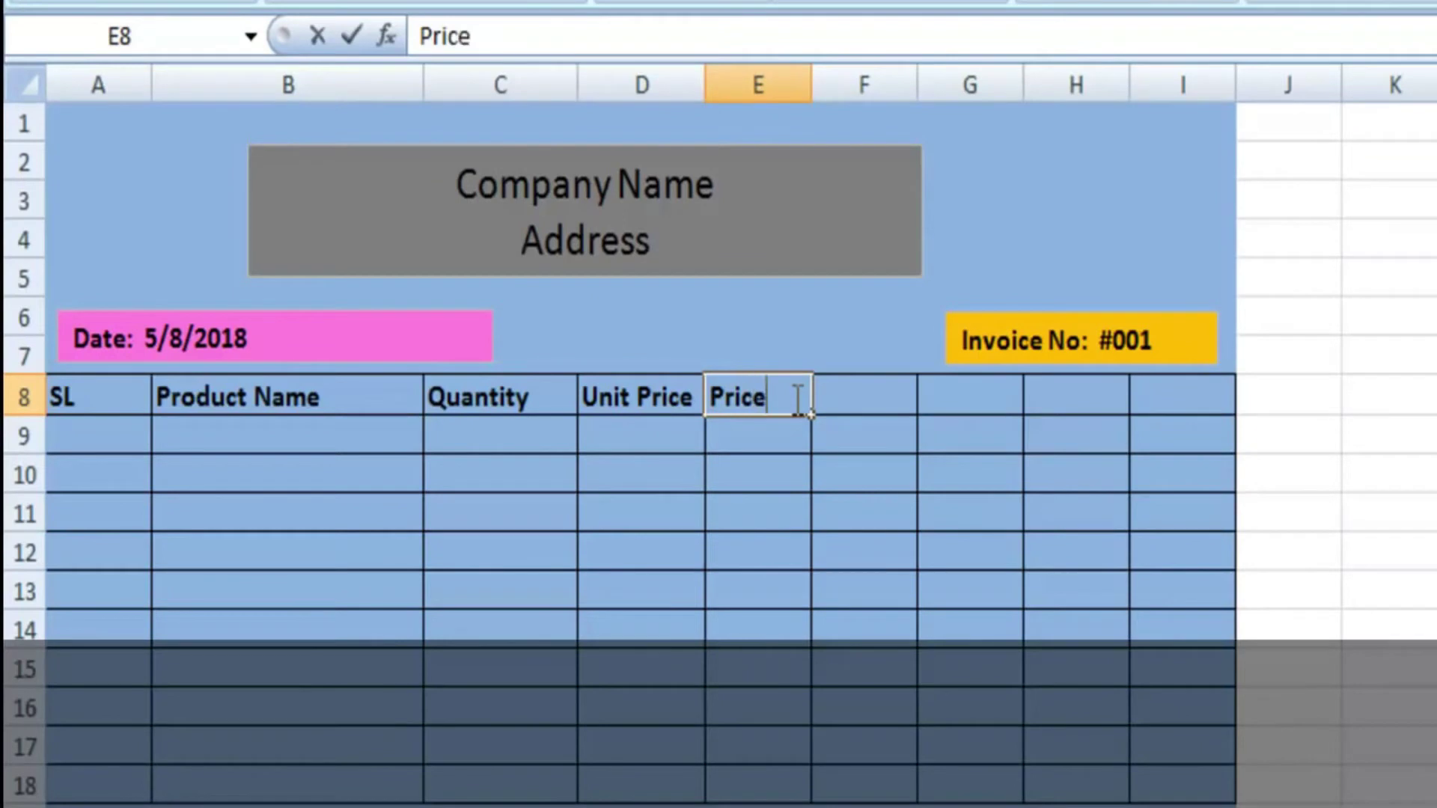
pyautogui.click(788, 474)
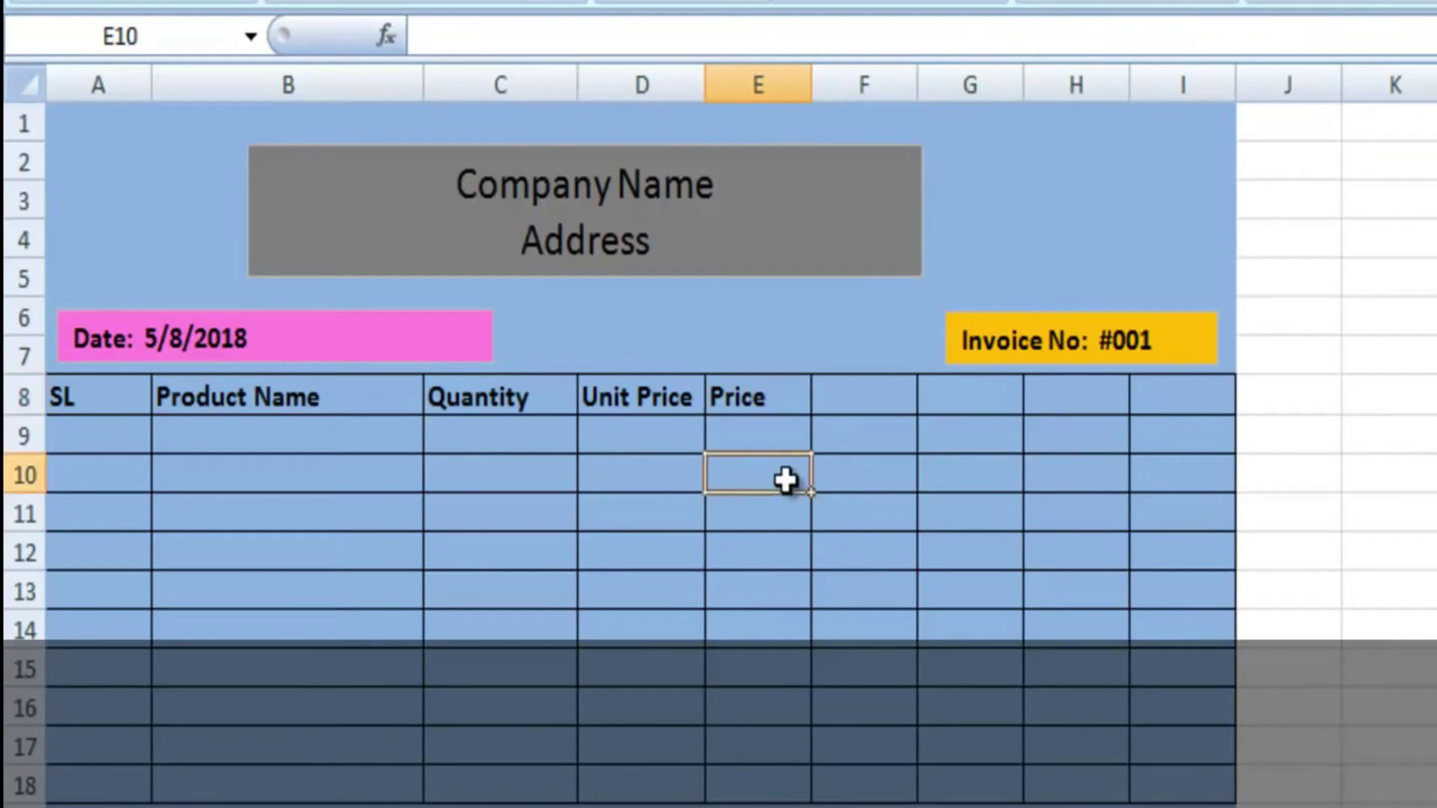
pyautogui.click(780, 397)
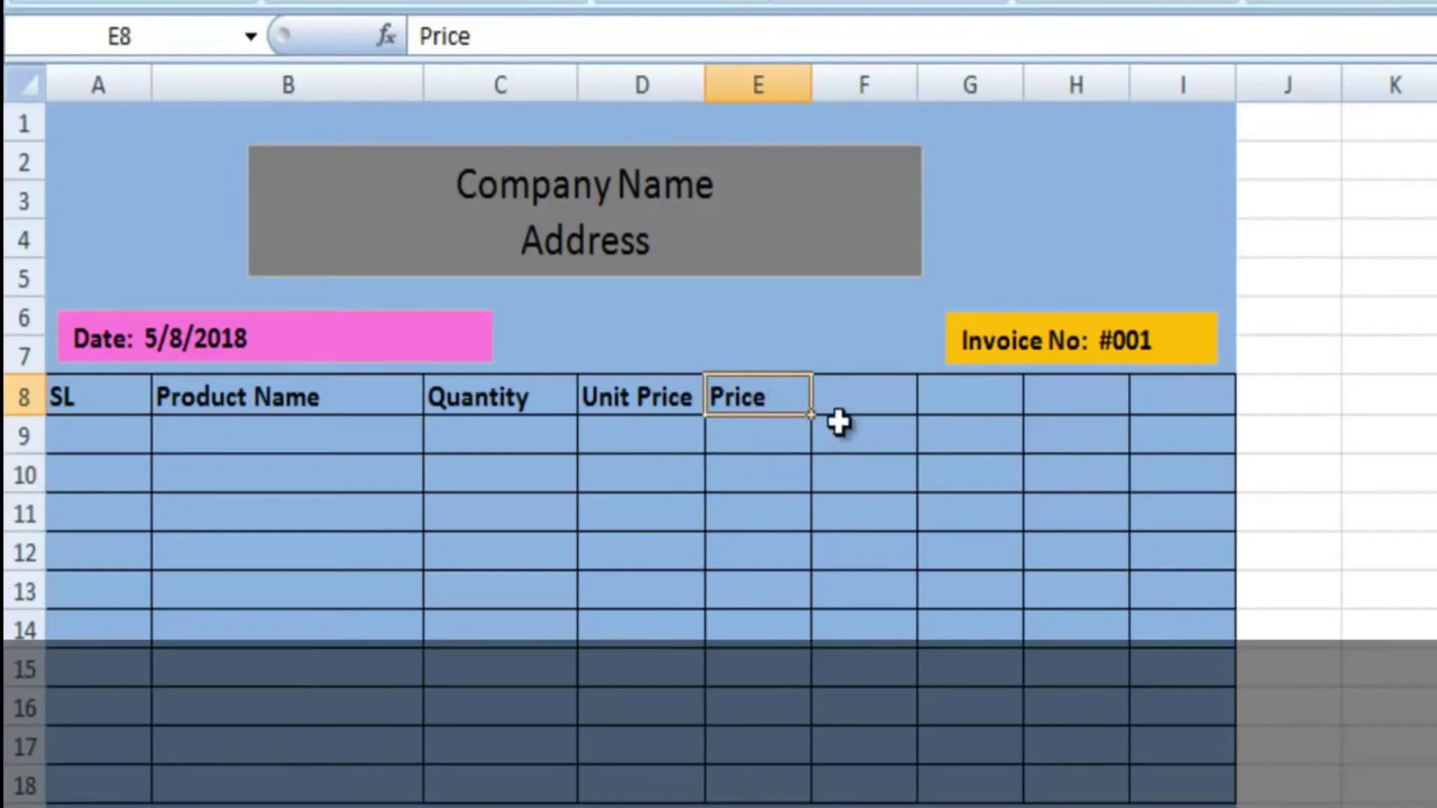
# Enter the header Remarks in cell F8 and widen column F slightly
pyautogui.click(888, 413)
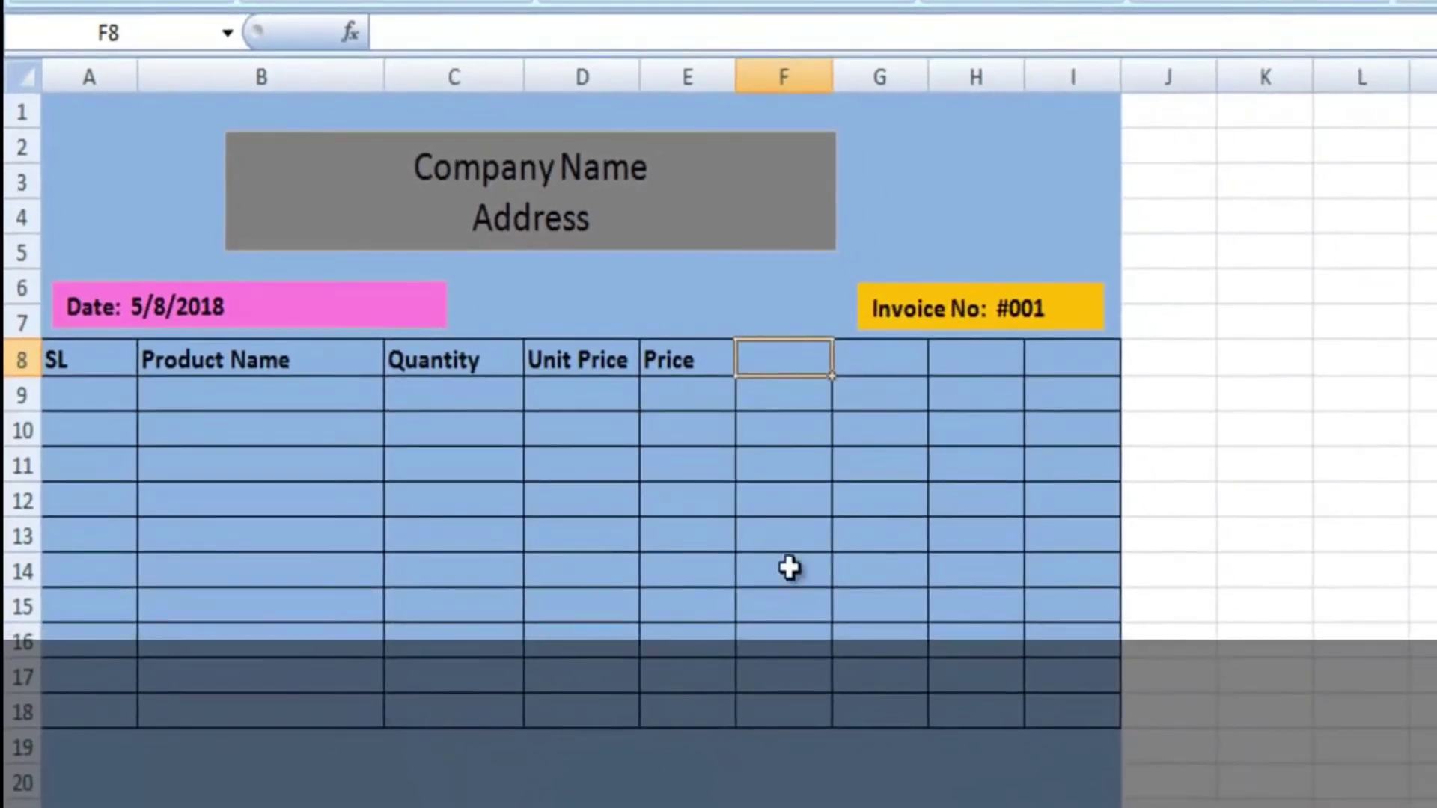
pyautogui.doubleClick(790, 365)
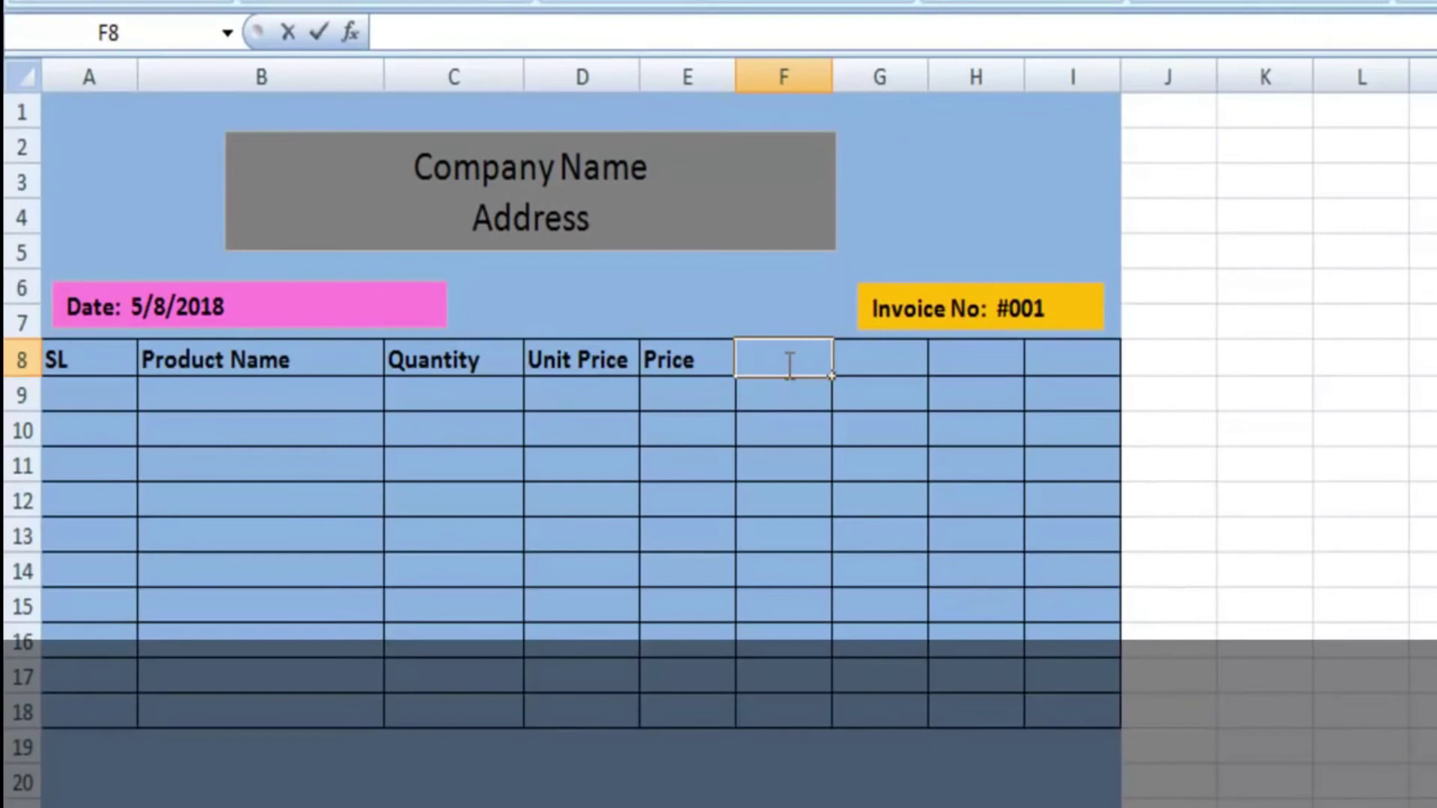
pyautogui.write('Remarks')
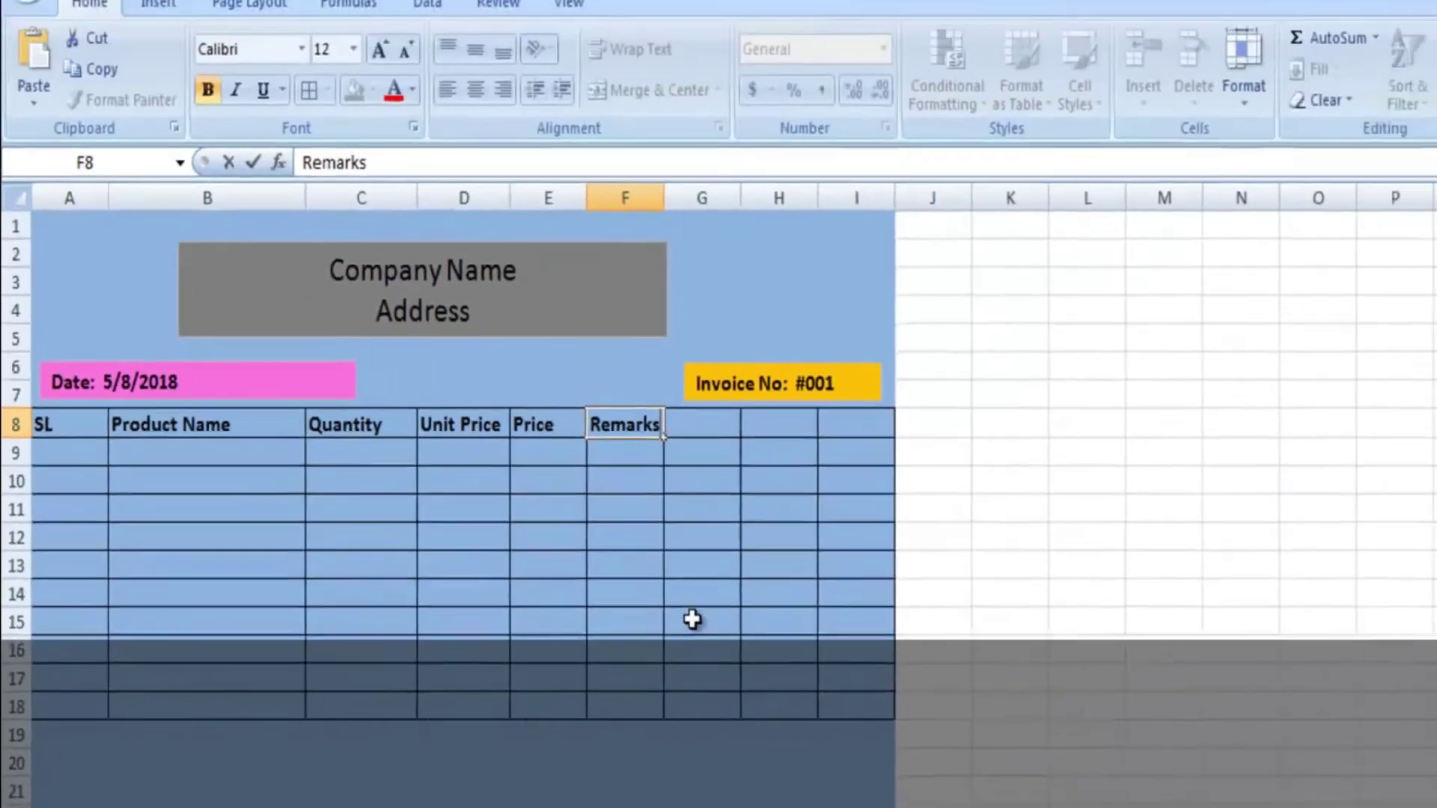
pyautogui.click(880, 607)
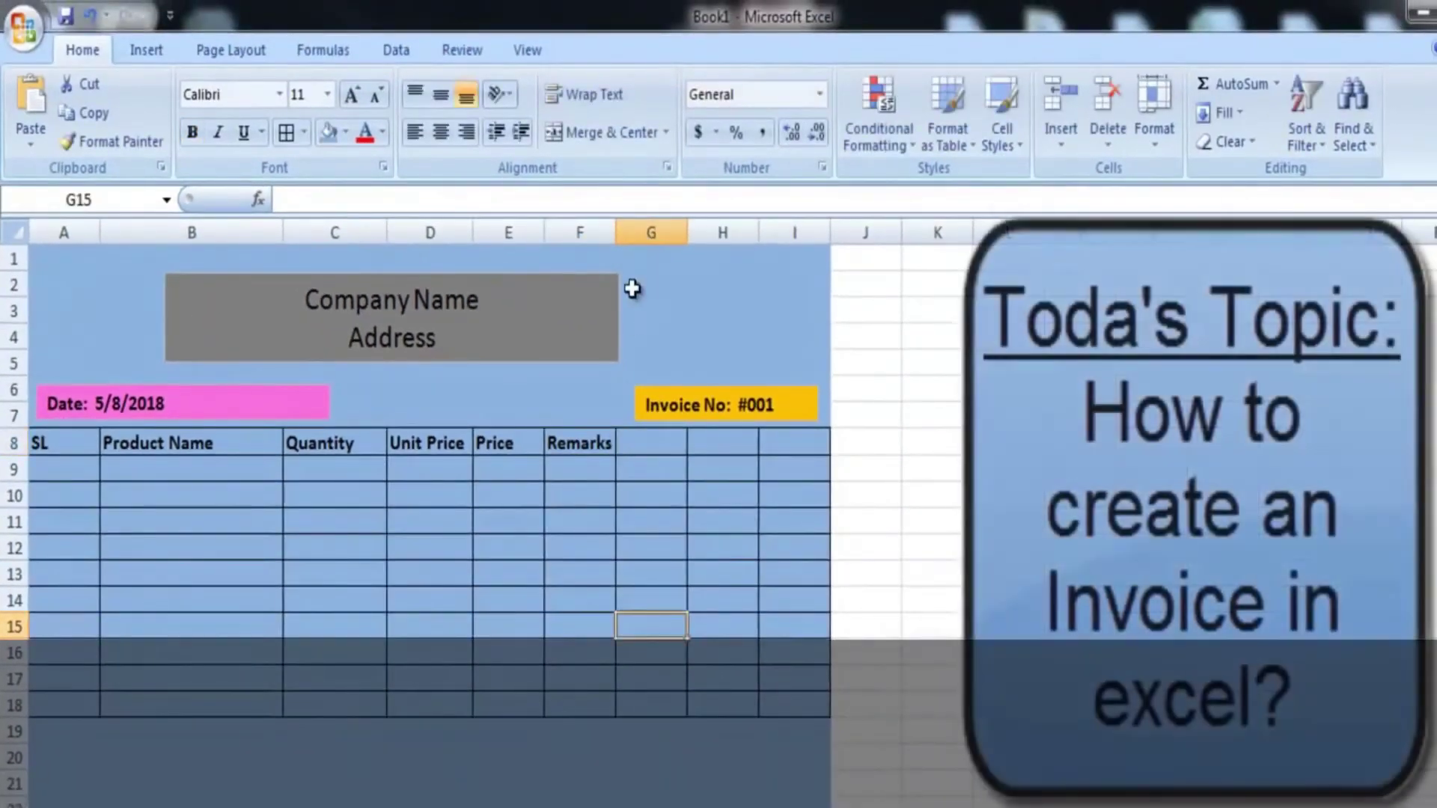
pyautogui.moveTo(615, 232); pyautogui.dragTo(634, 232)
# Remove all borders from the unused range G8:I18 beside the Remarks column
pyautogui.moveTo(664, 444); pyautogui.dragTo(820, 696)
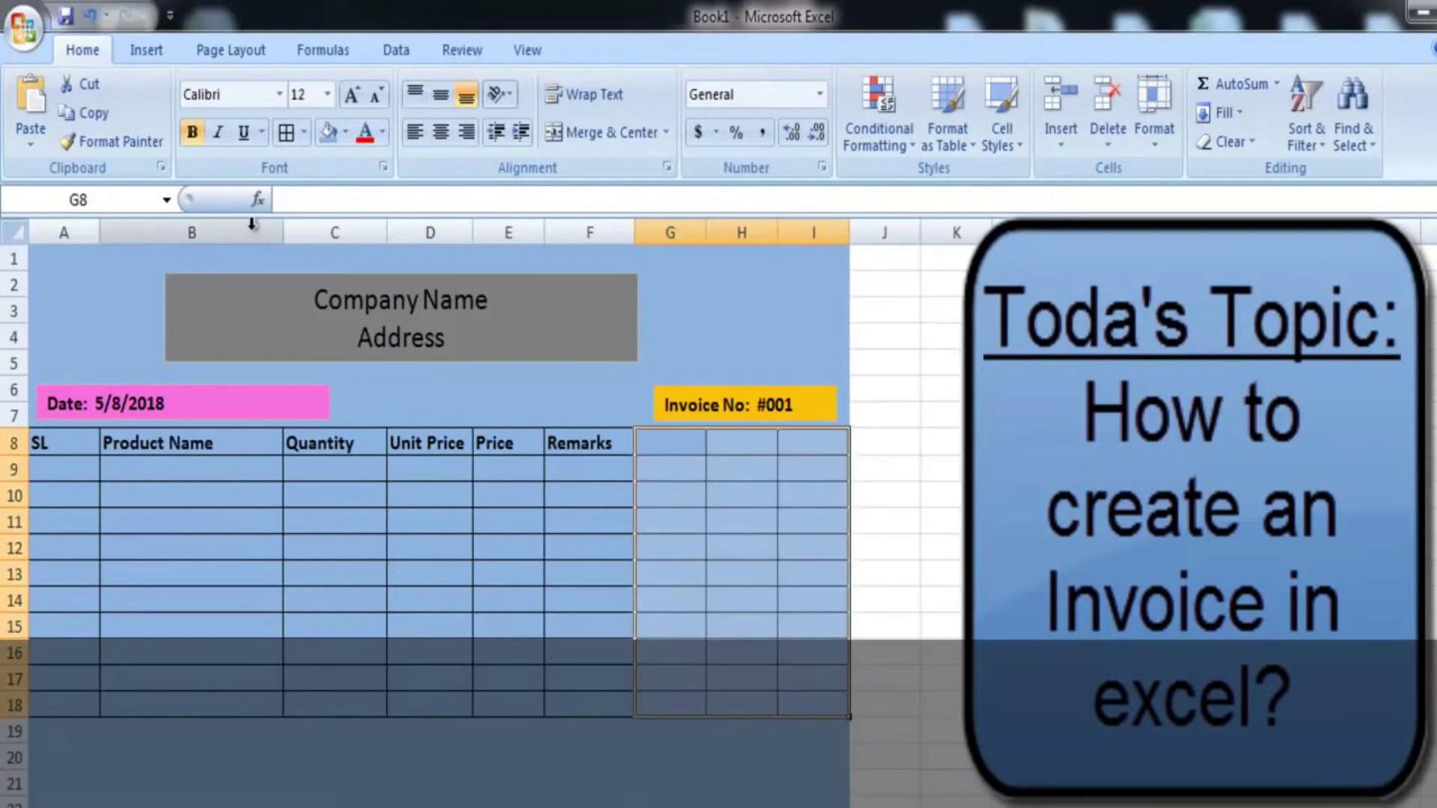
pyautogui.click(304, 133)
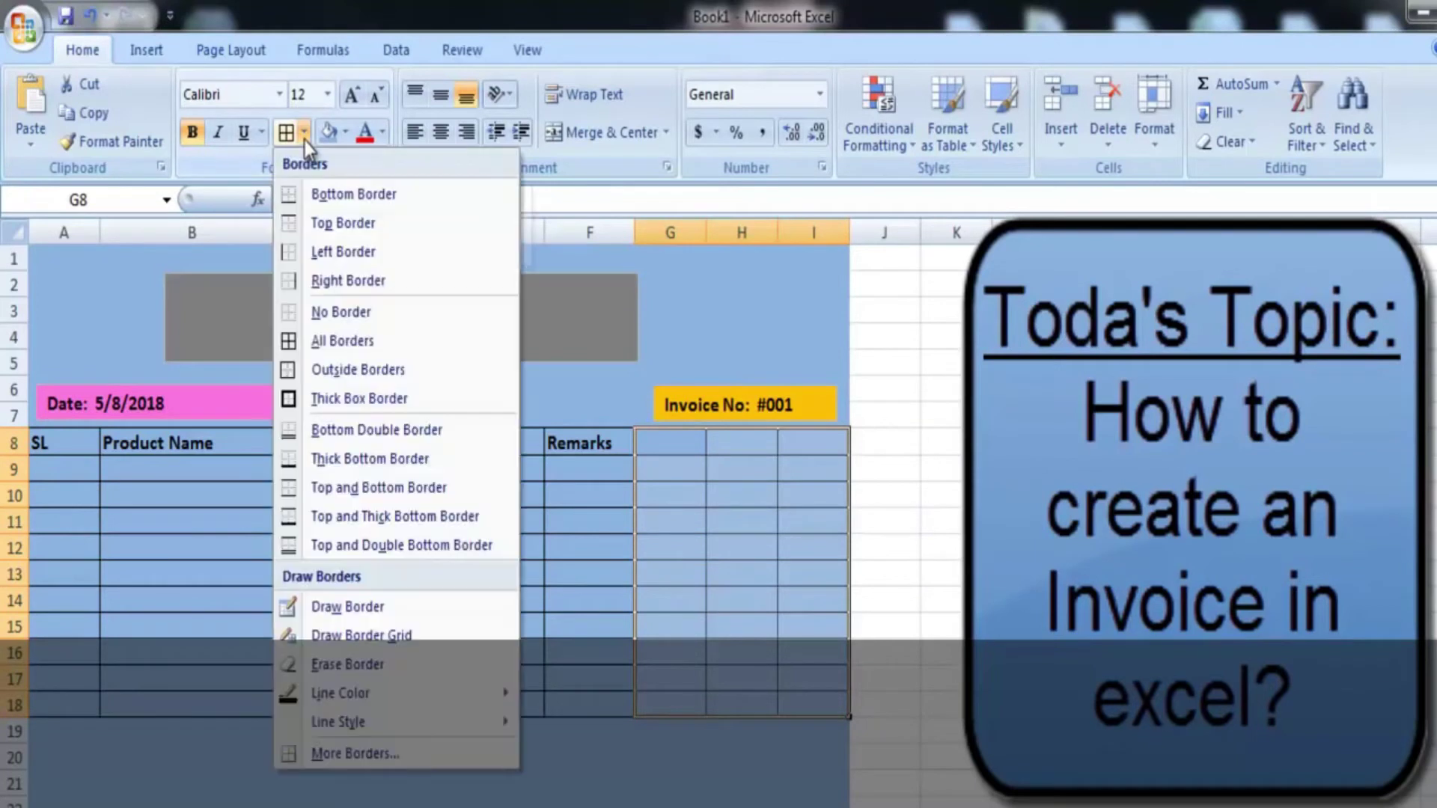
pyautogui.click(294, 311)
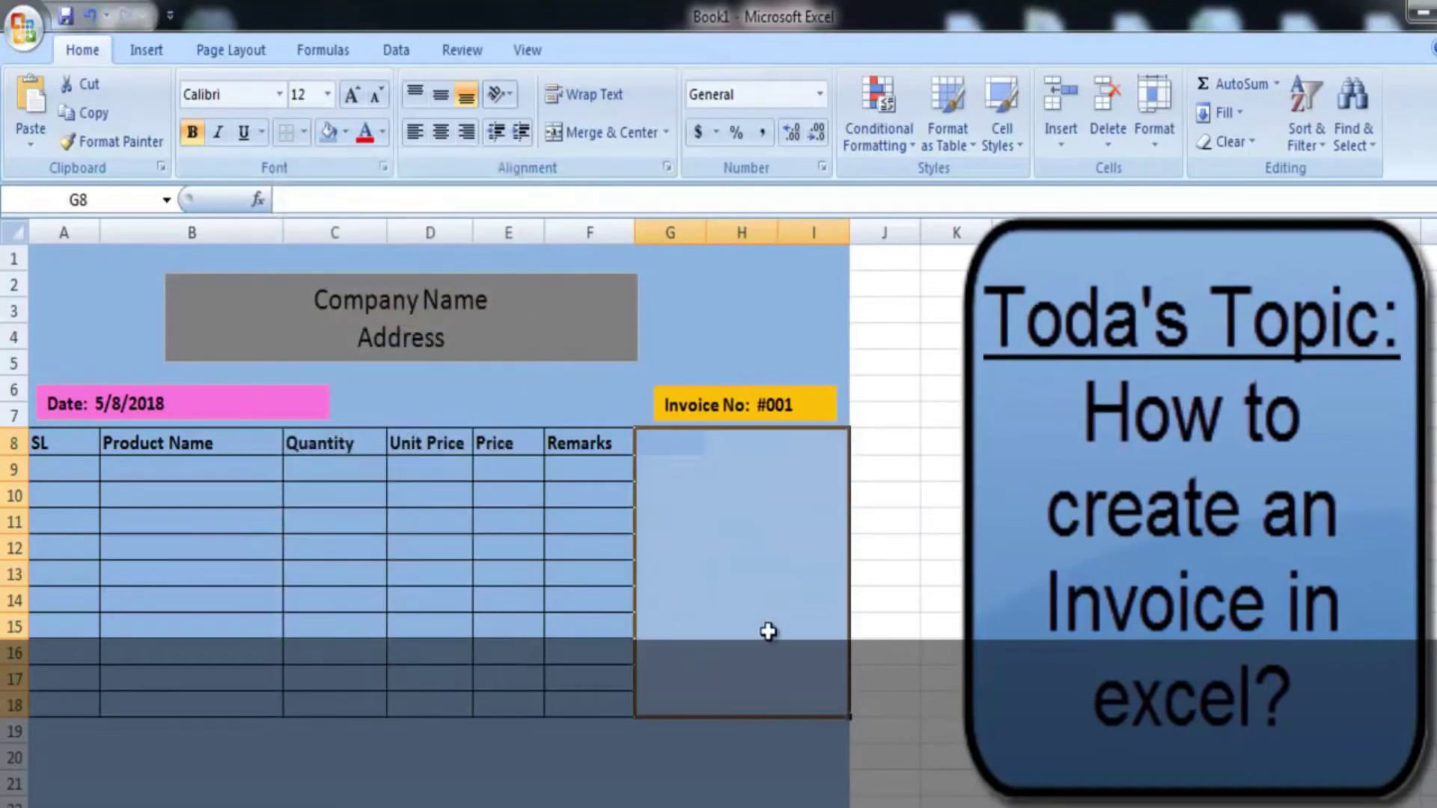
pyautogui.click(763, 629)
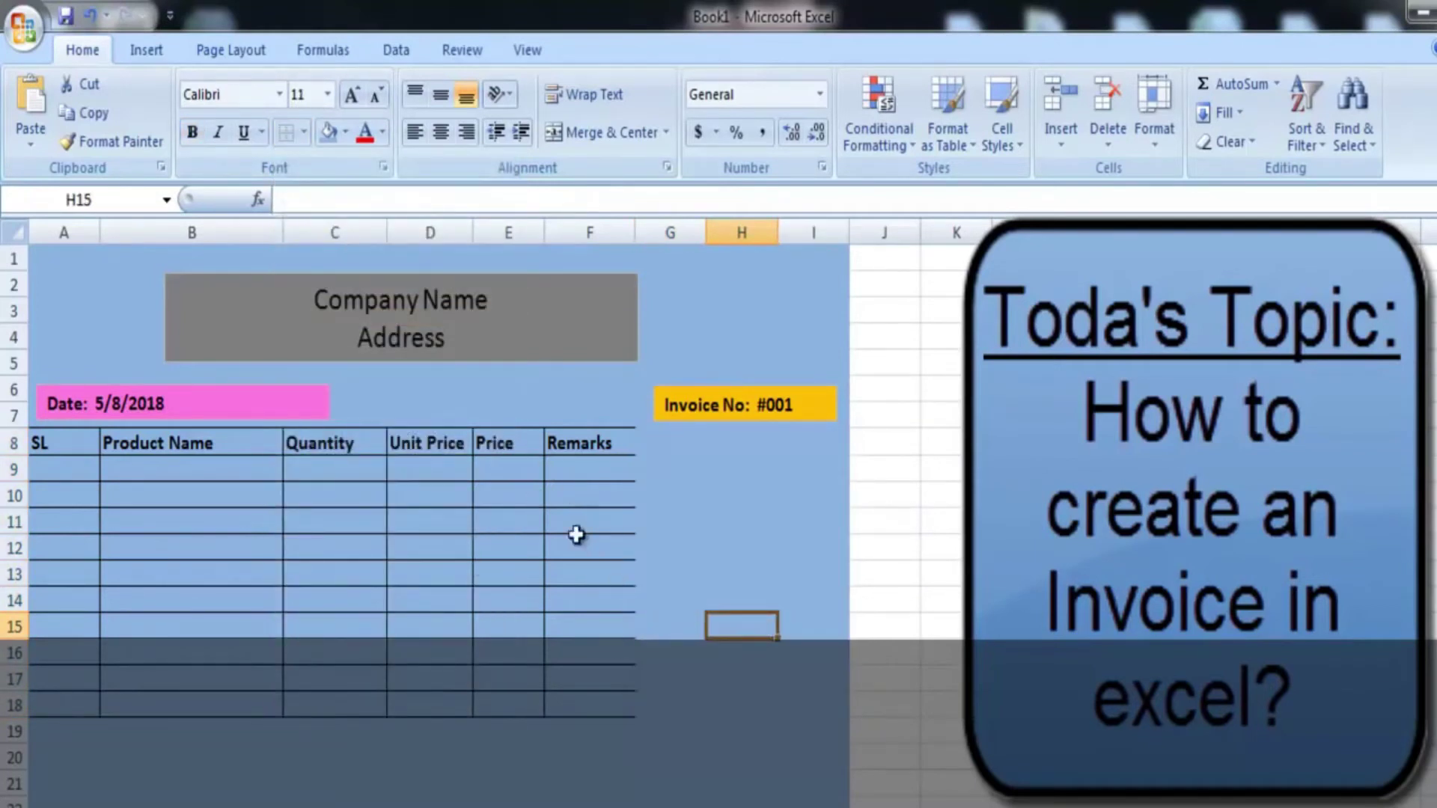
# Apply all borders to the Remarks column range F8:F18 to close the table's outer edge
pyautogui.moveTo(608, 448); pyautogui.dragTo(555, 717)
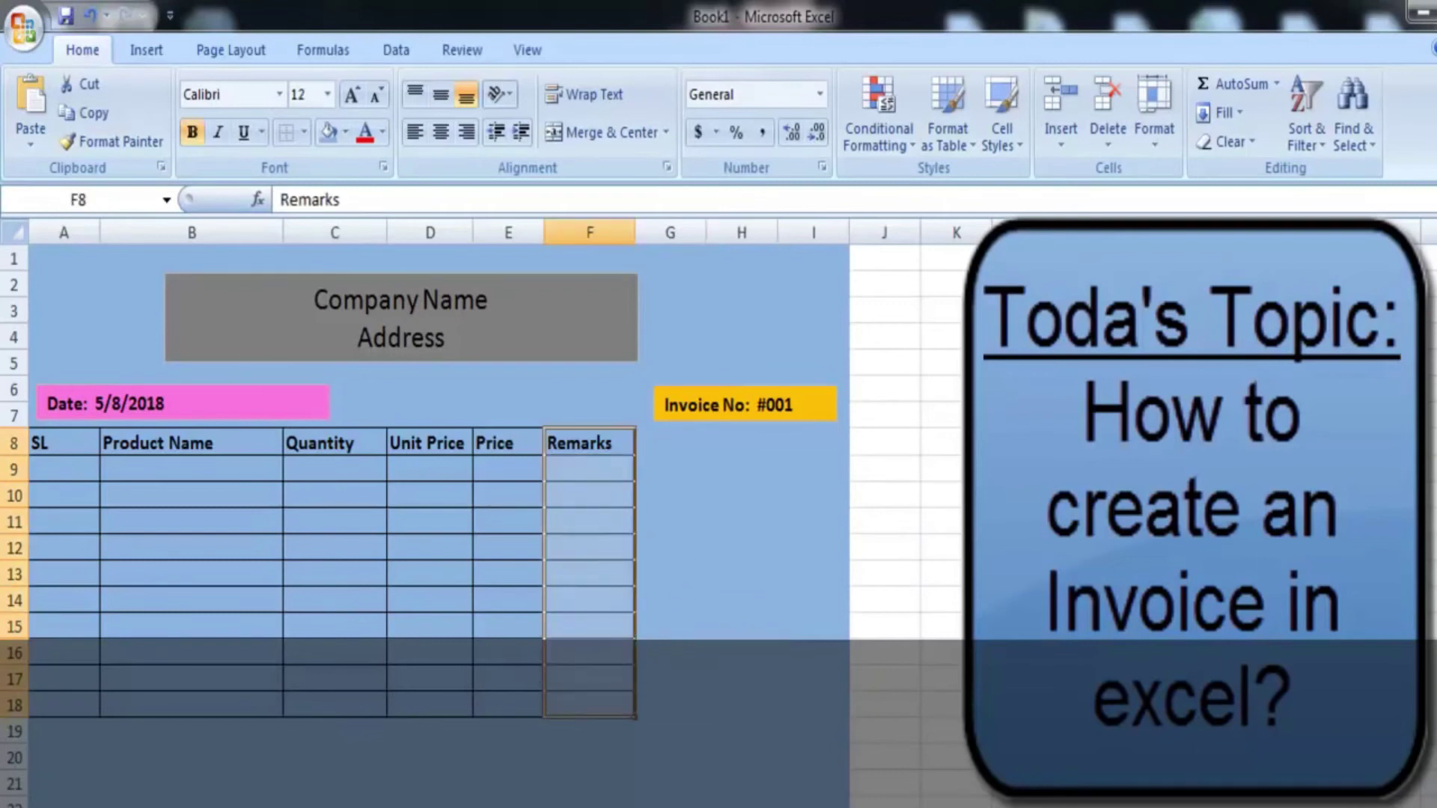
pyautogui.click(304, 134)
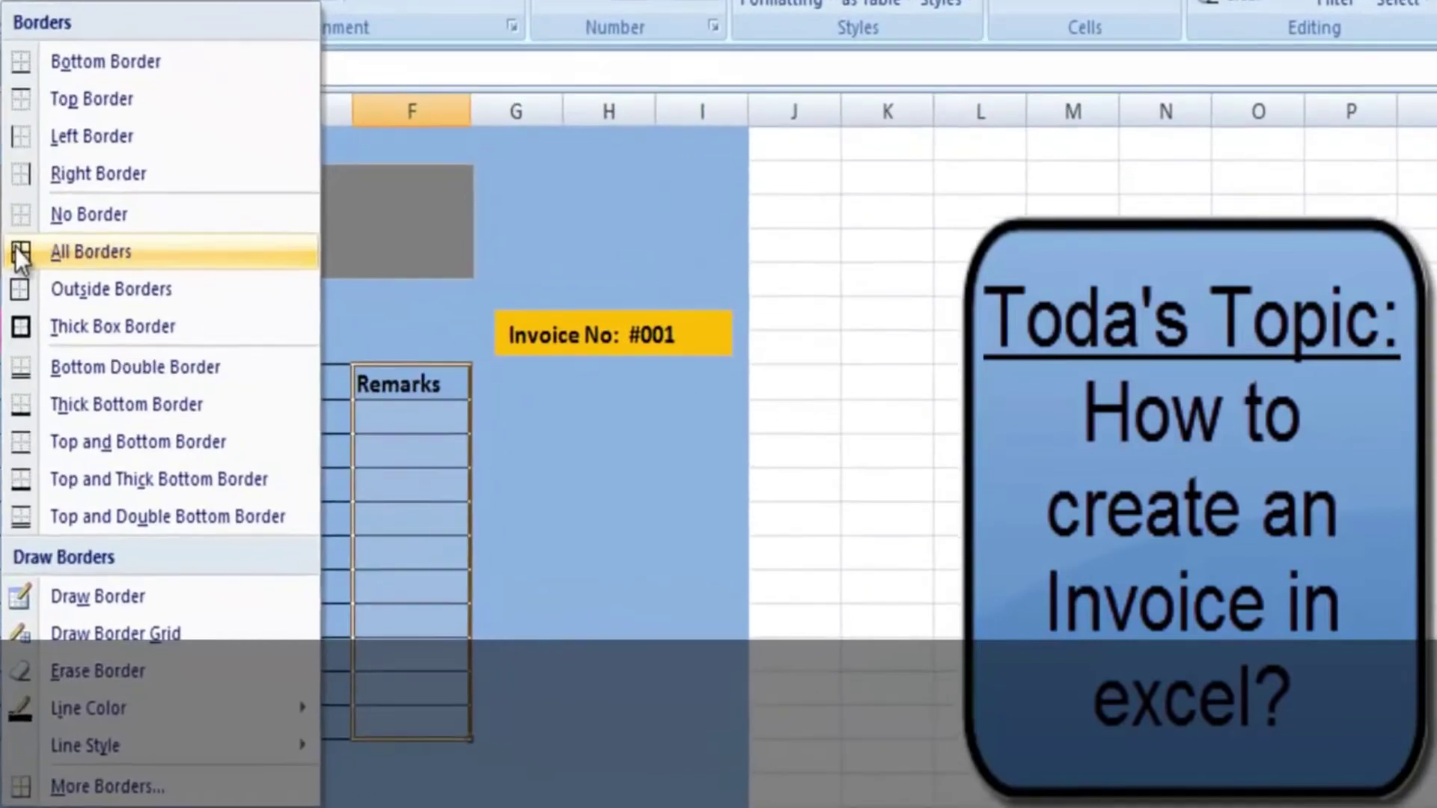
pyautogui.click(20, 257)
pyautogui.click(627, 626)
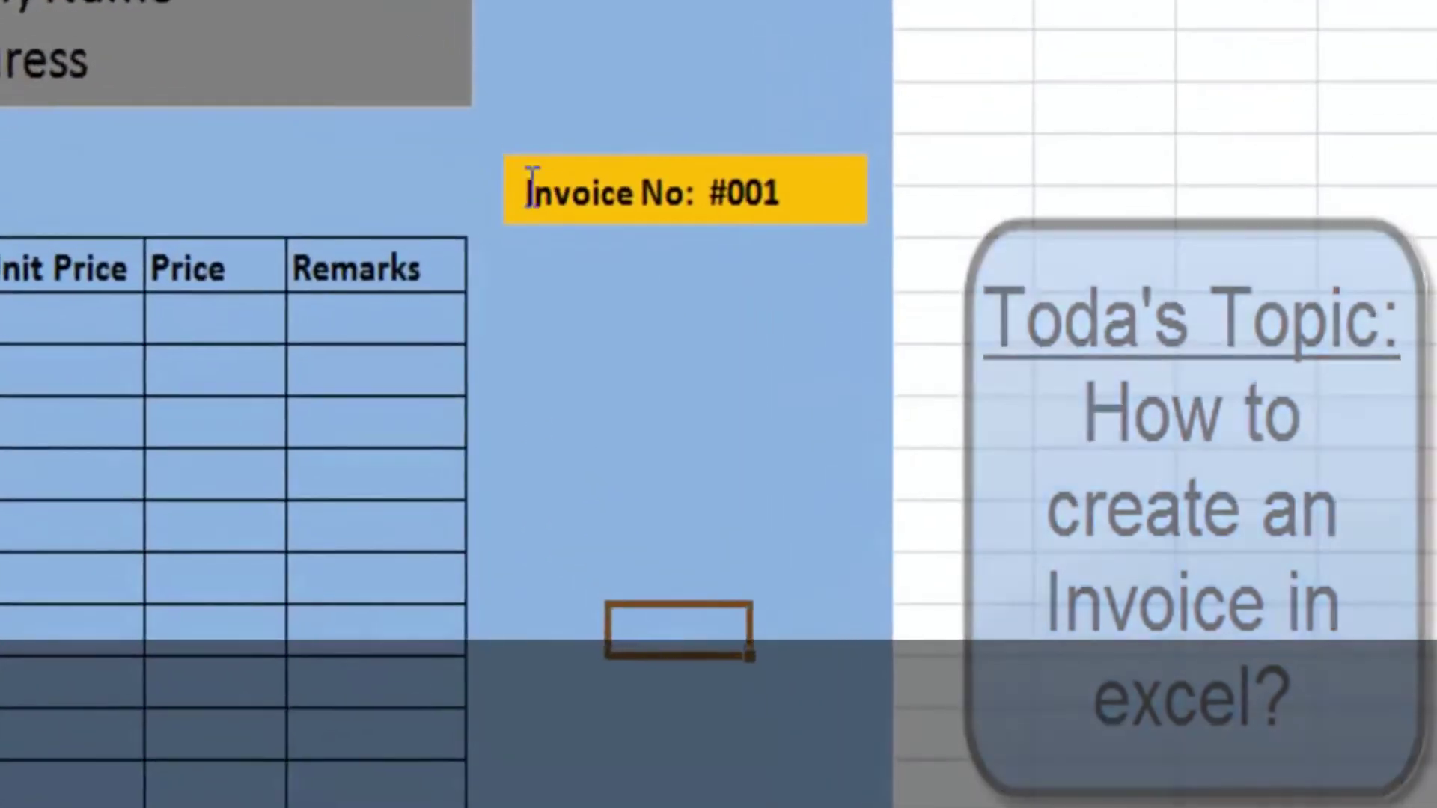
# Resize the Invoice No box so it spans columns E and F, ending at the table's outer edge with its text on one line
pyautogui.click(511, 332)
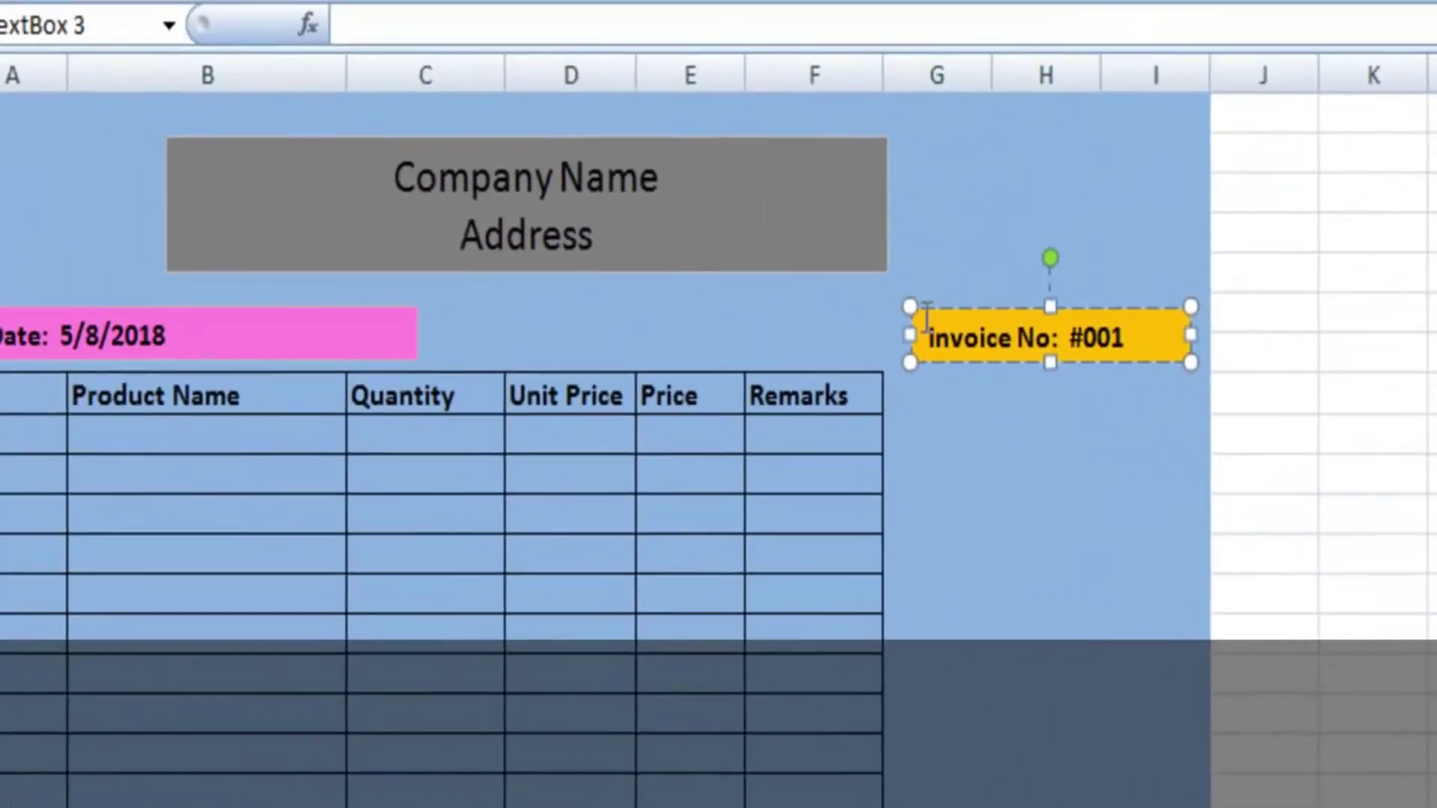
pyautogui.moveTo(904, 333); pyautogui.dragTo(705, 325)
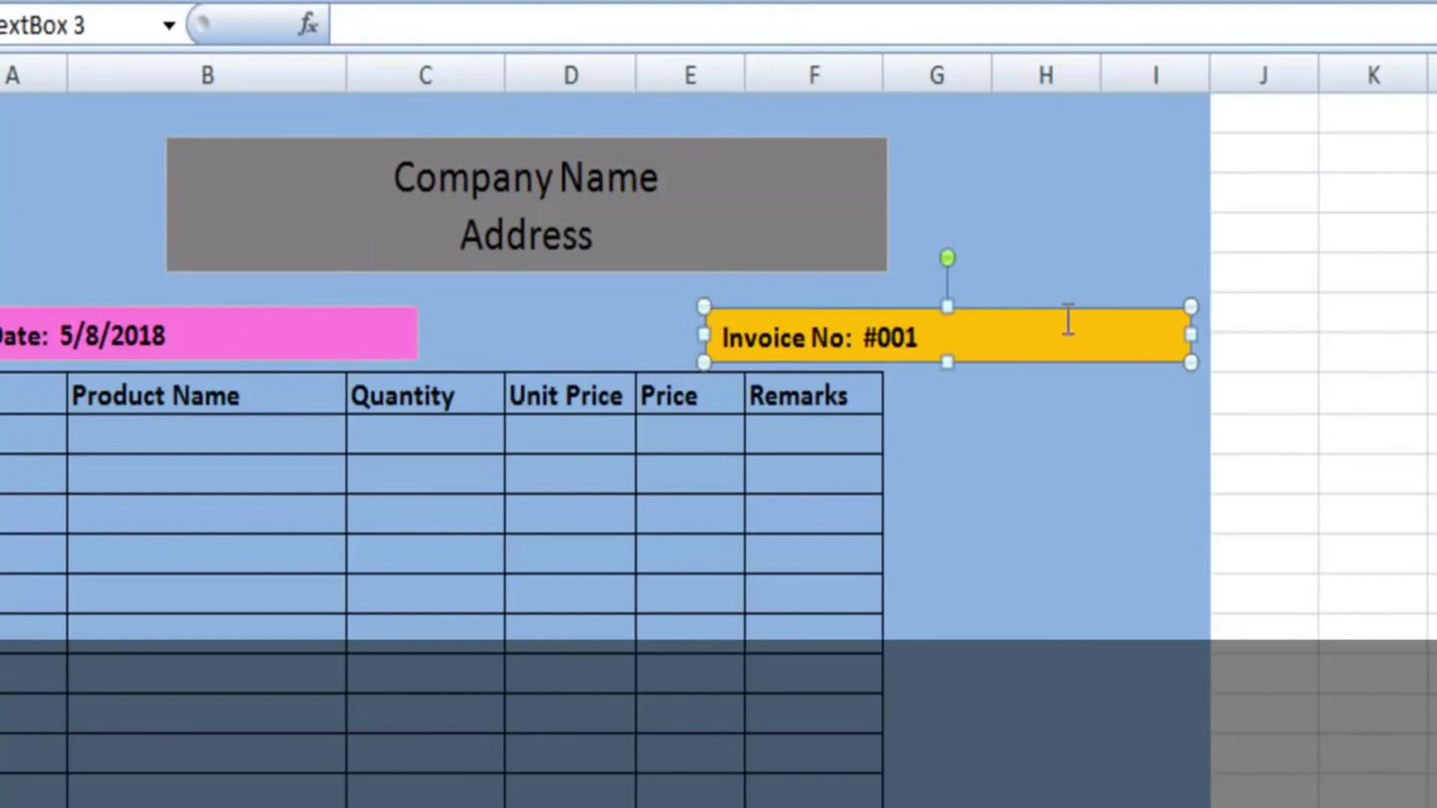
pyautogui.moveTo(1186, 330); pyautogui.dragTo(881, 332)
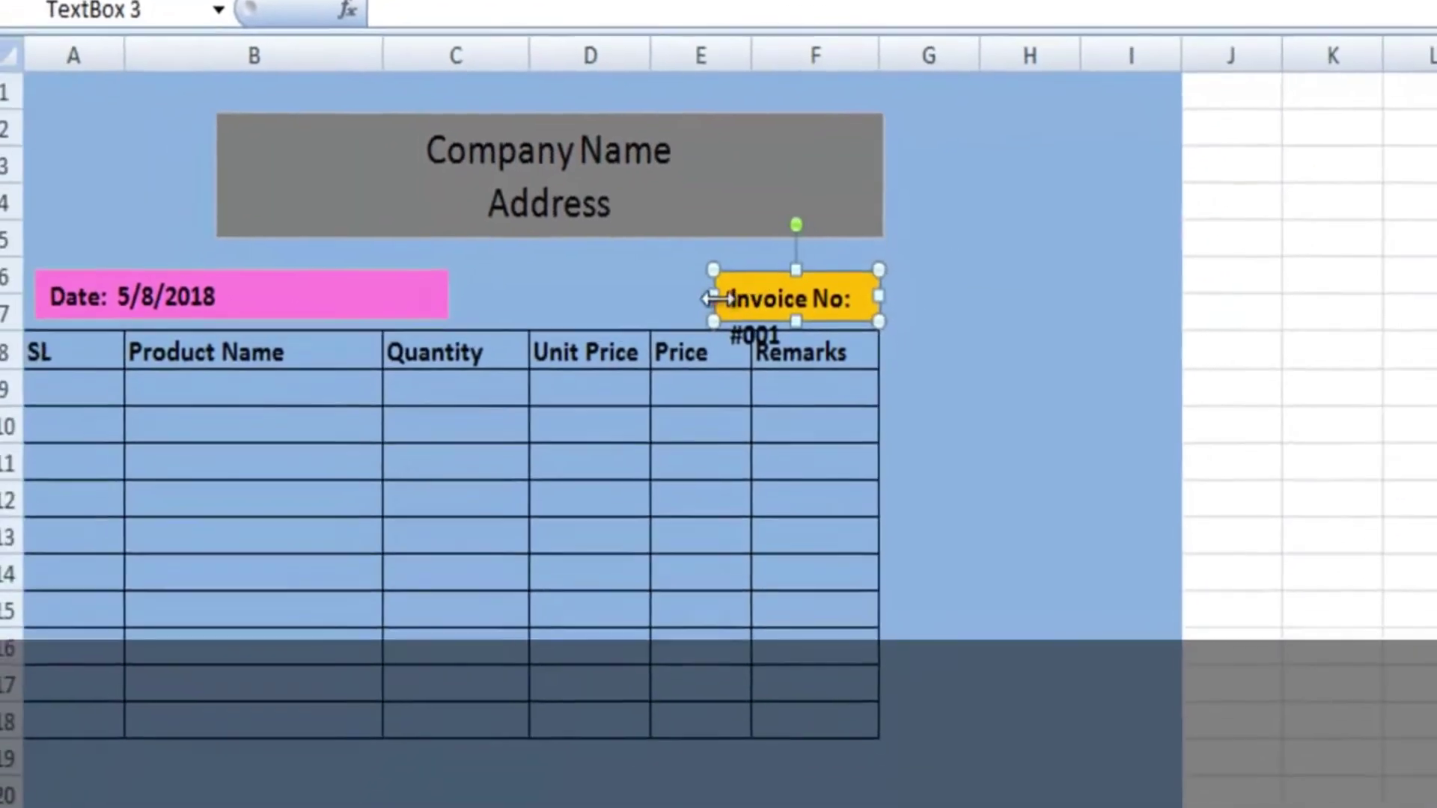
pyautogui.moveTo(703, 334); pyautogui.dragTo(687, 334)
pyautogui.moveTo(699, 285); pyautogui.dragTo(657, 280)
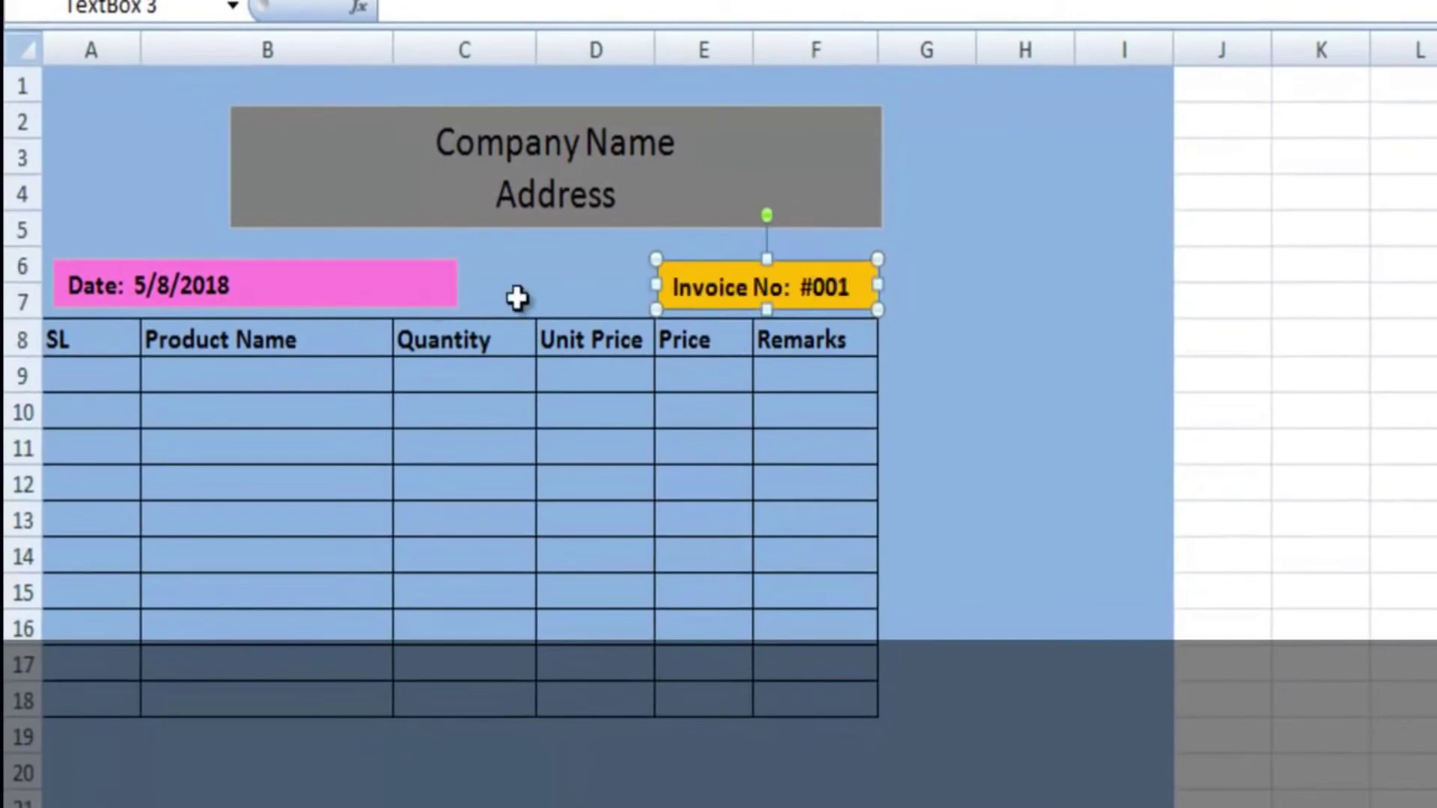
# Shorten the Date box so it ends just past its text, around the middle of column B
pyautogui.click(424, 289)
pyautogui.moveTo(456, 279); pyautogui.dragTo(269, 277)
pyautogui.click(344, 271)
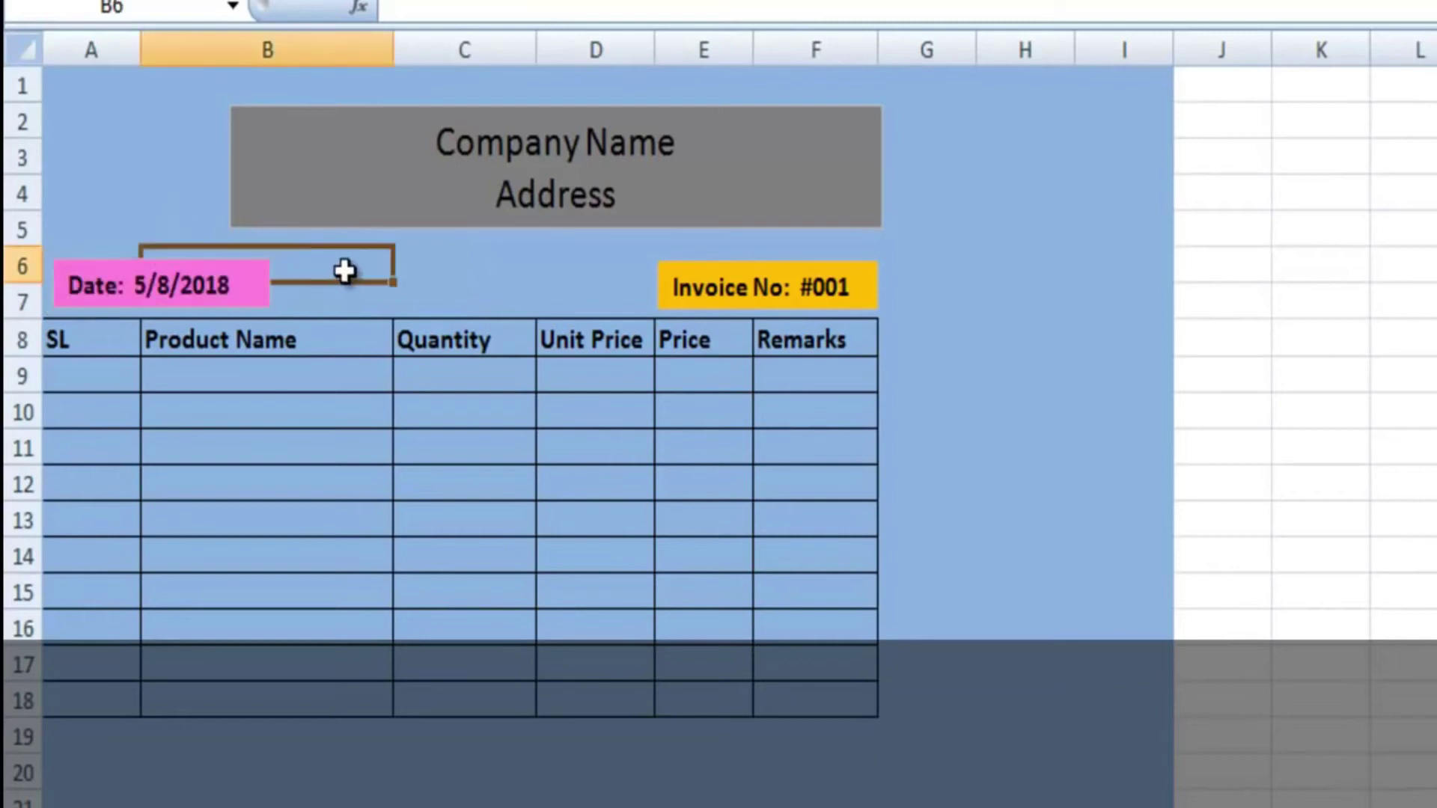
pyautogui.click(498, 271)
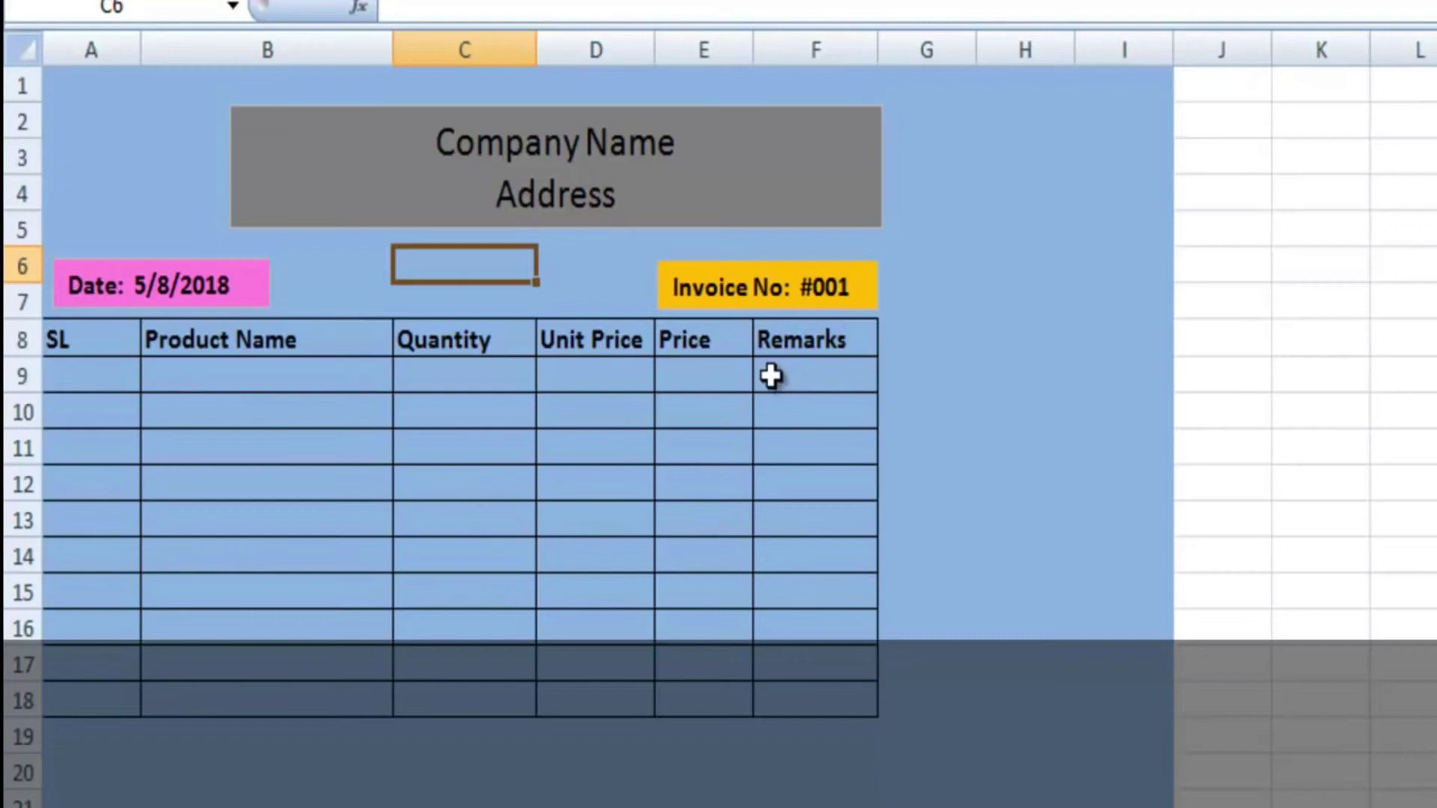
# Collapse columns H and I and narrow column G so the blue background ends just past the Remarks column
pyautogui.click(1051, 404)
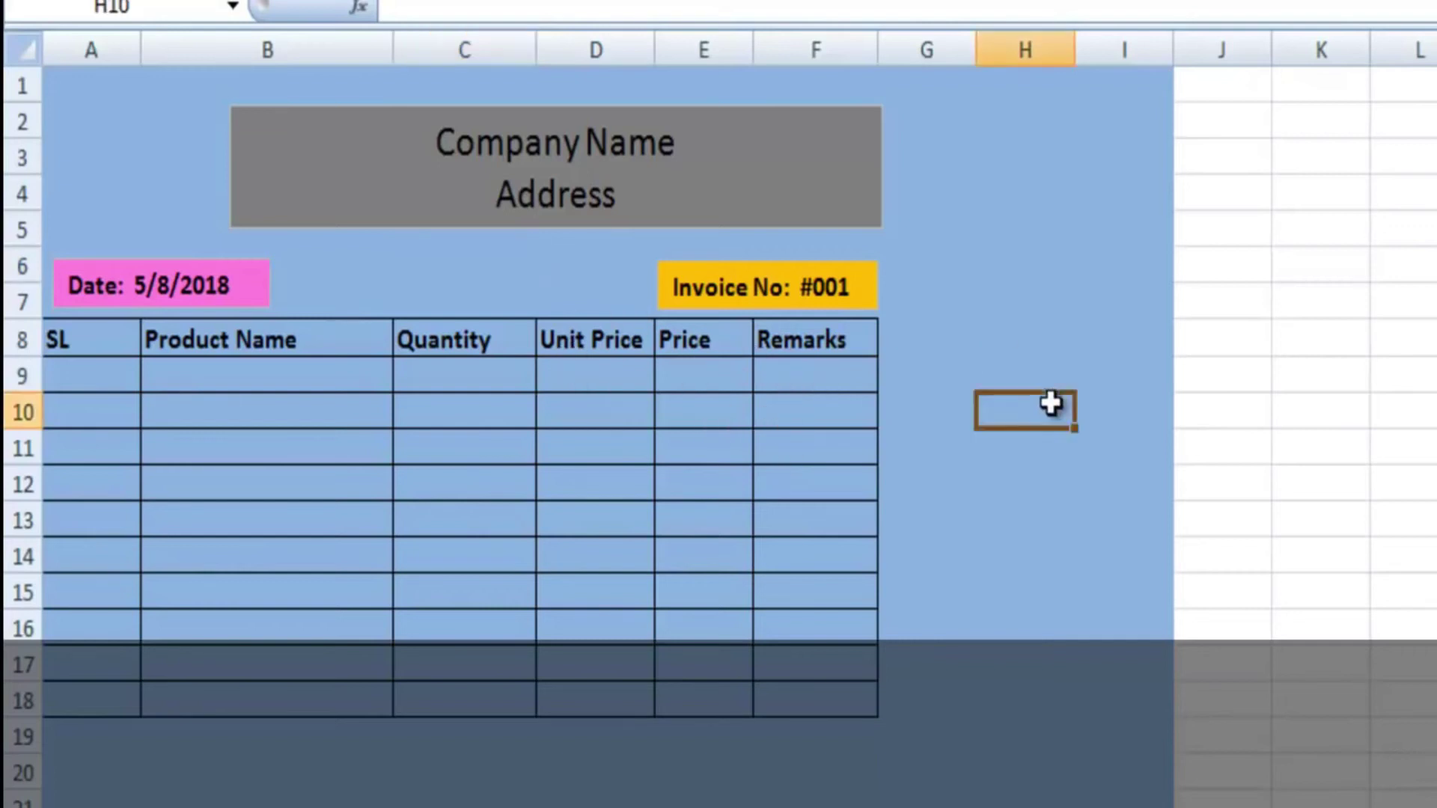
pyautogui.click(1156, 266)
pyautogui.moveTo(1173, 50)
pyautogui.mouseDown()
pyautogui.moveTo(1100, 48)
pyautogui.moveTo(893, 88)
pyautogui.moveTo(932, 88)
pyautogui.mouseUp()
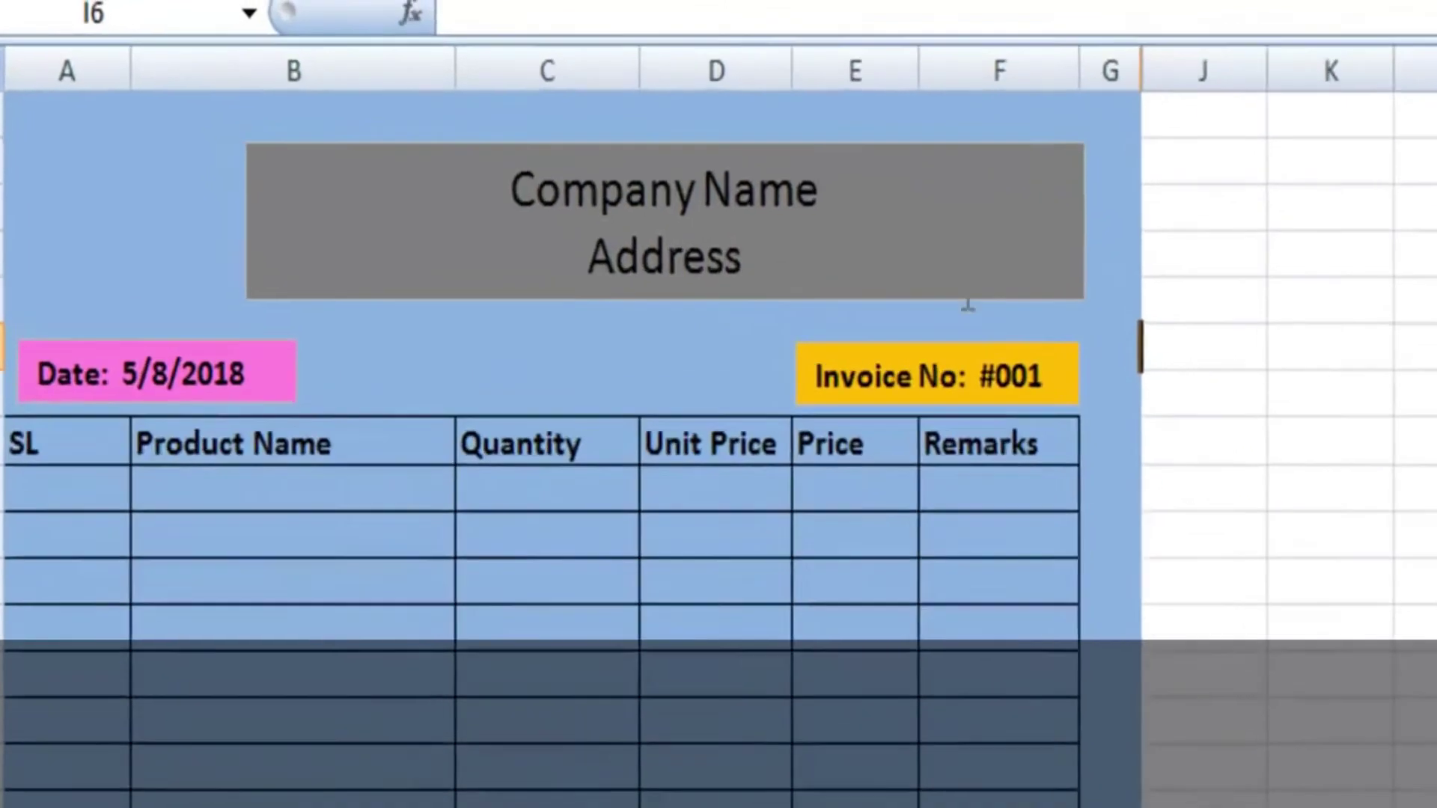
# Resize the company heading box to run from the start of column B to near the end of column E
pyautogui.click(533, 187)
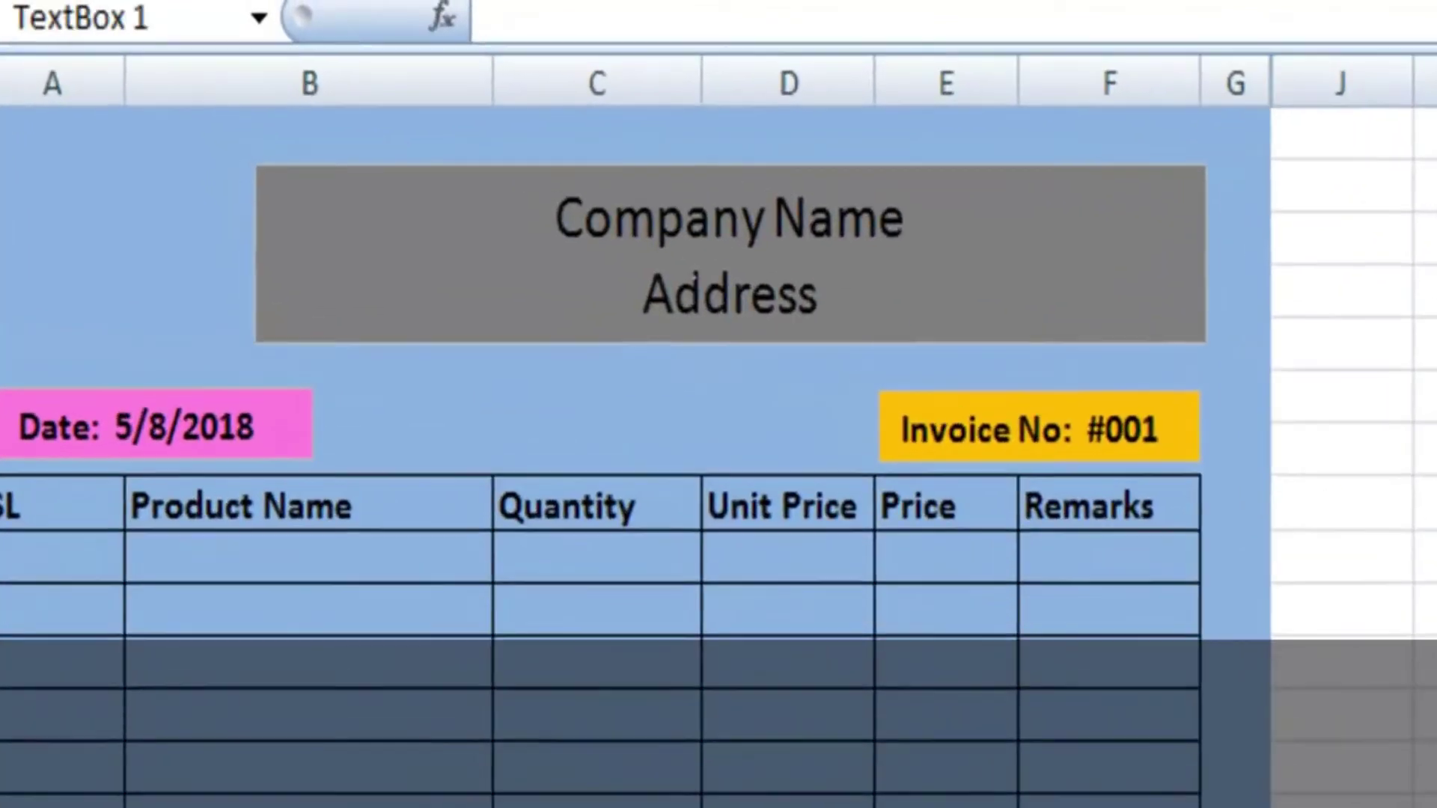
pyautogui.moveTo(242, 244); pyautogui.dragTo(142, 241)
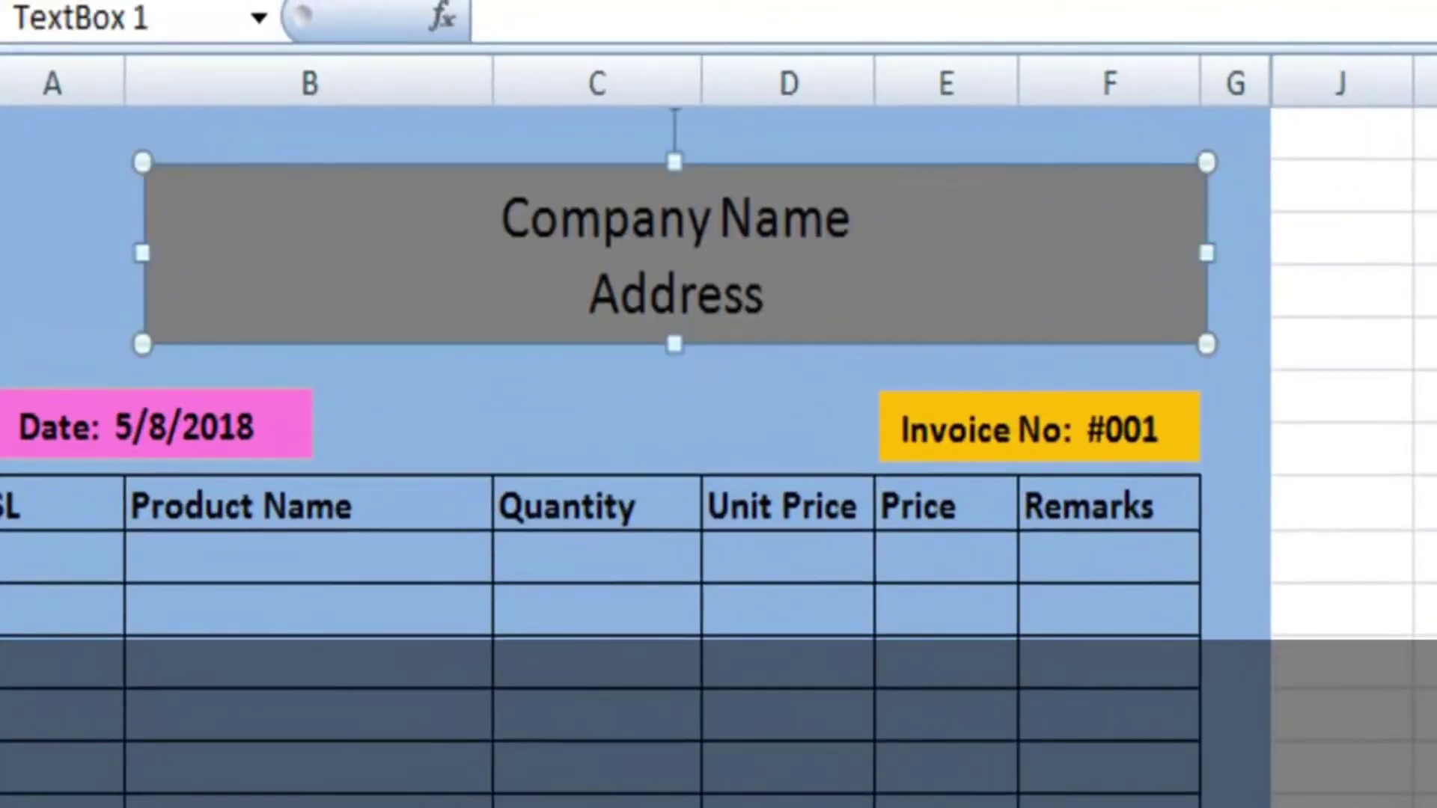
pyautogui.moveTo(1206, 254); pyautogui.dragTo(1004, 254)
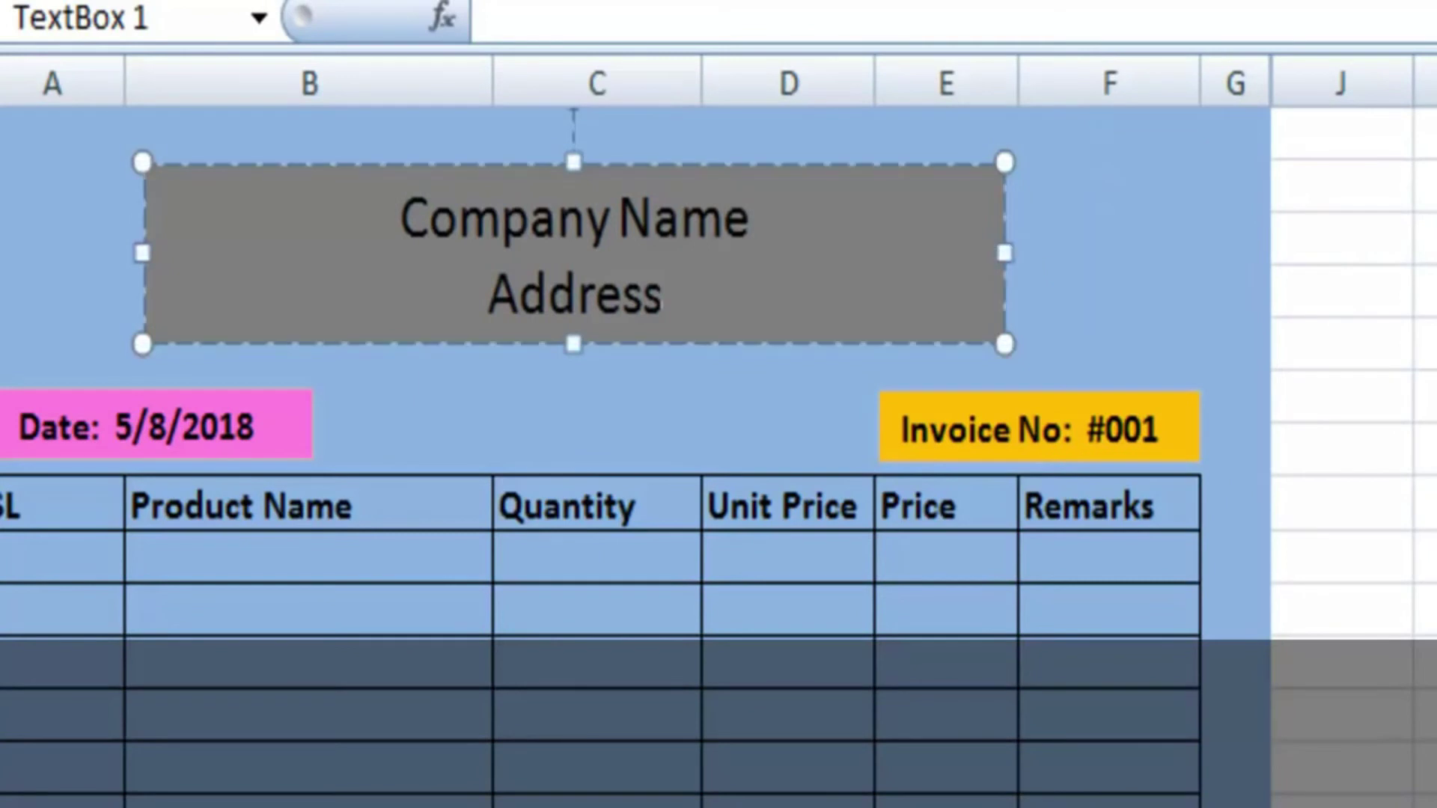
pyautogui.click(1129, 289)
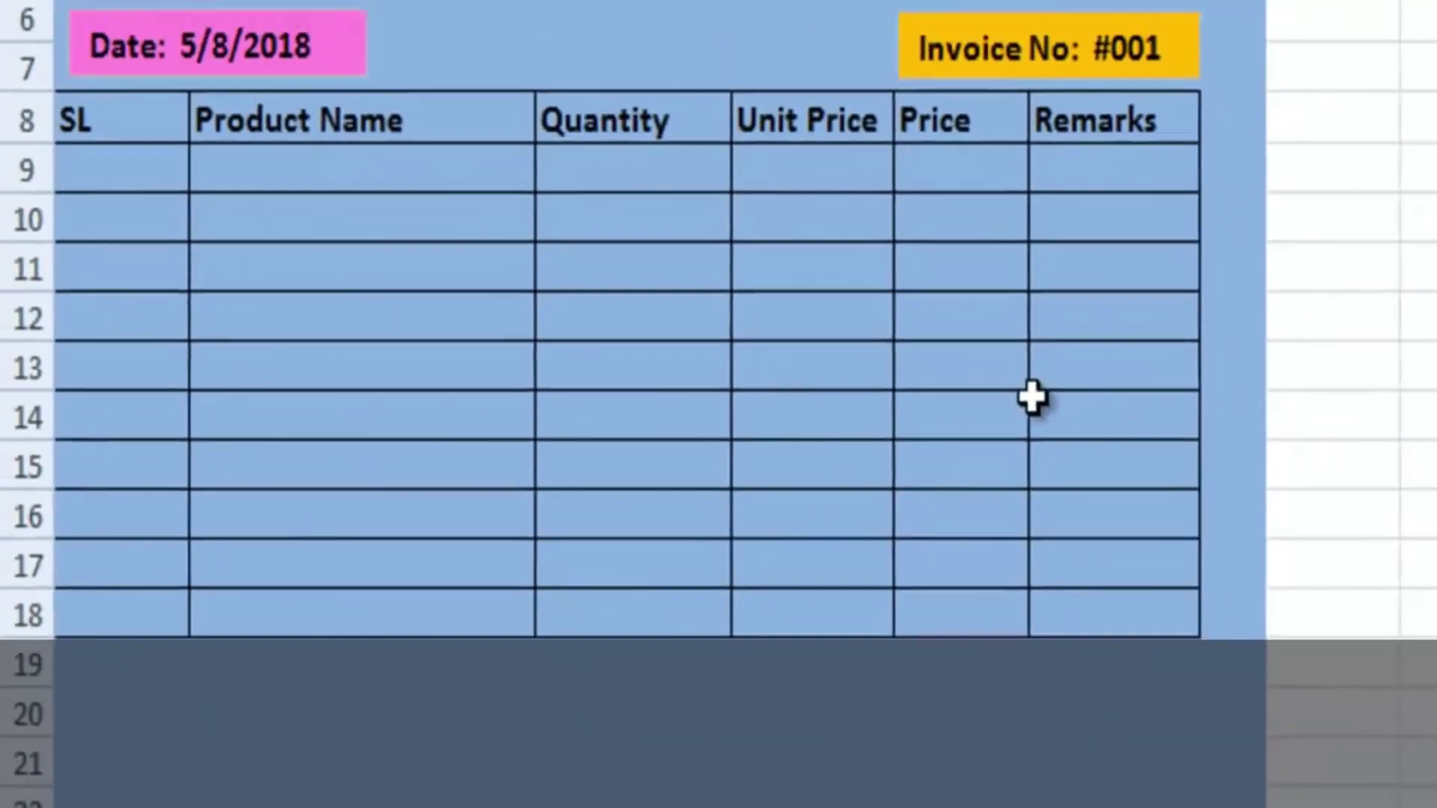
pyautogui.click(768, 704)
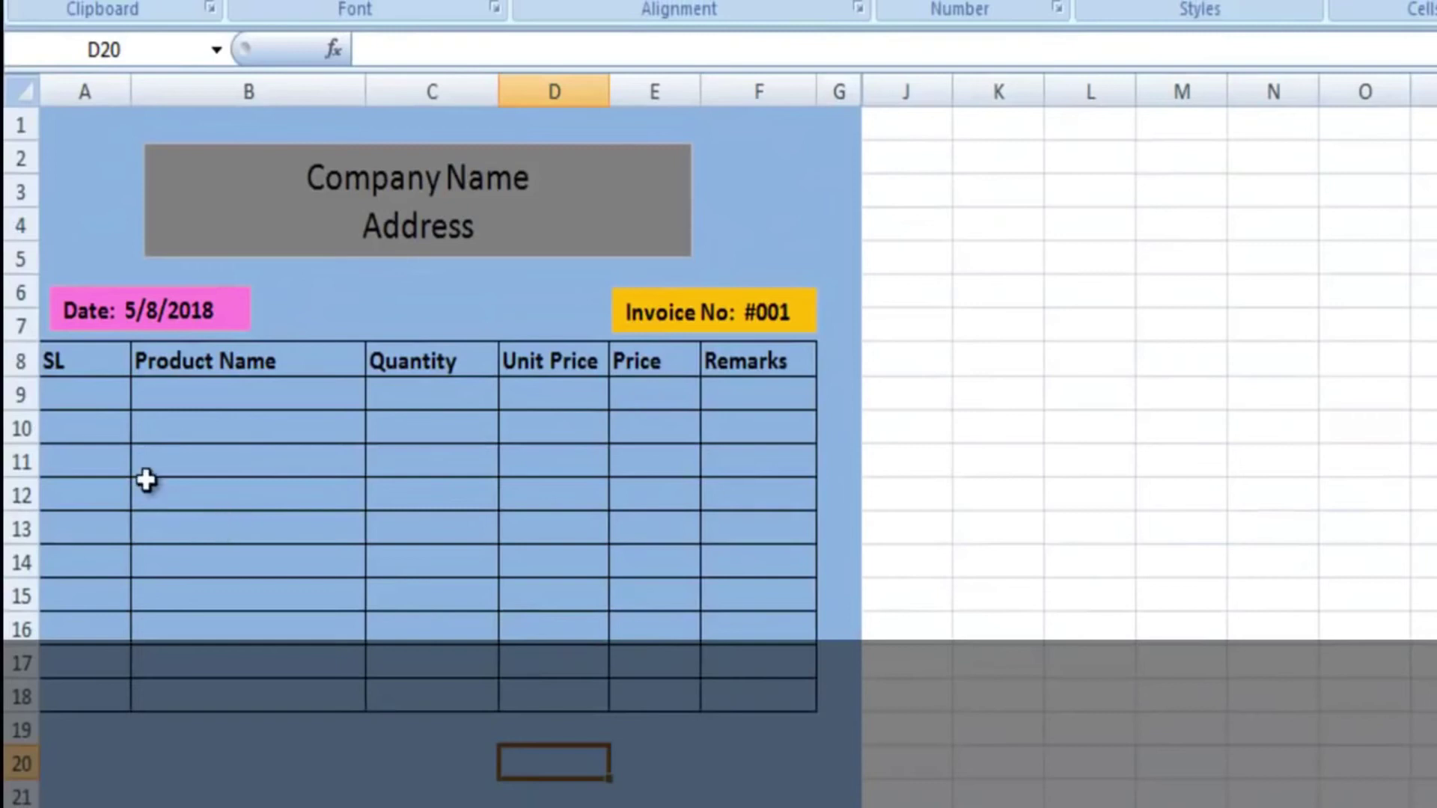
pyautogui.doubleClick(76, 403)
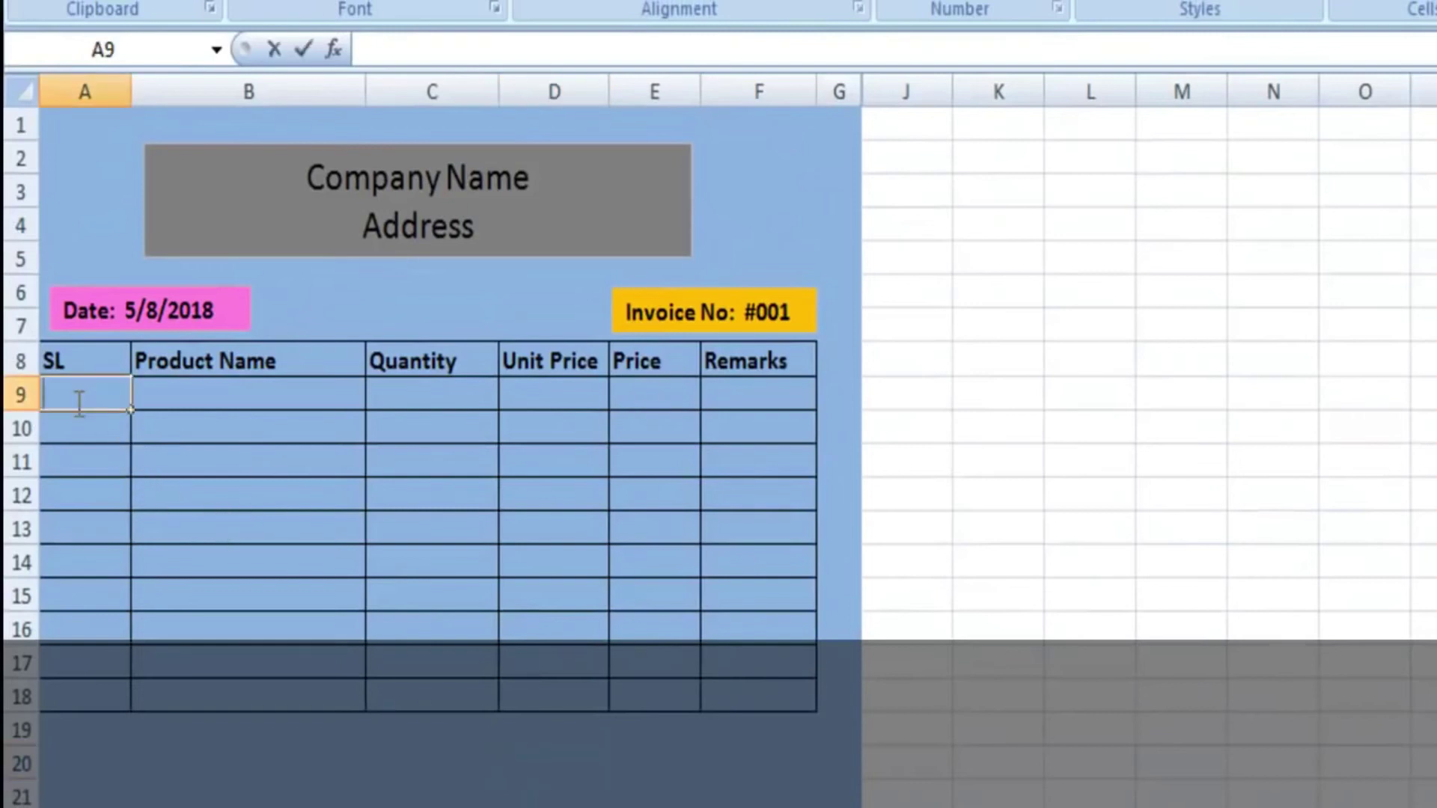
pyautogui.doubleClick(185, 398)
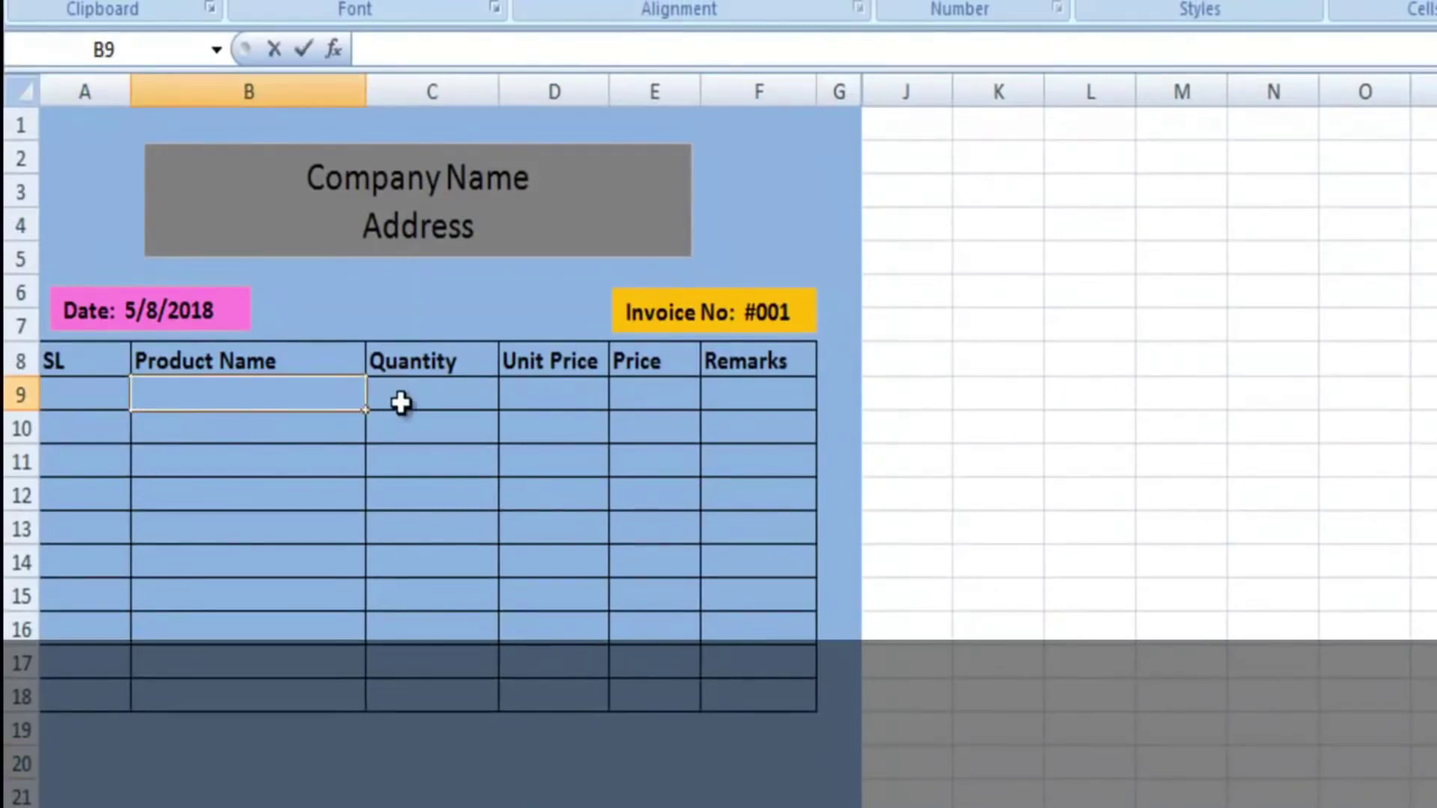
pyautogui.click(449, 395)
pyautogui.click(552, 395)
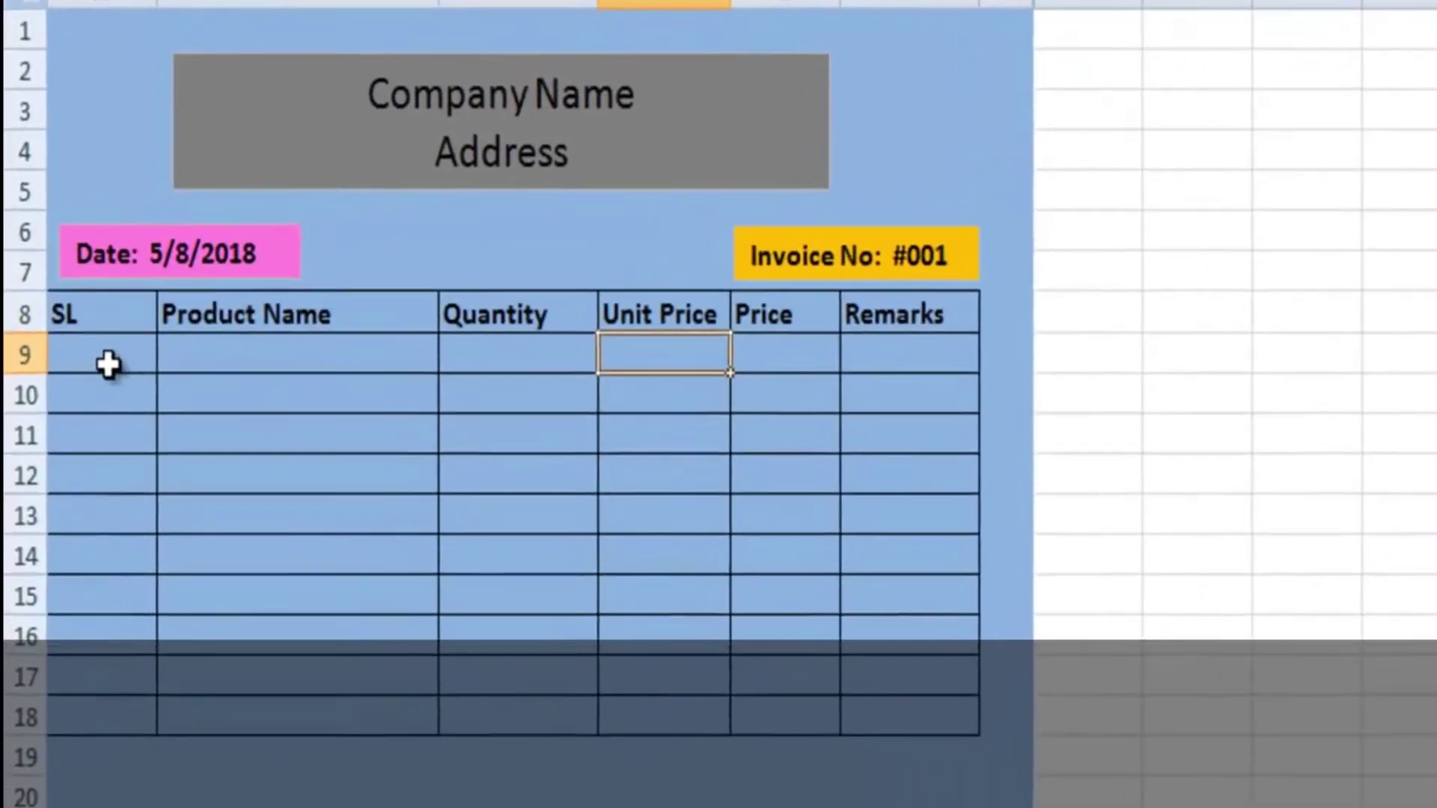
# Number the SL column from 1 to 10 in A9:A18 by entering the first values and filling the series down
pyautogui.click(109, 365)
pyautogui.write('1')
pyautogui.press('Return')
pyautogui.write('2')
pyautogui.press('Return')
pyautogui.write('3')
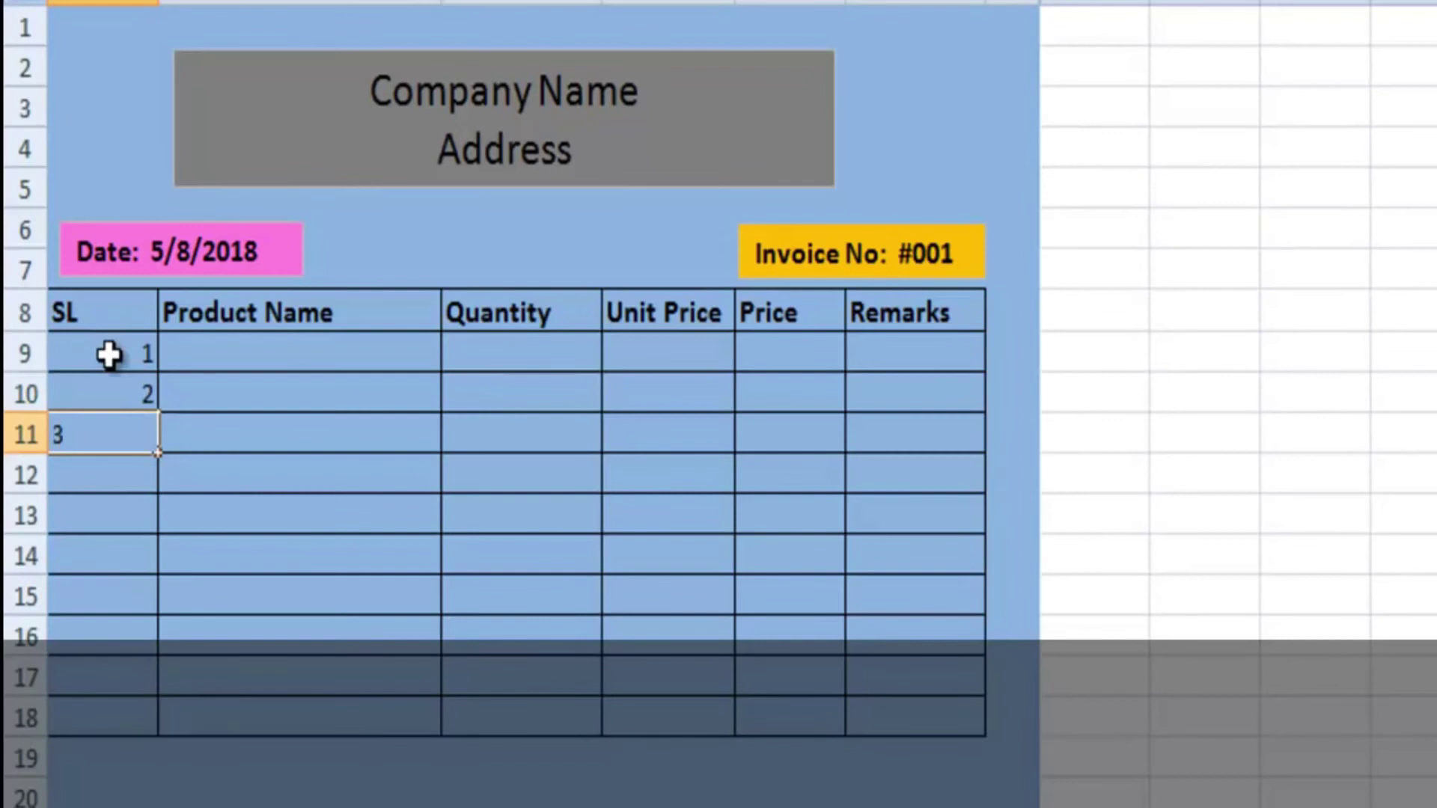
pyautogui.press('Up')
pyautogui.moveTo(121, 359); pyautogui.dragTo(142, 703)
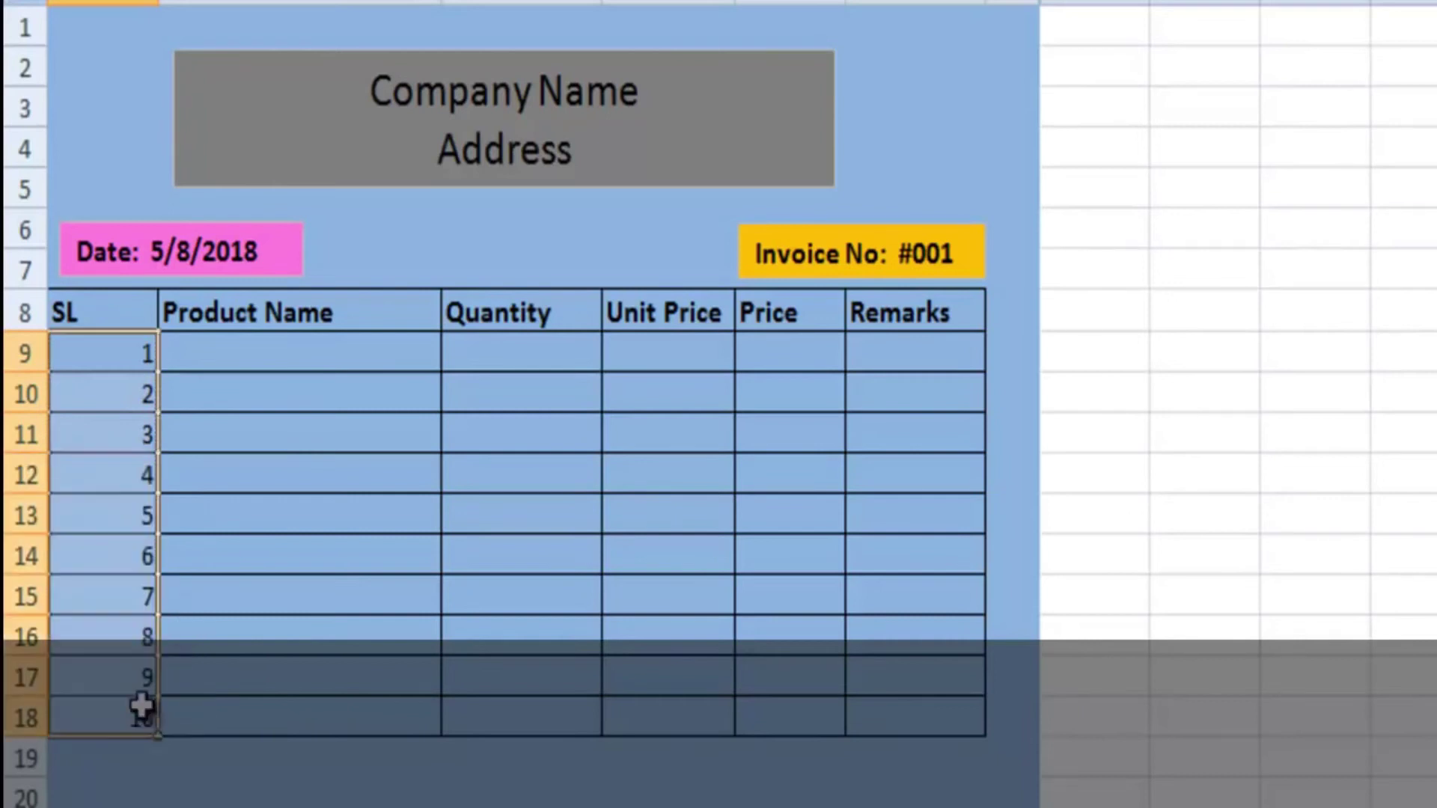
pyautogui.click(343, 599)
# Set the font size of the table body A9:F18 to 12
pyautogui.moveTo(125, 354); pyautogui.dragTo(888, 715)
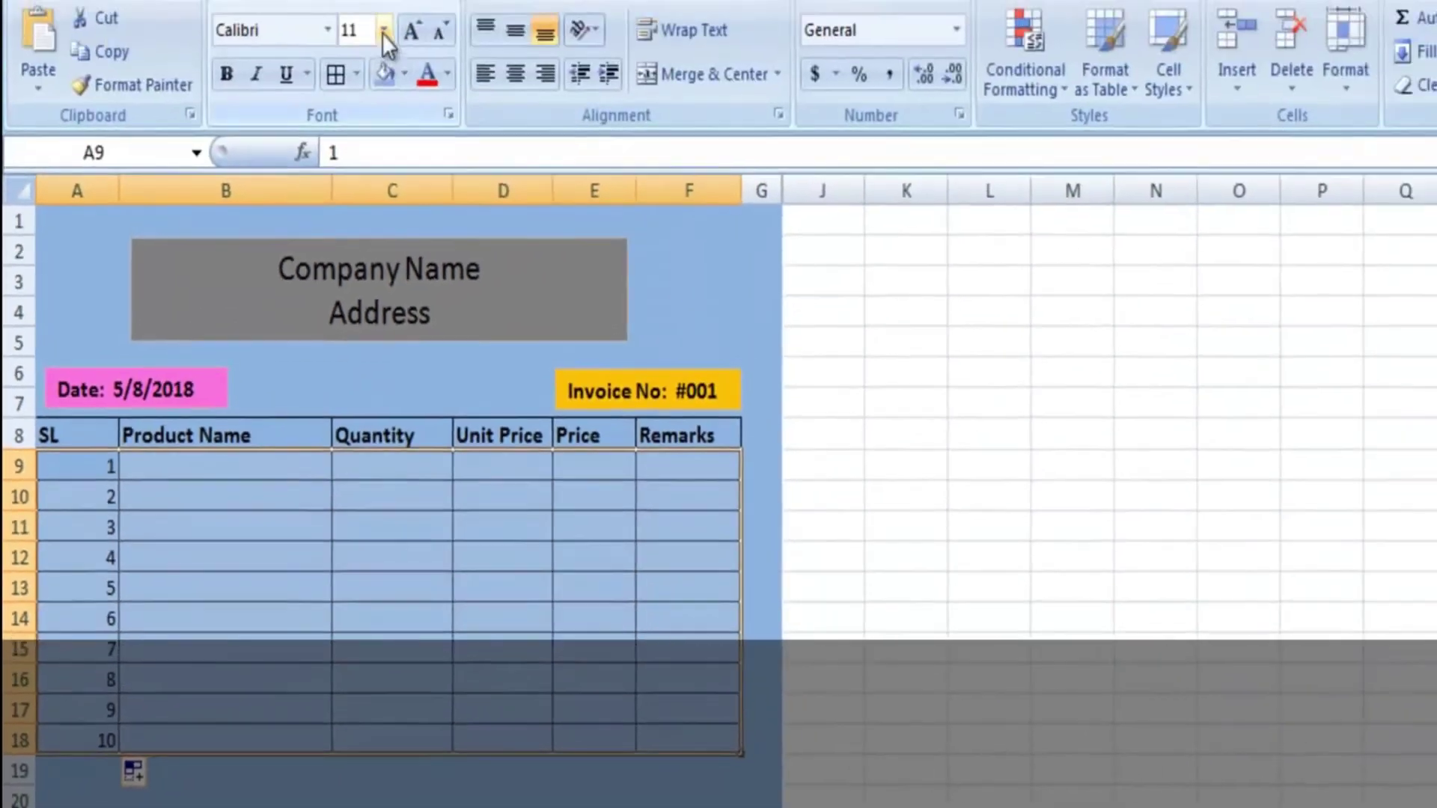
pyautogui.click(383, 32)
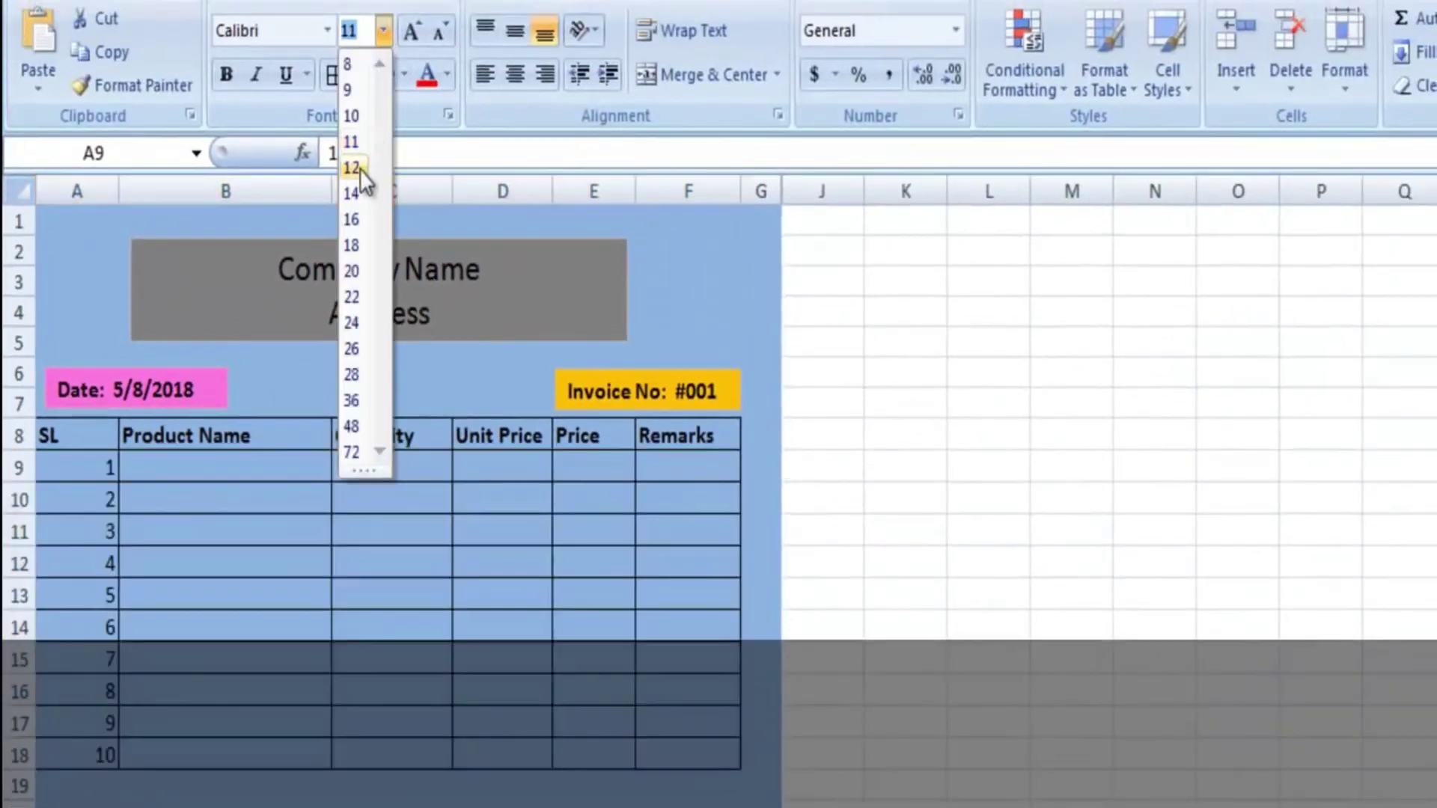
pyautogui.click(353, 169)
pyautogui.click(248, 560)
# Fill in the first item row with product Samsung Mobile, quantity 10 and unit price 5000
pyautogui.click(193, 471)
pyautogui.doubleClick(217, 407)
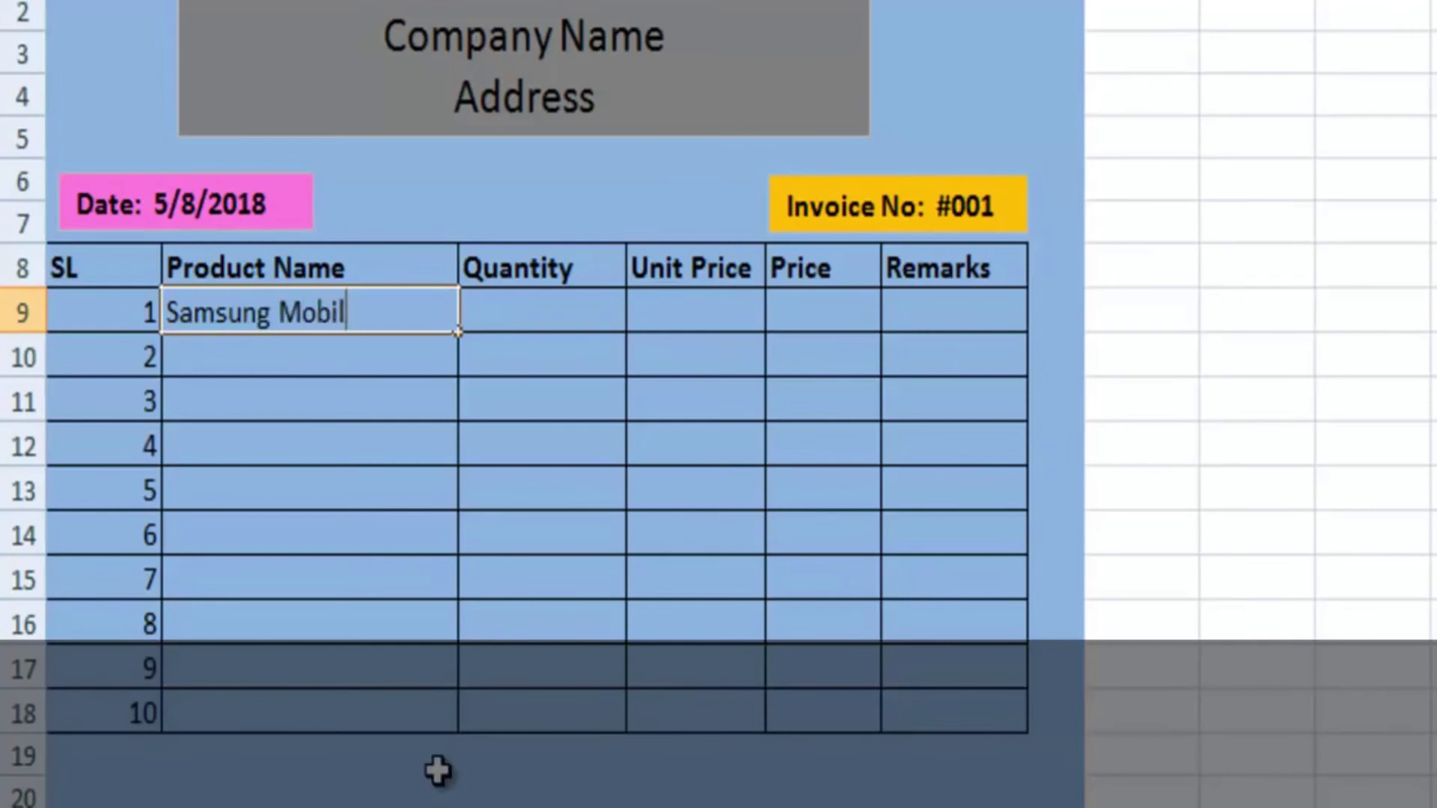
pyautogui.press('Tab')
pyautogui.write('10')
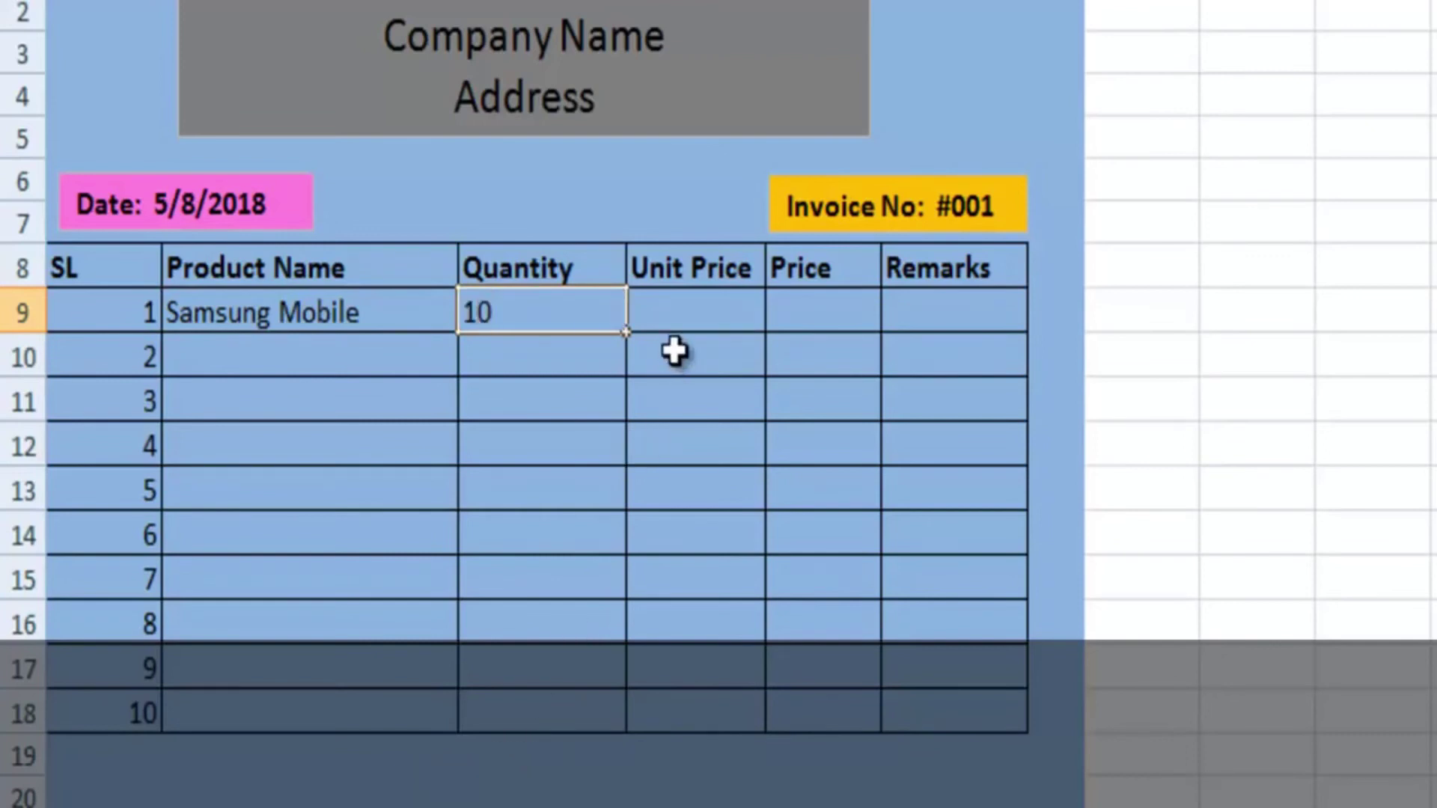
pyautogui.click(700, 304)
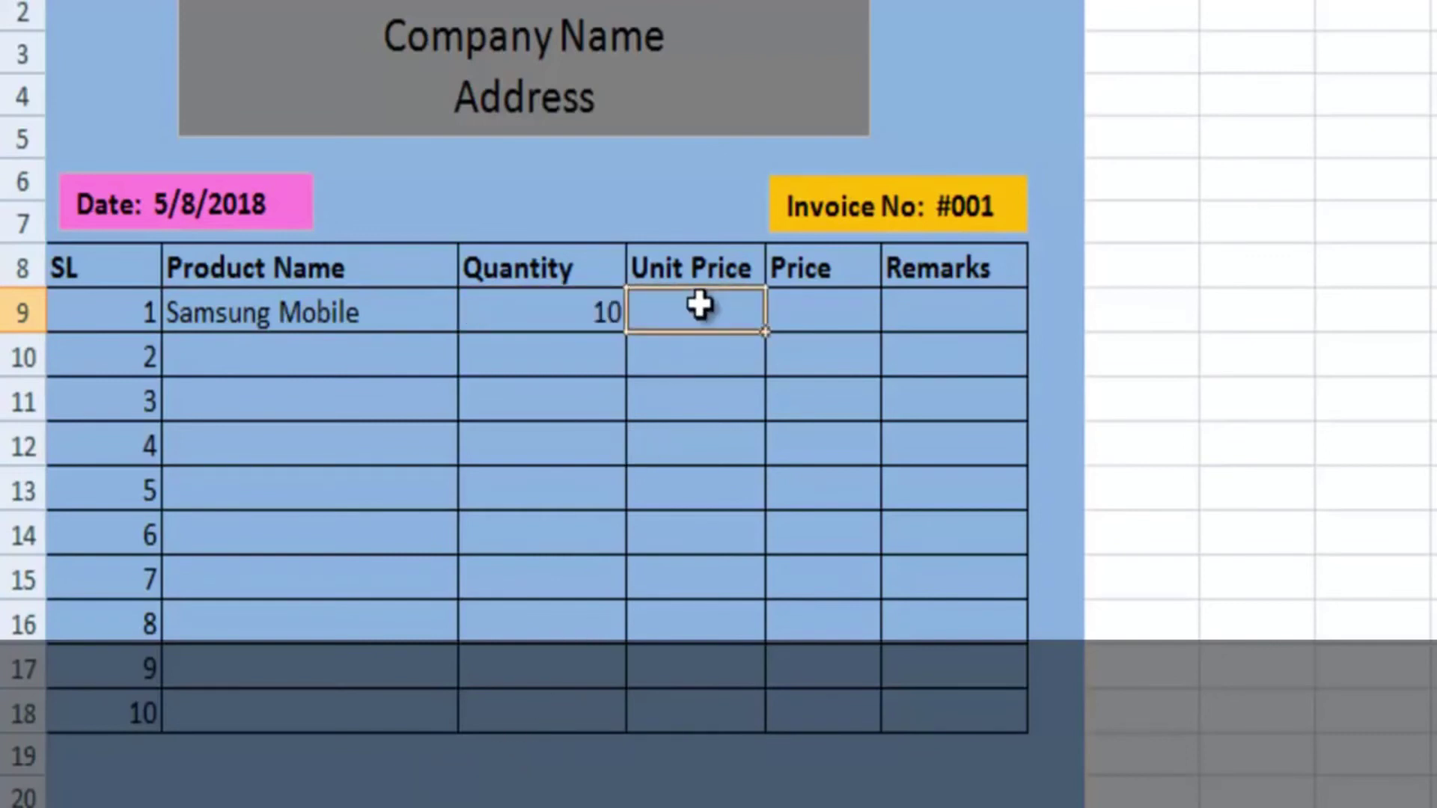
pyautogui.write('5000')
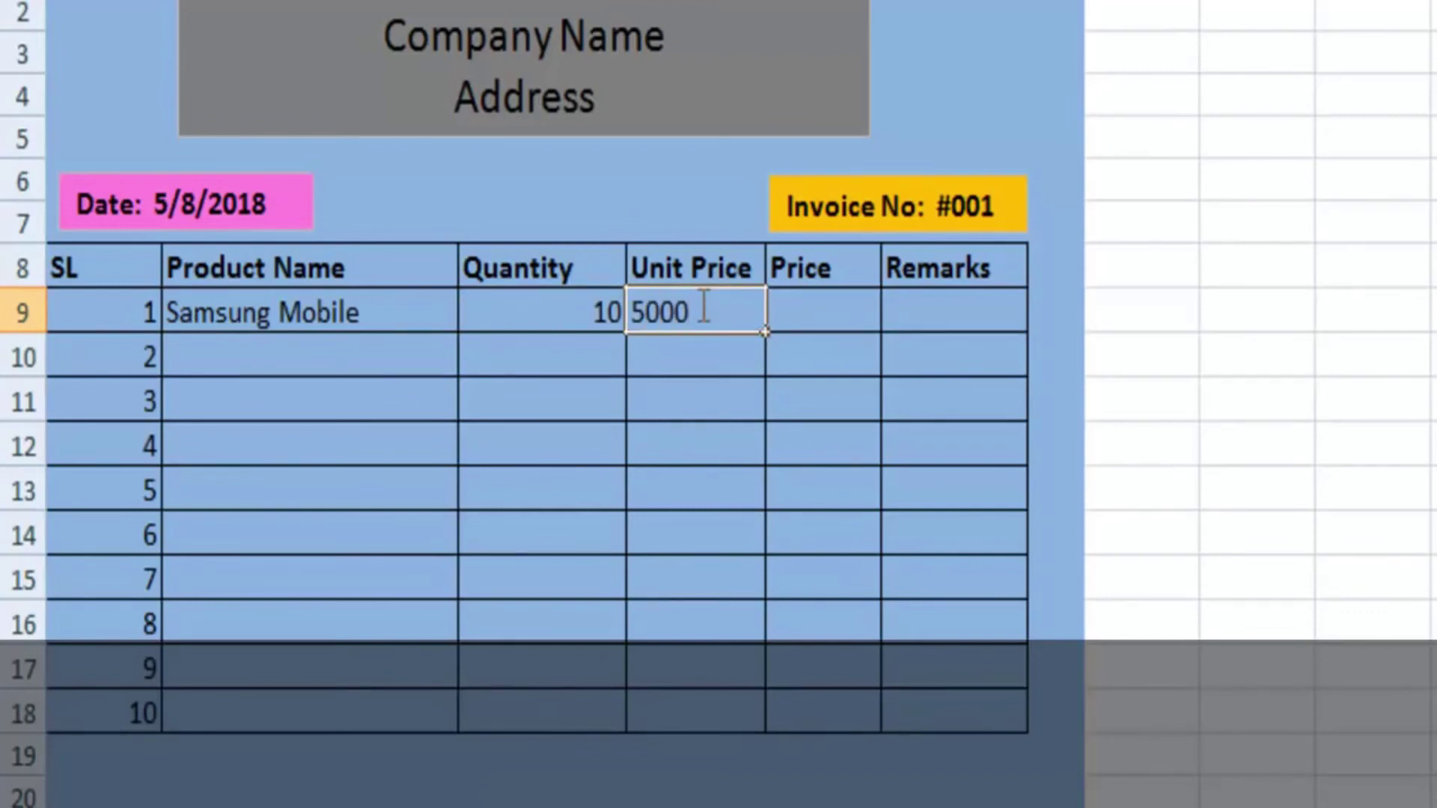
pyautogui.press('Tab')
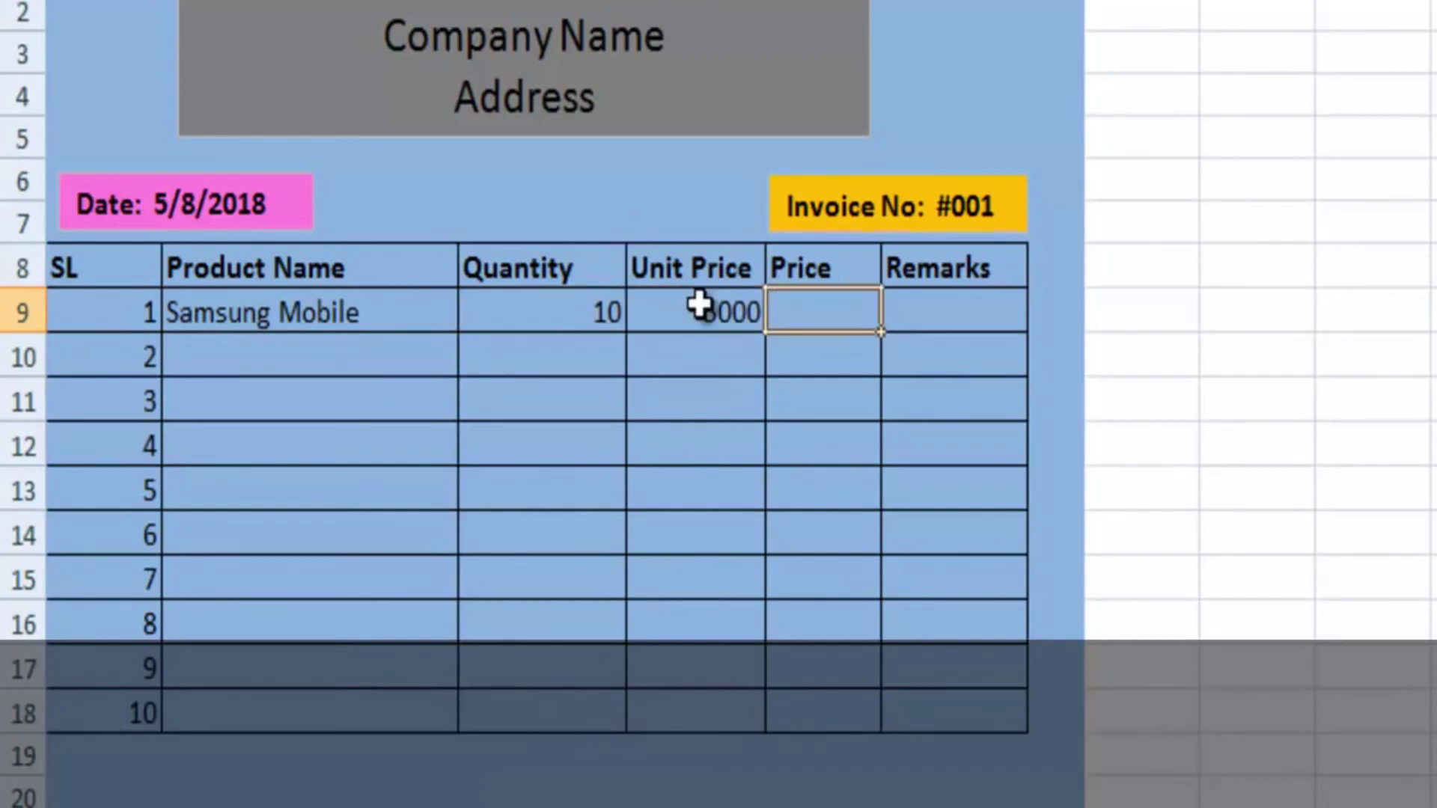
# Calculate the first item's price in E9 with the formula =C9*D9
pyautogui.doubleClick(823, 313)
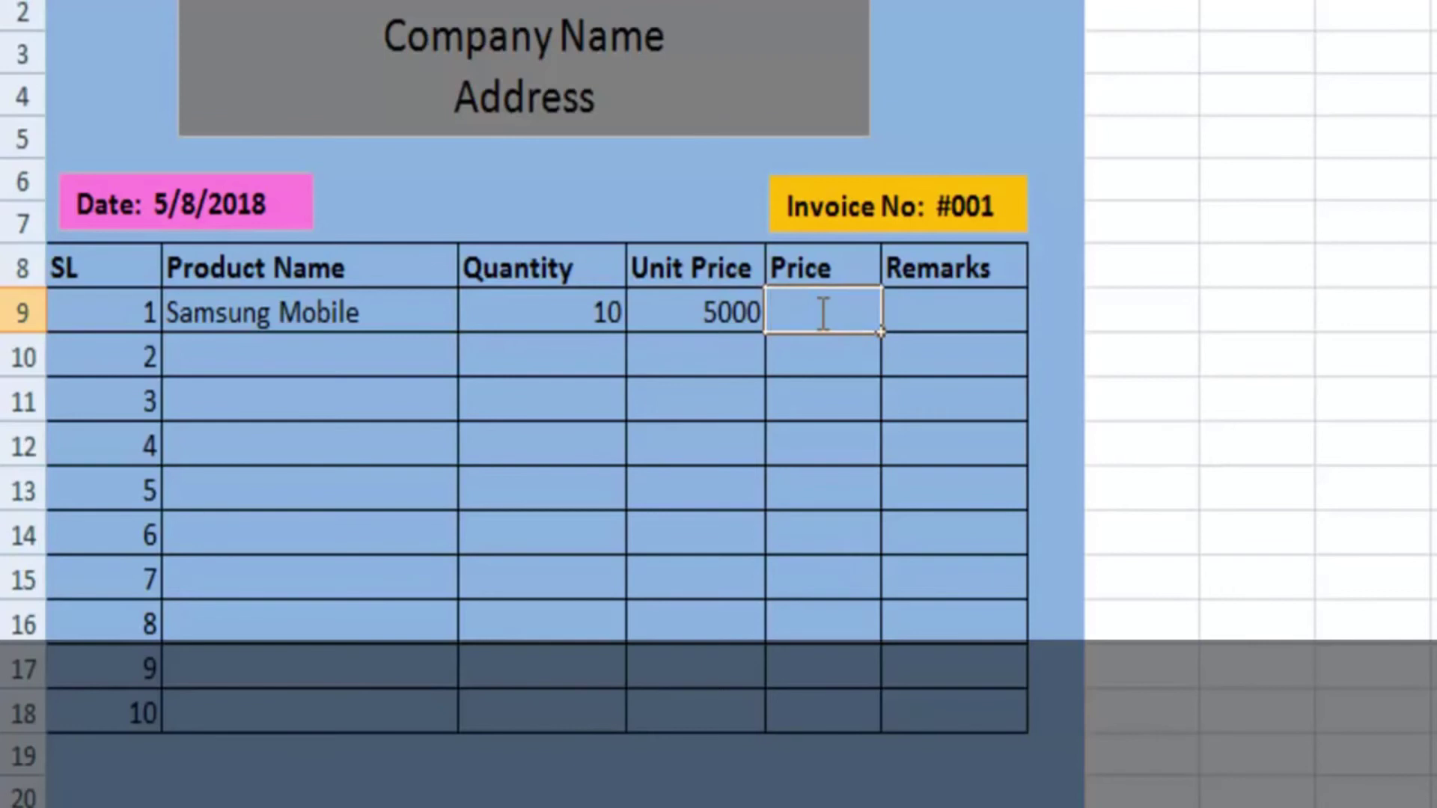
pyautogui.write('=')
pyautogui.click(597, 298)
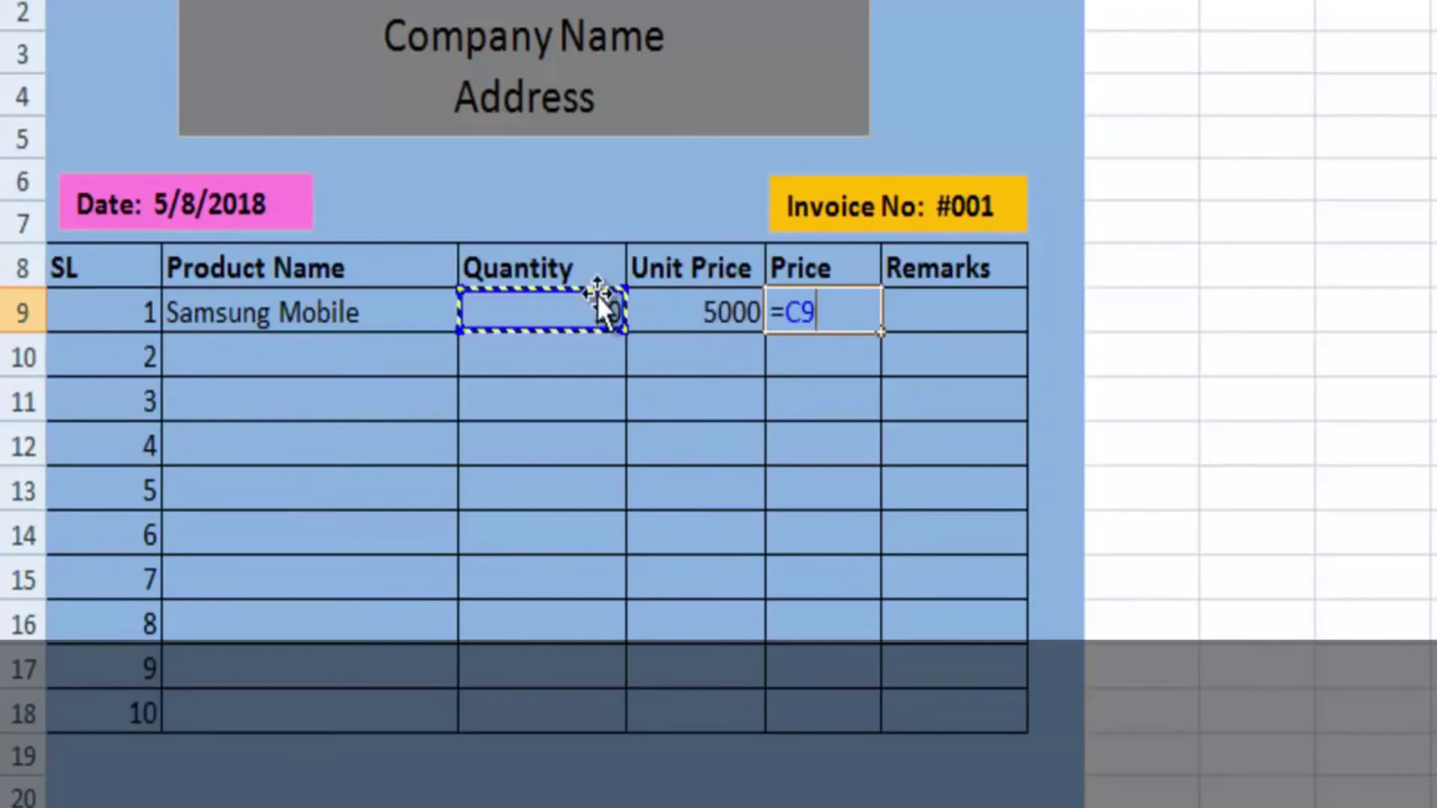
pyautogui.write('*')
pyautogui.click(715, 311)
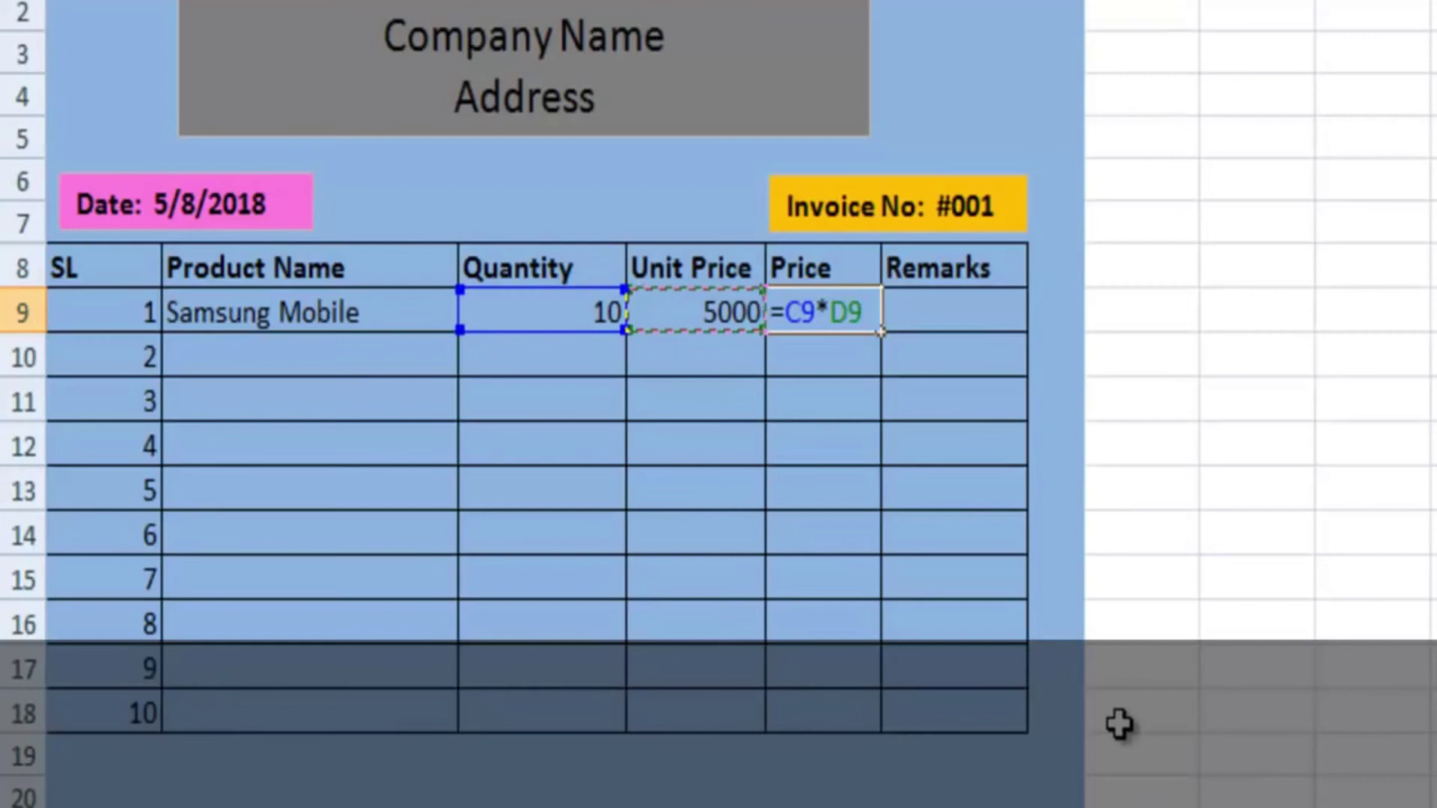
pyautogui.press('Return')
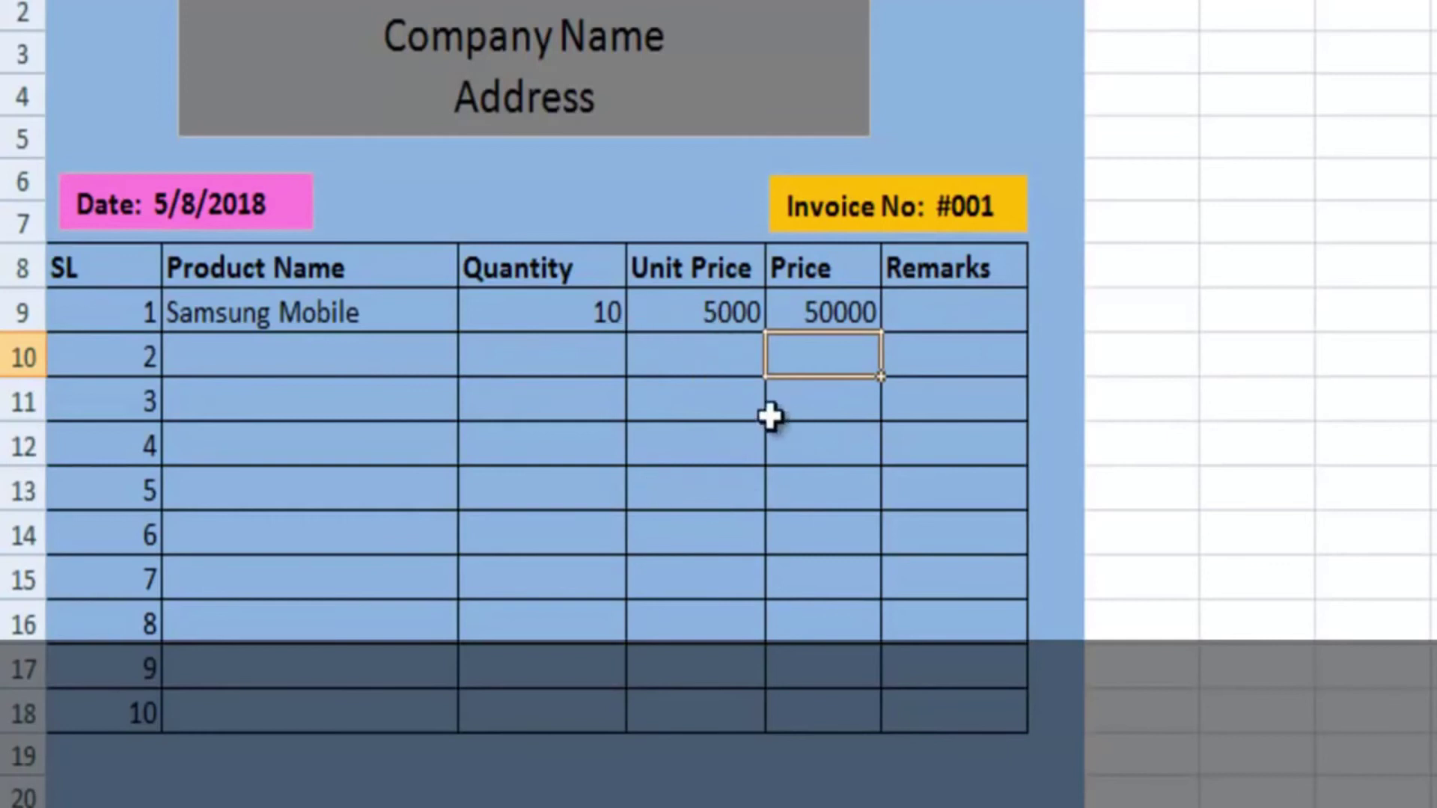
# Narrow the SL column slightly
pyautogui.doubleClick(984, 312)
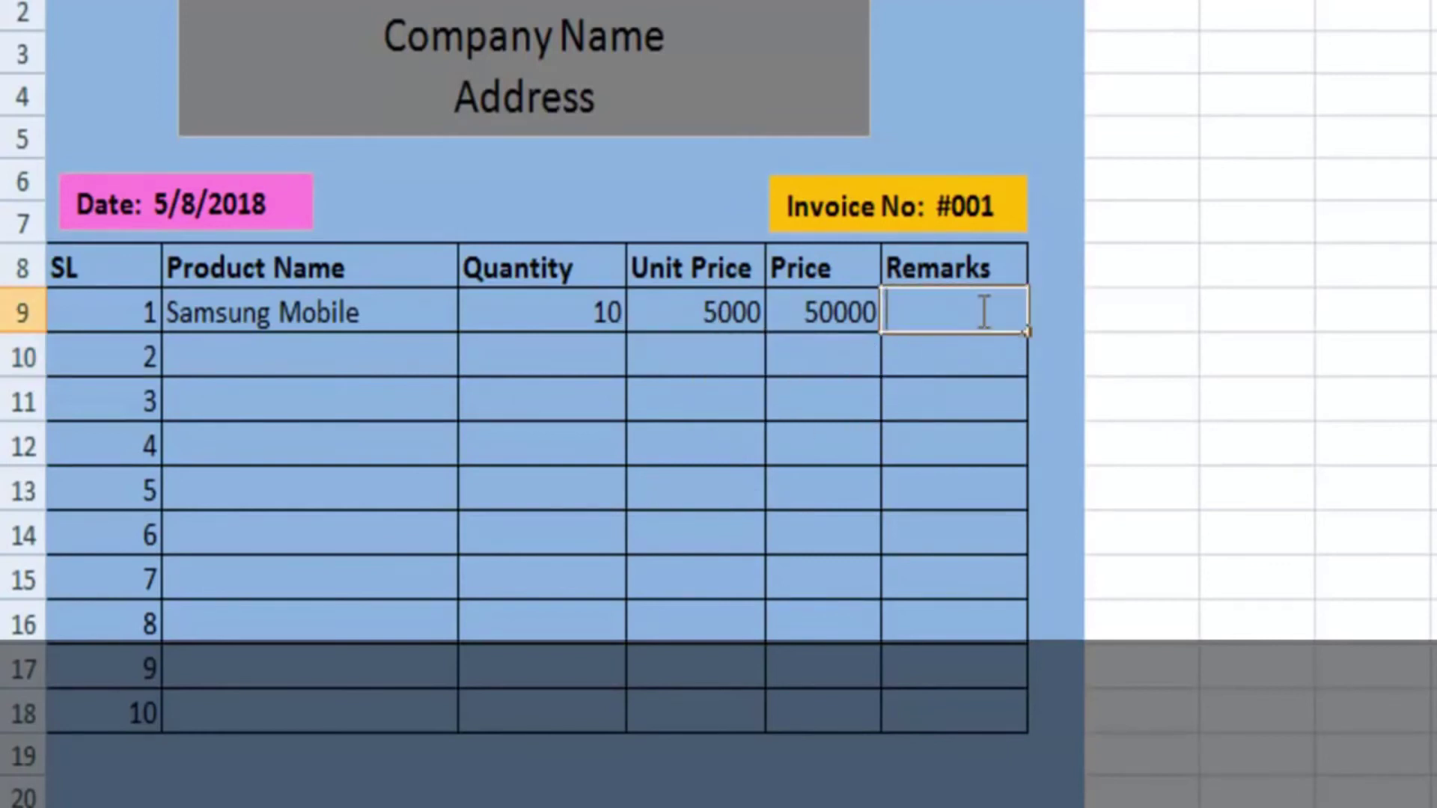
pyautogui.click(954, 397)
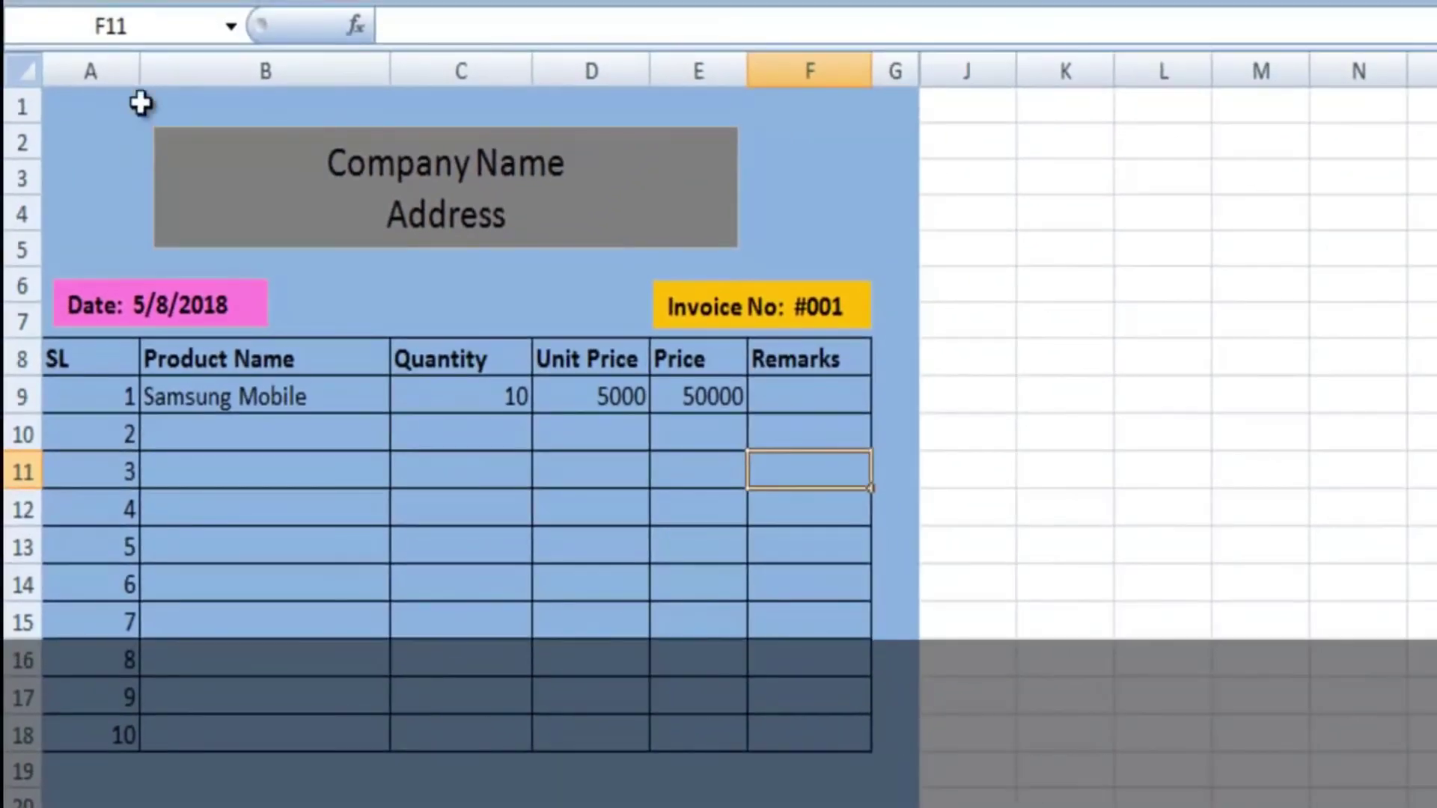
pyautogui.moveTo(138, 72); pyautogui.dragTo(125, 73)
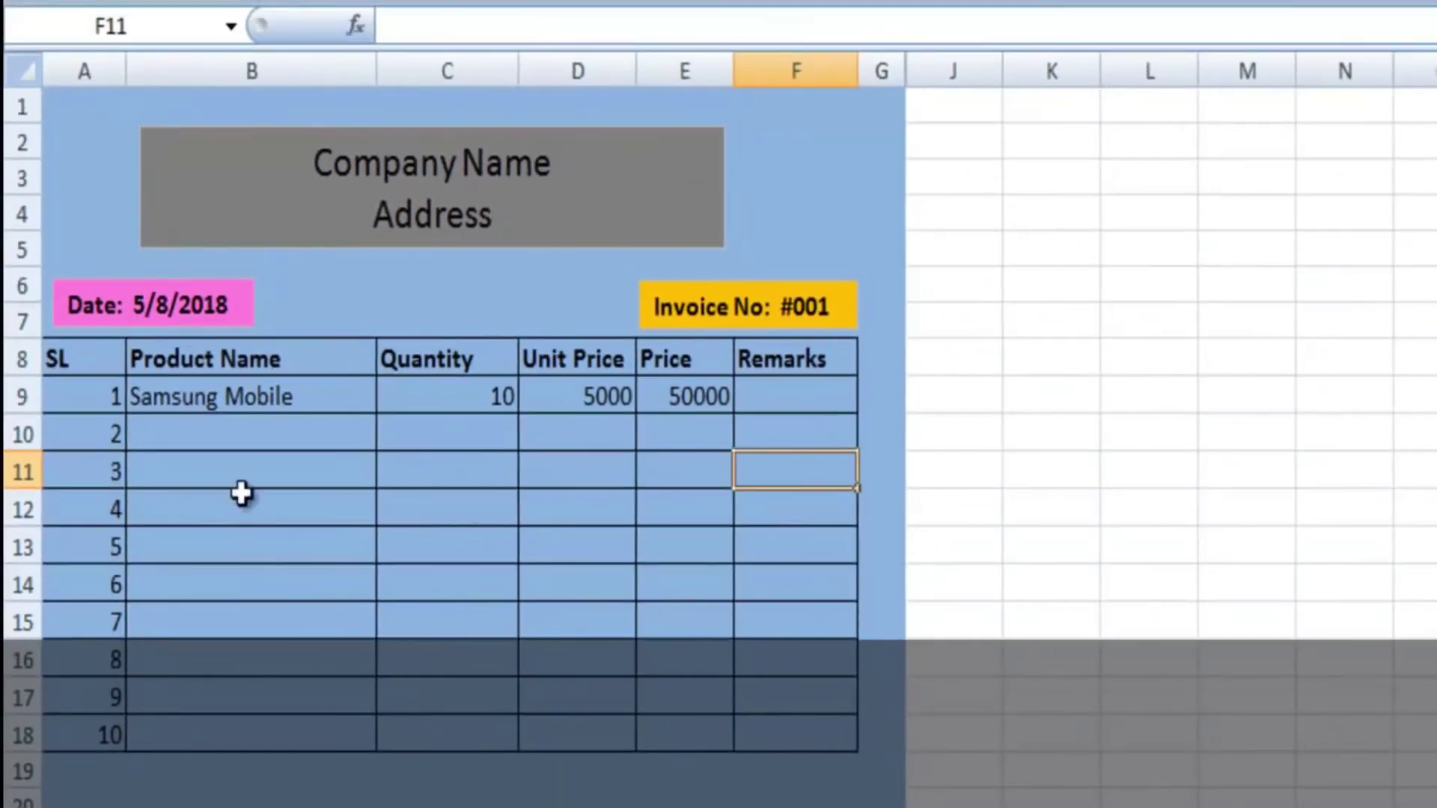
# Fill in the second item row with product Apple Watch, quantity 5 and unit price 8000
pyautogui.click(209, 429)
pyautogui.doubleClick(210, 429)
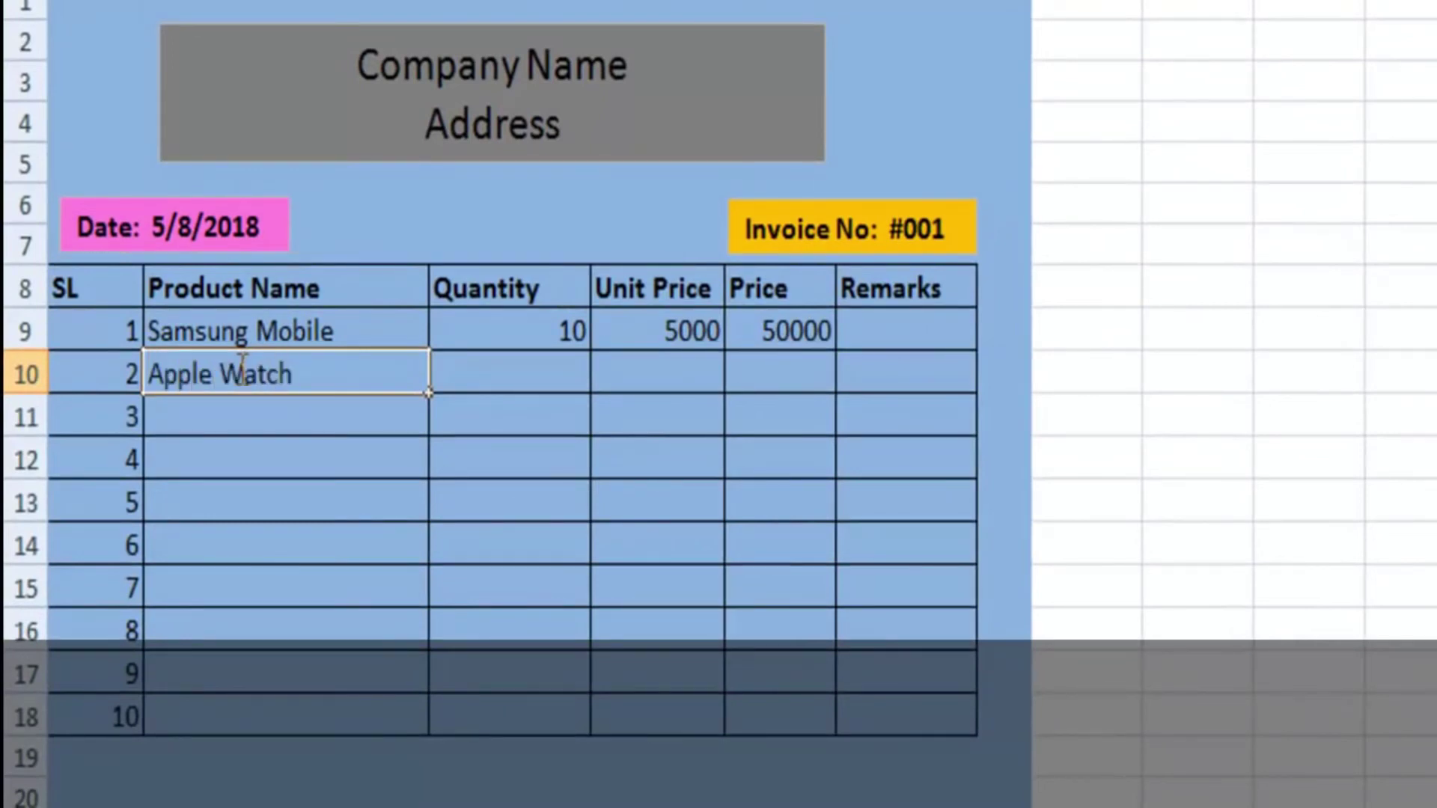
pyautogui.click(471, 376)
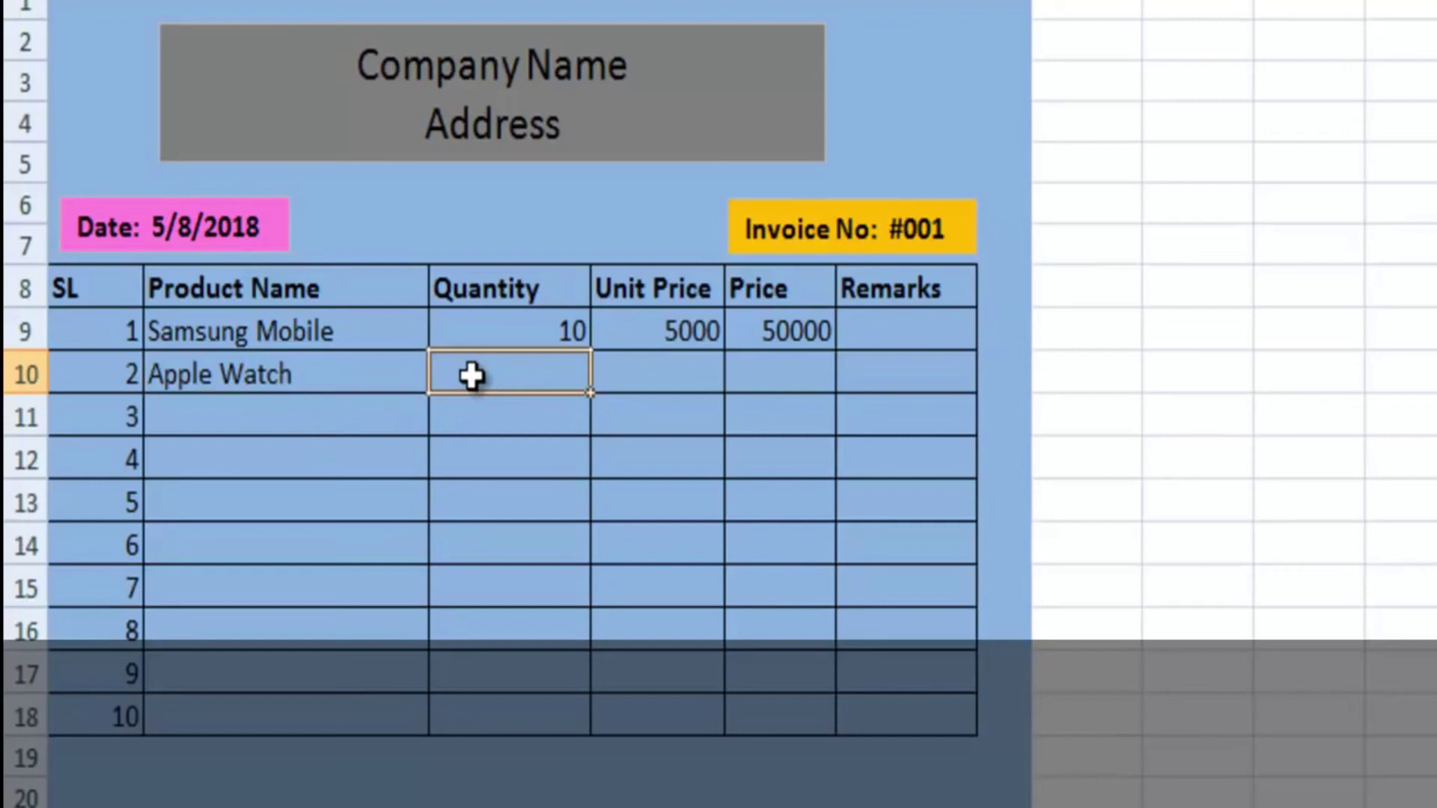
pyautogui.write('5')
pyautogui.click(673, 372)
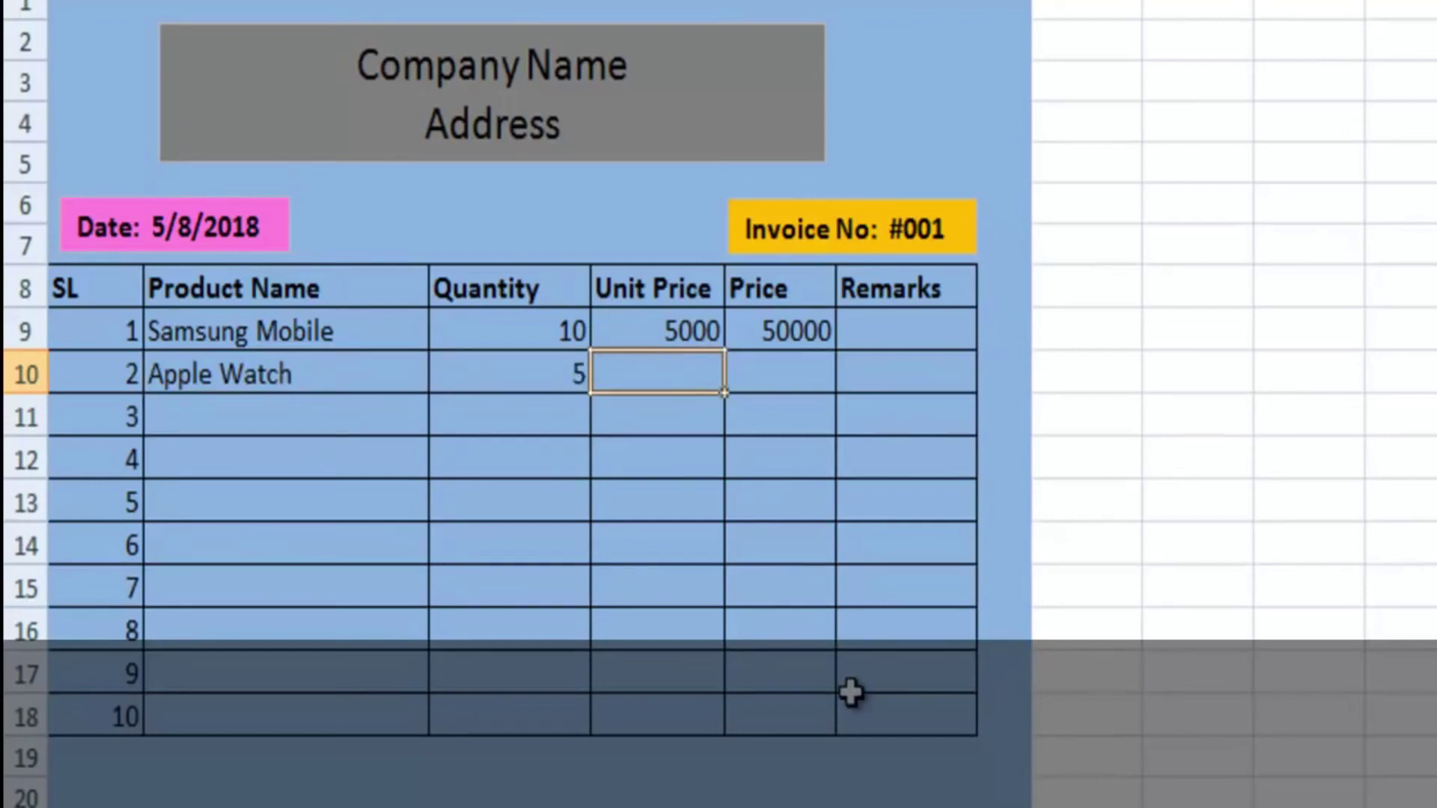
pyautogui.write('8000')
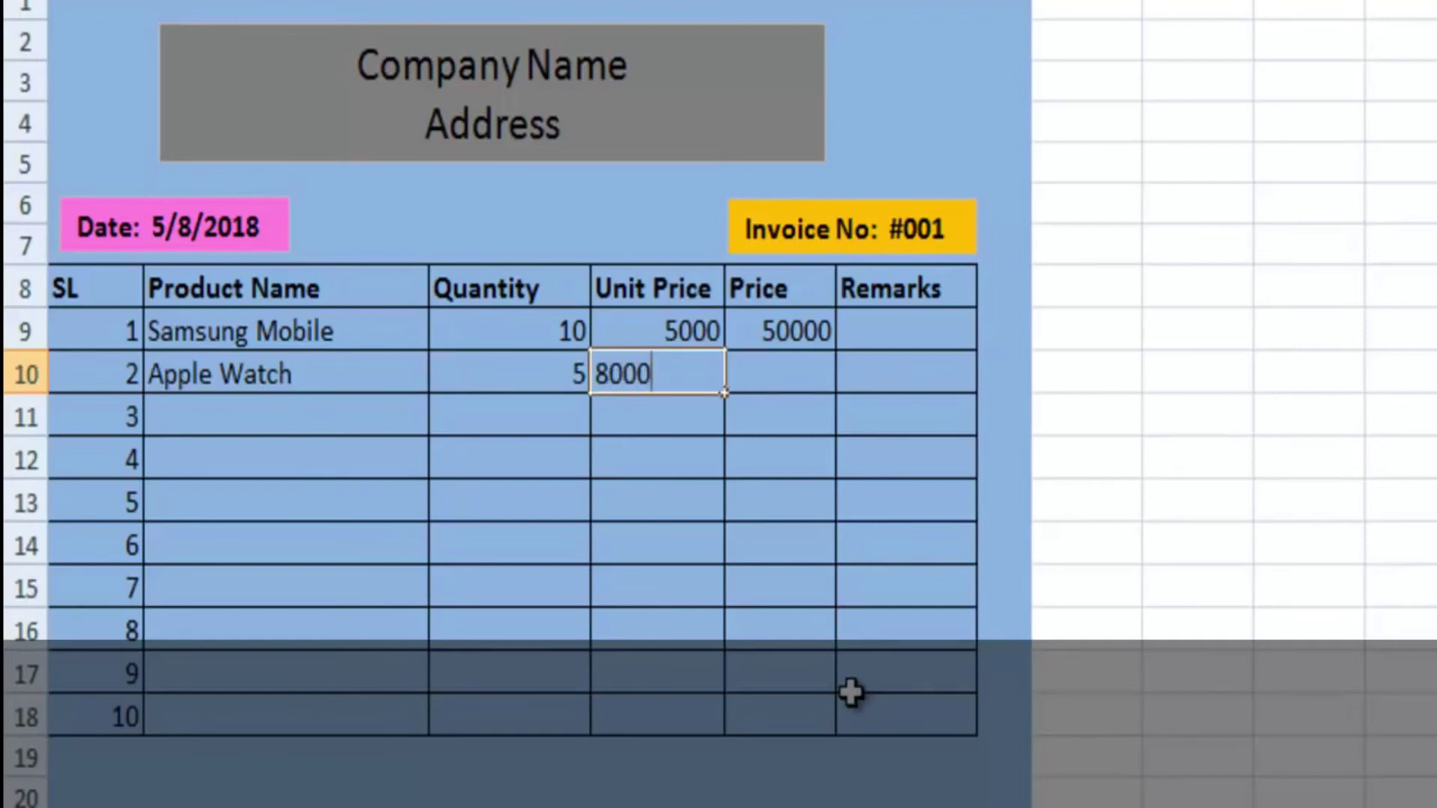
pyautogui.press('Tab')
# Enter the label "Total=" in D19, below the Unit Price column
pyautogui.click(779, 327)
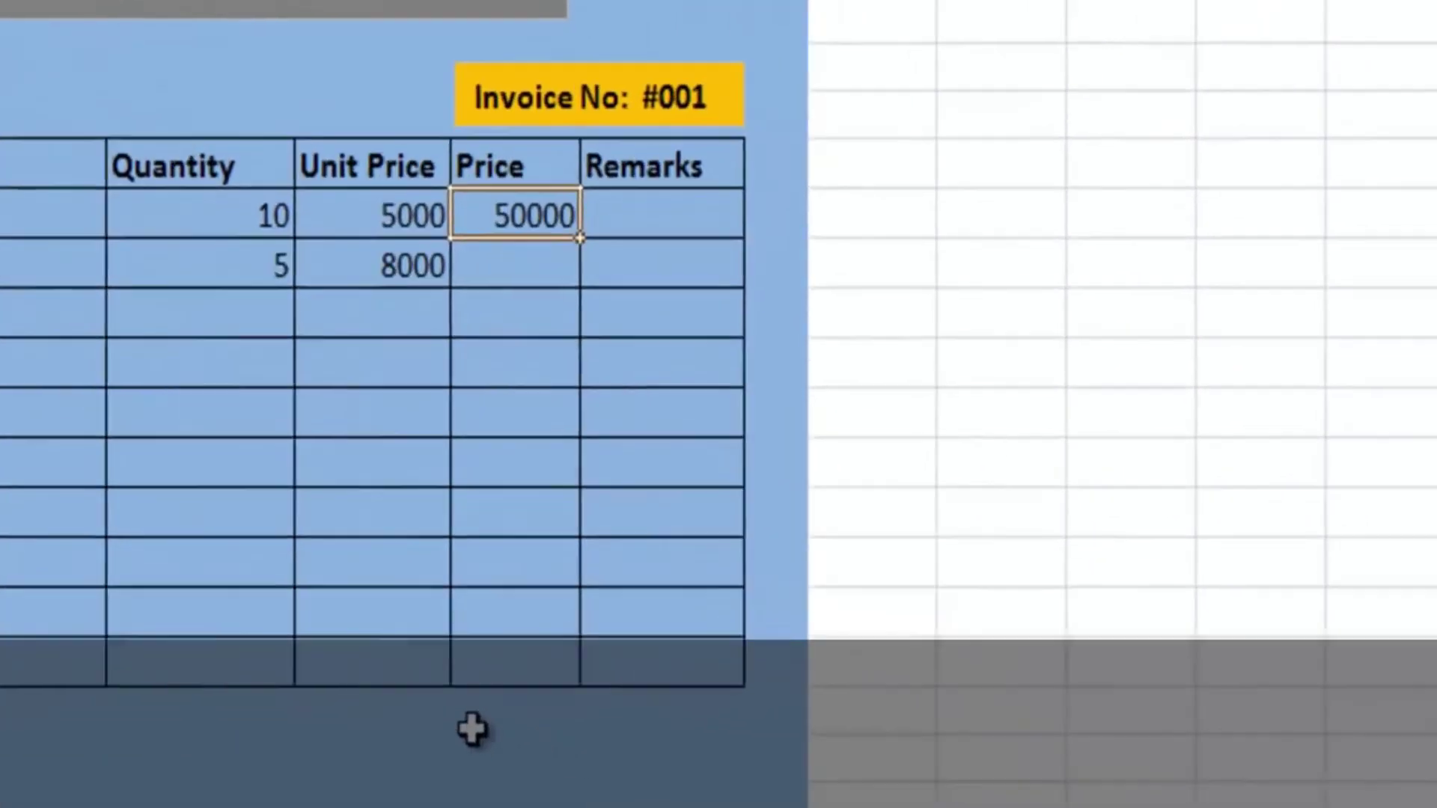
pyautogui.click(672, 756)
pyautogui.write('Total=')
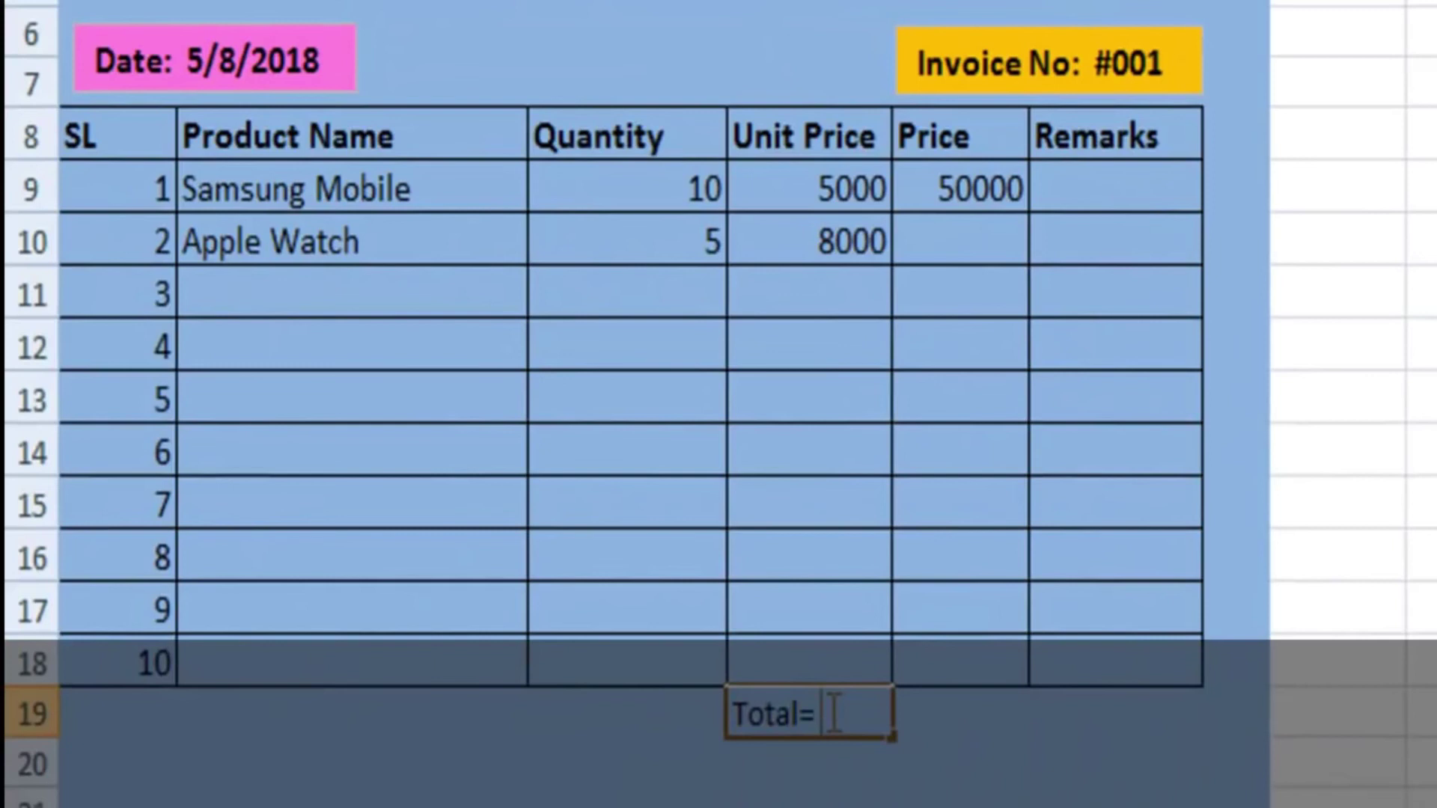
# Calculate the invoice total in E19 with the formula =SUM(E9:E18)
pyautogui.click(936, 717)
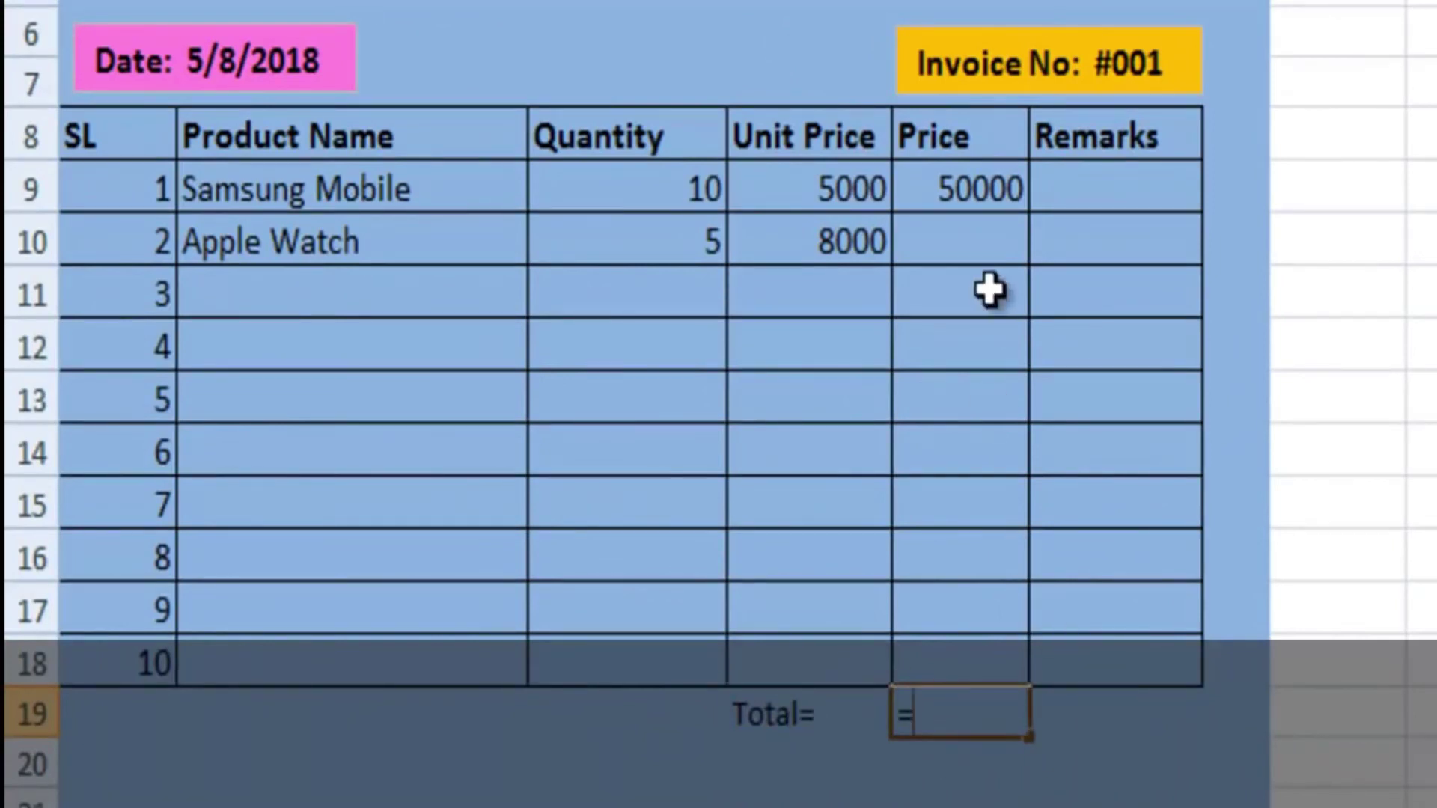
pyautogui.click(981, 187)
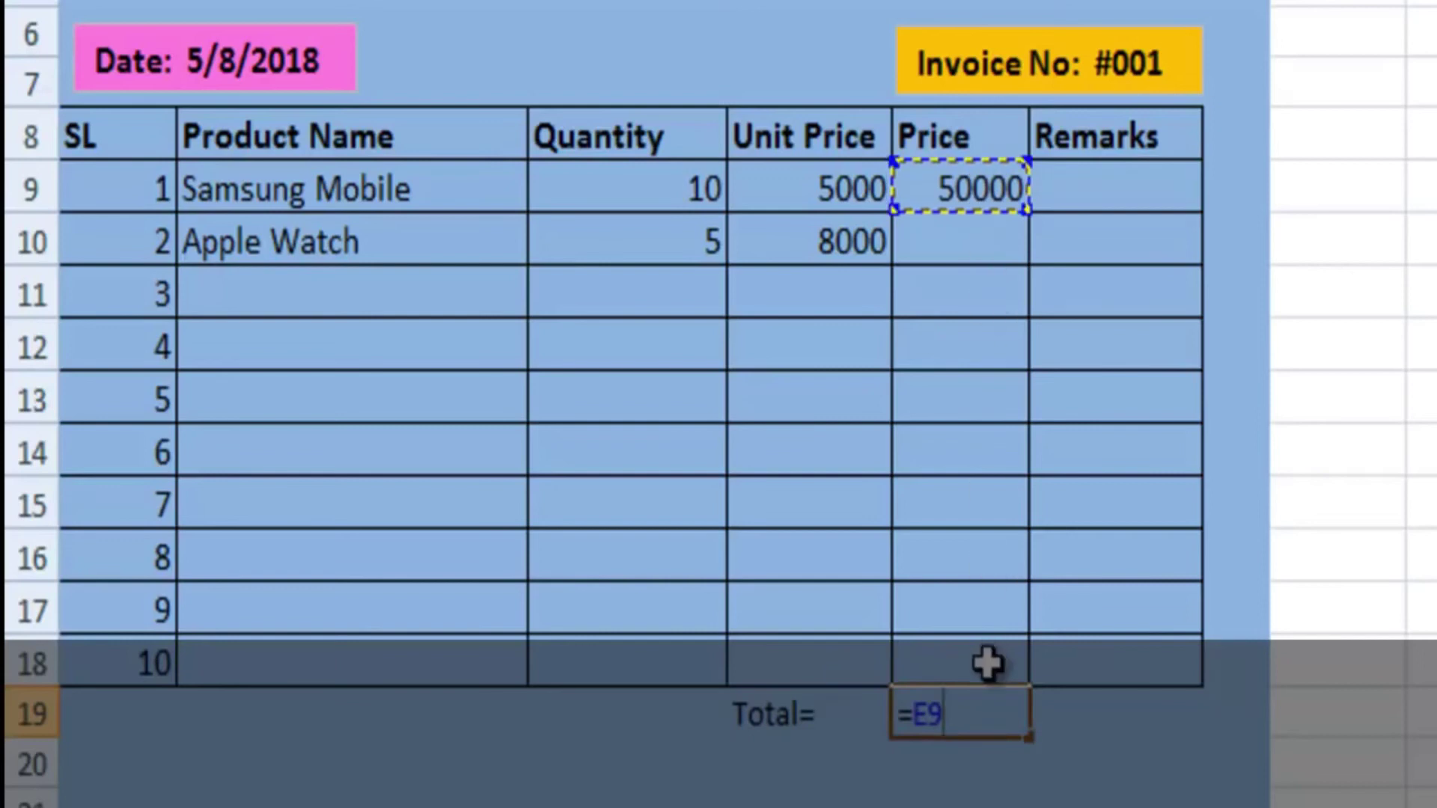
pyautogui.press('BackSpace')
pyautogui.press('BackSpace')
pyautogui.write('s')
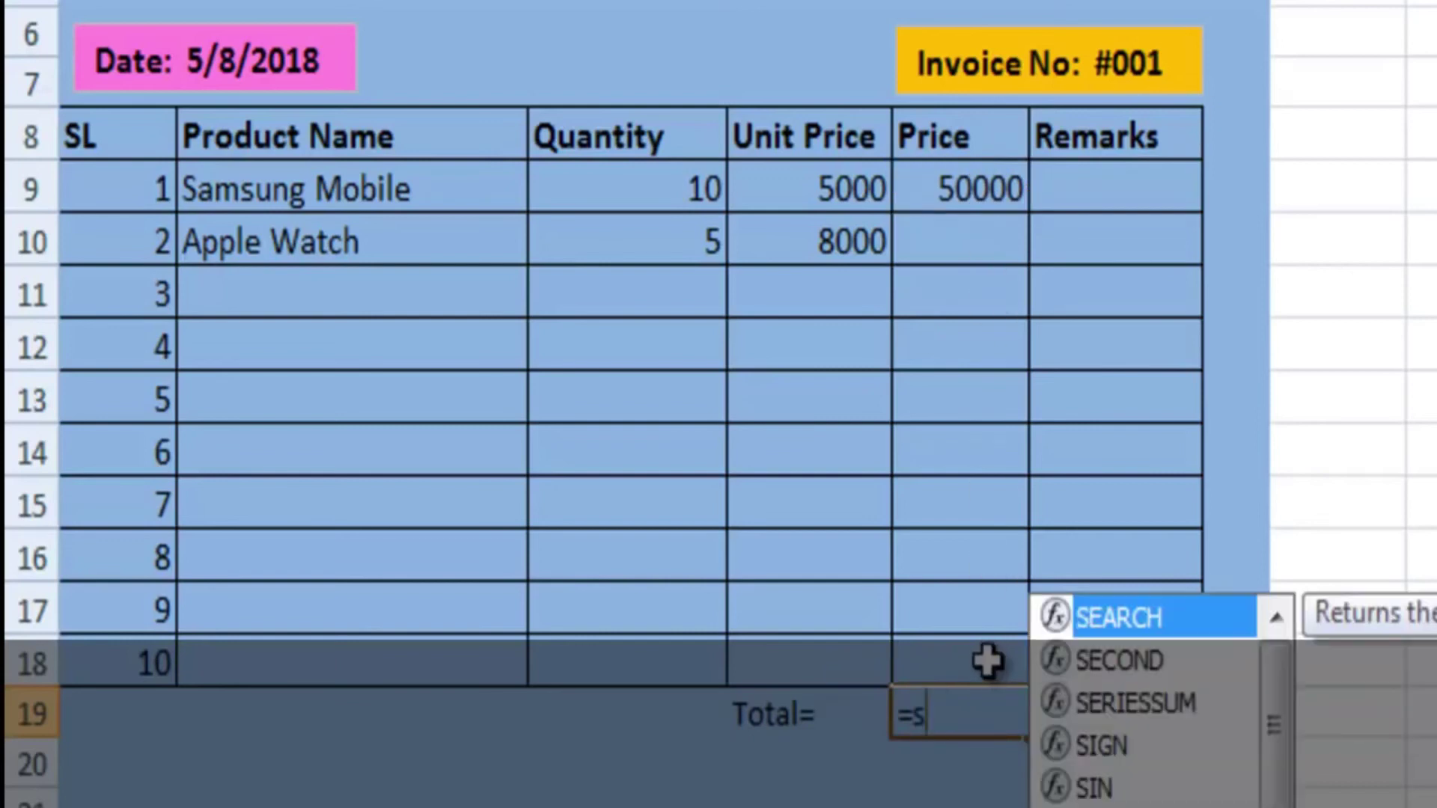
pyautogui.write('um(')
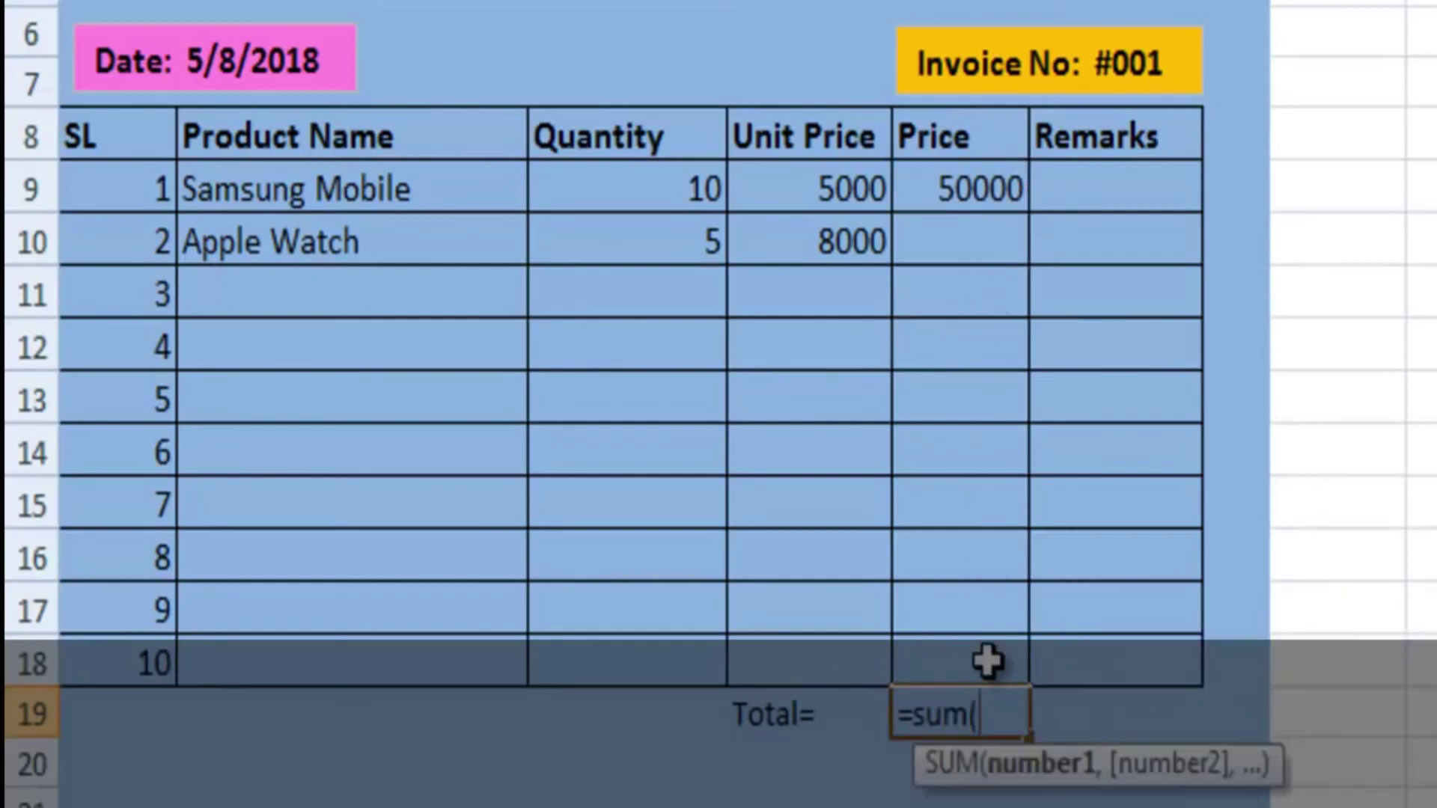
pyautogui.click(981, 188)
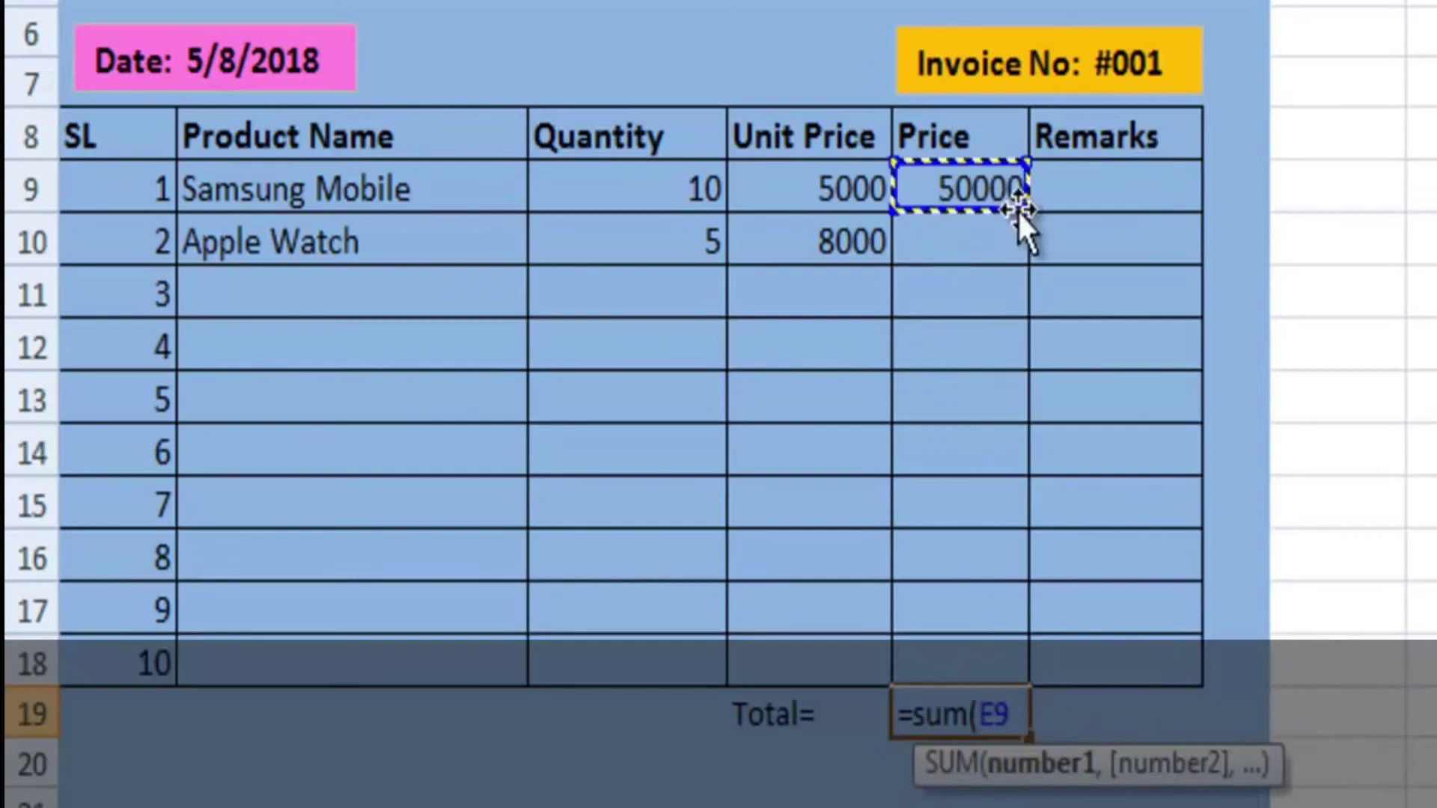
pyautogui.moveTo(1046, 223); pyautogui.dragTo(1057, 670)
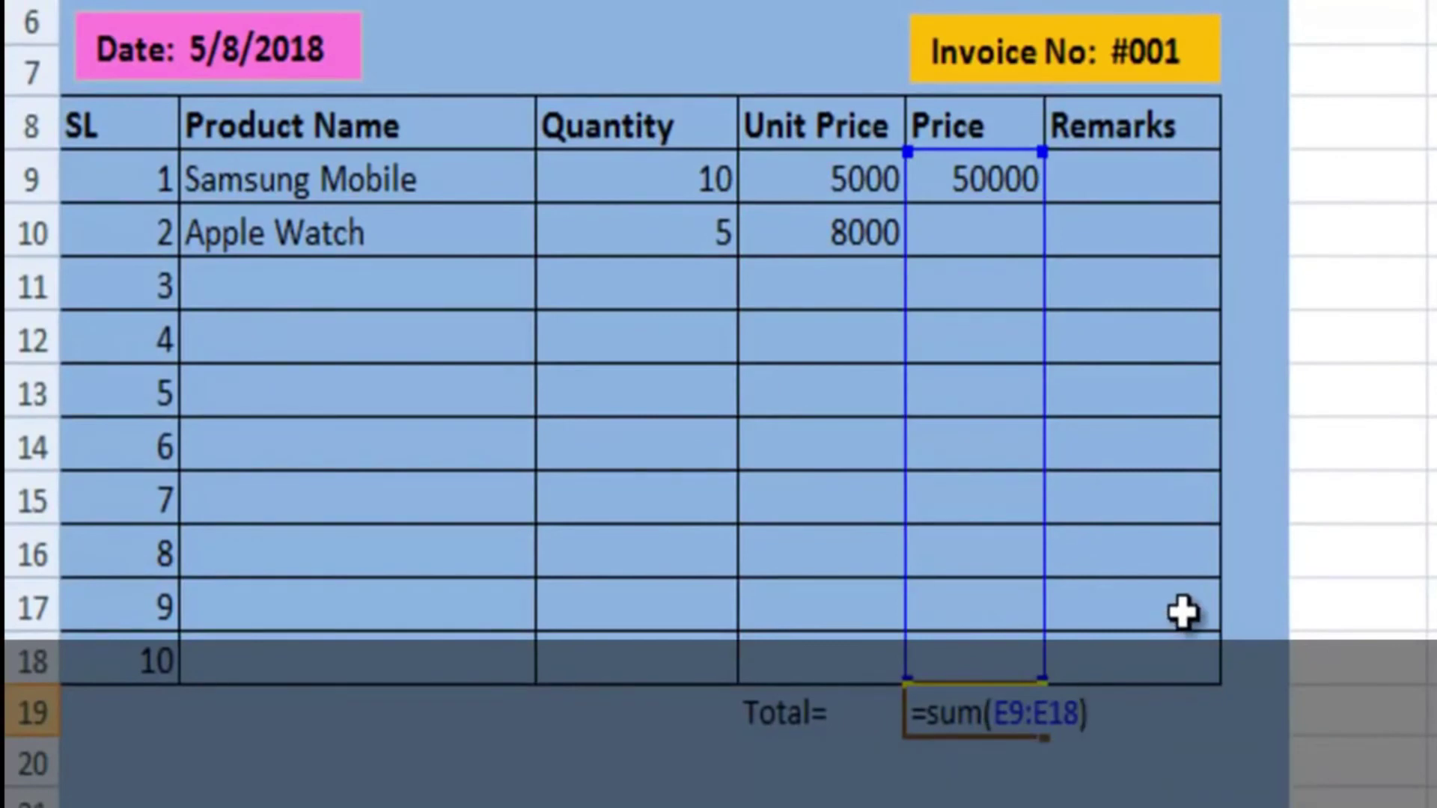
pyautogui.press('Return')
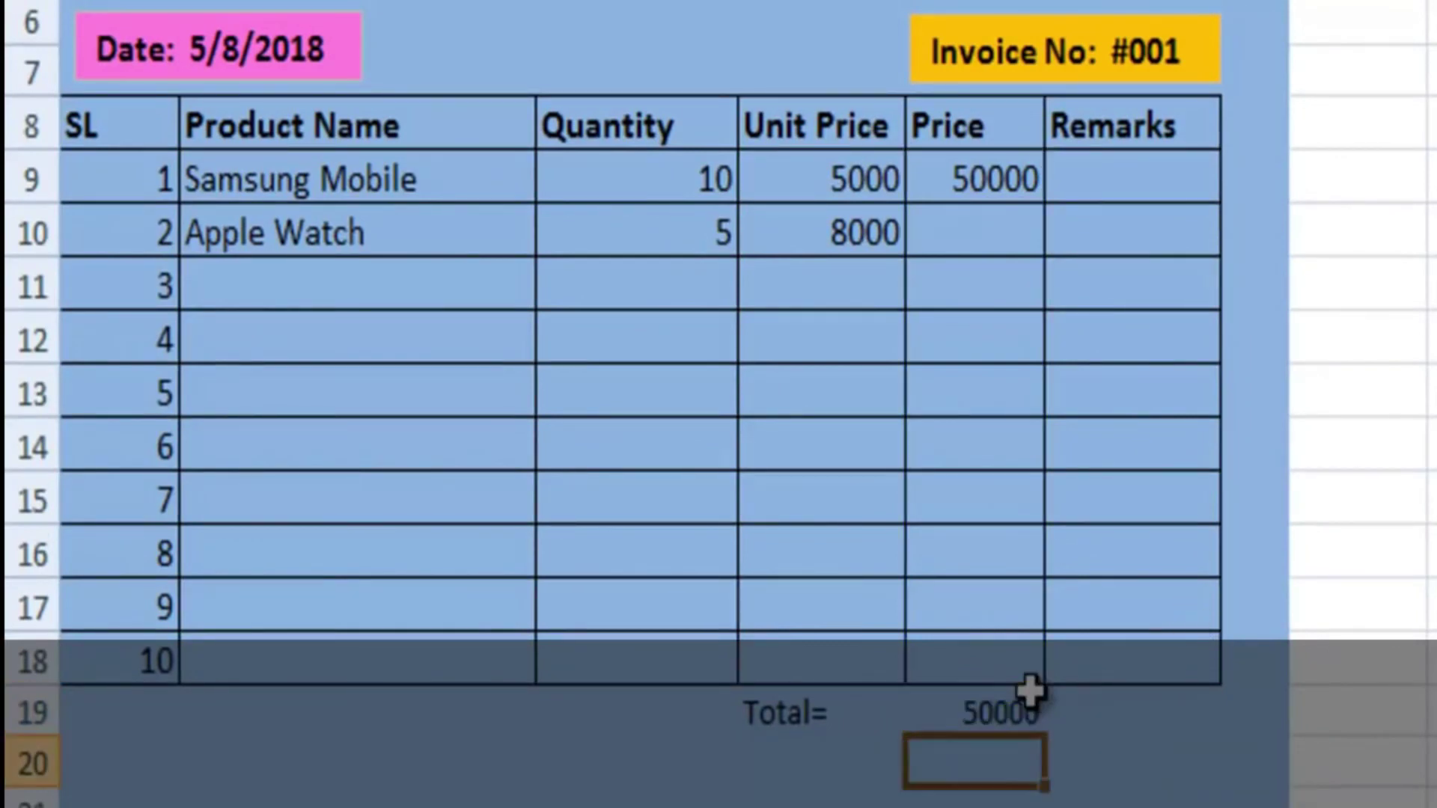
# Make the total in E19 bold at font size 12 and enter a bold "Tk" beside it in F19
pyautogui.click(994, 706)
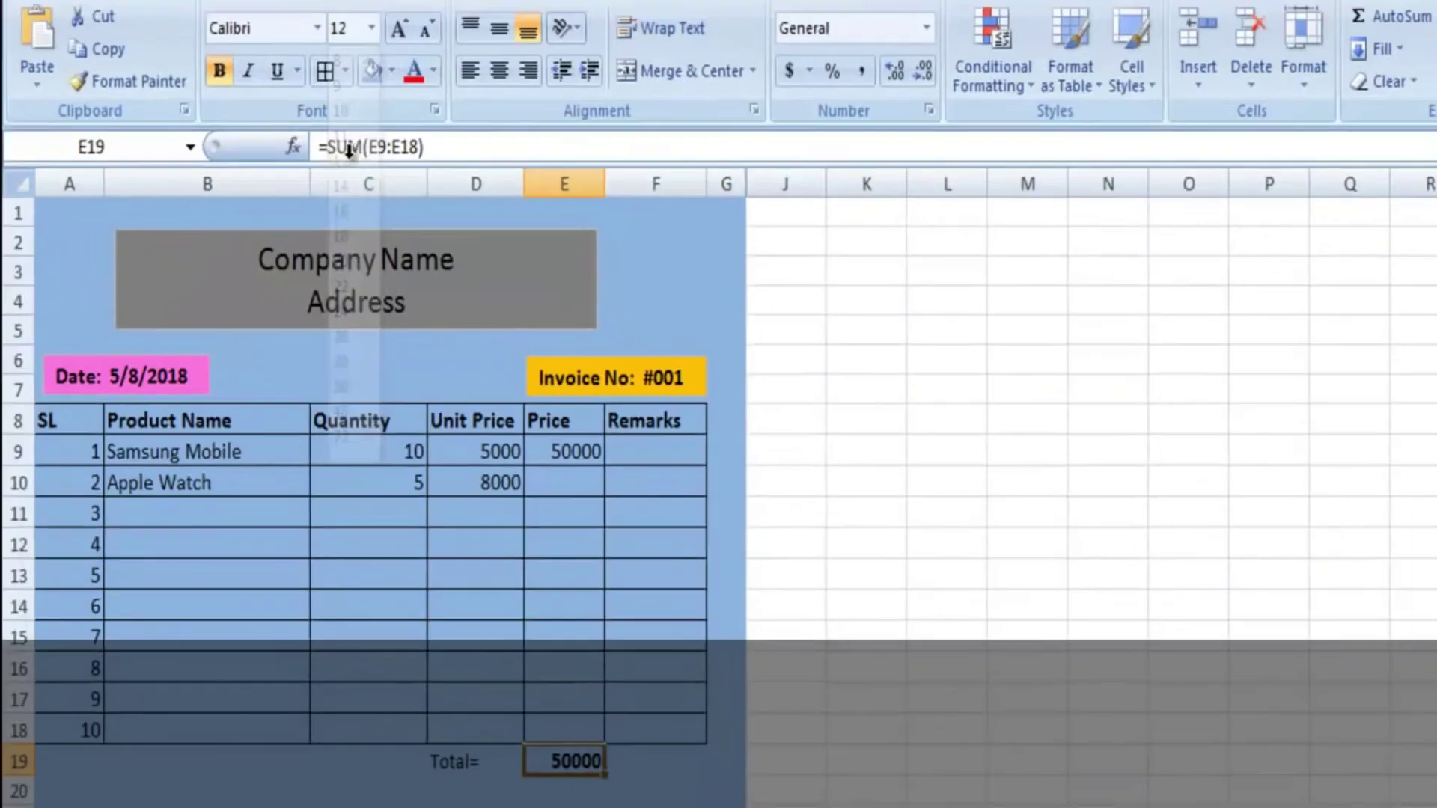
pyautogui.click(636, 757)
pyautogui.doubleClick(627, 761)
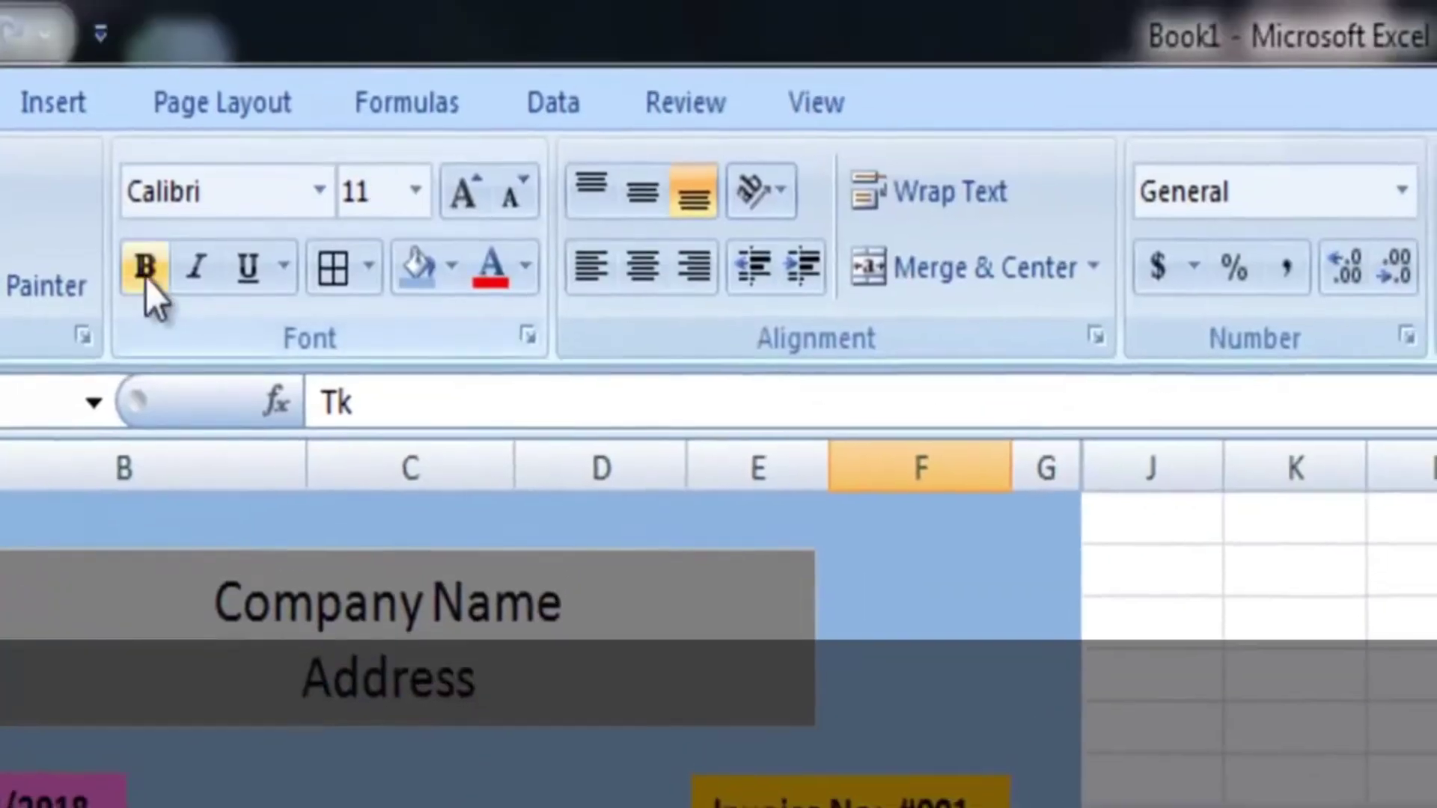
pyautogui.click(145, 269)
# Make the "Total=" label in D19 bold and centre it in its cell
pyautogui.click(431, 775)
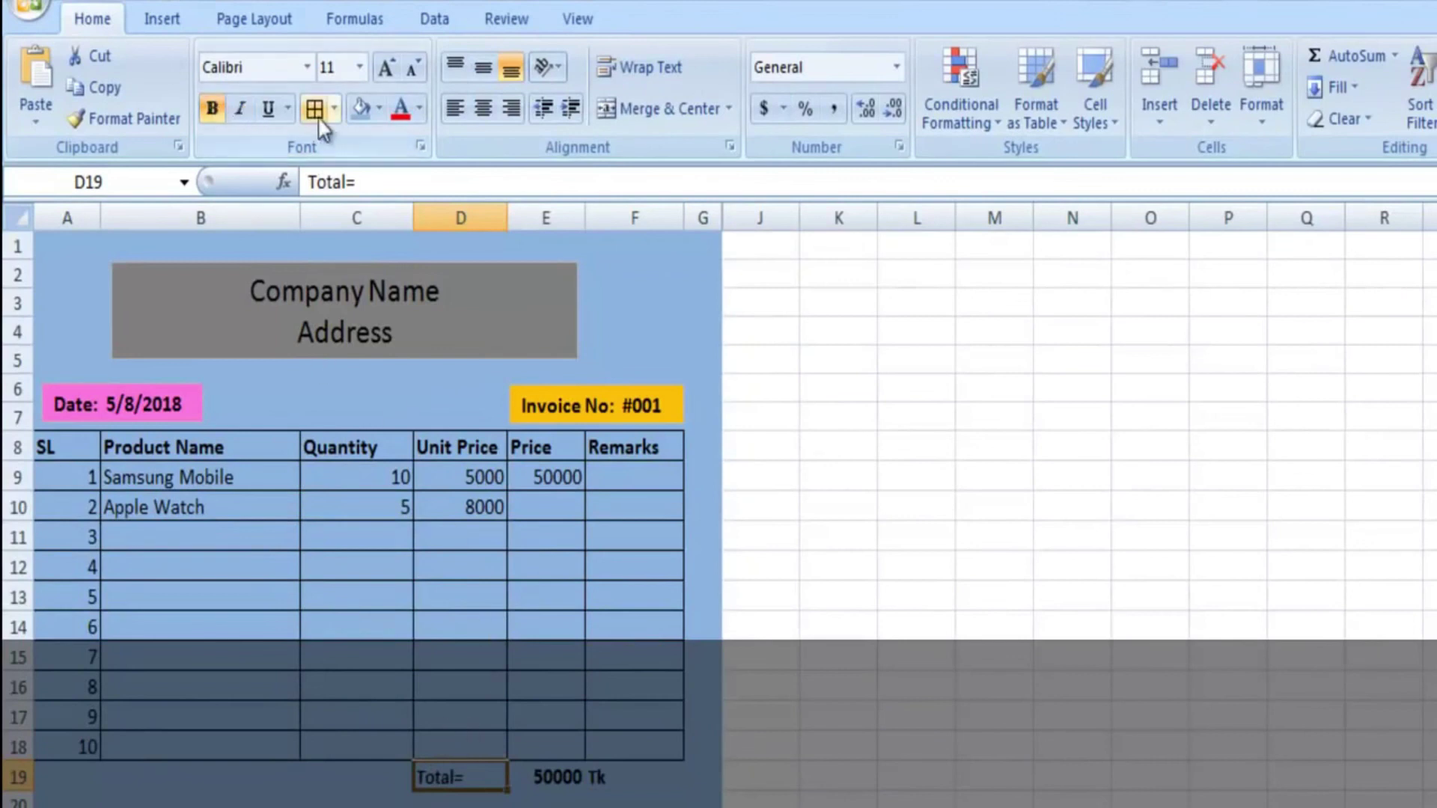
pyautogui.click(481, 109)
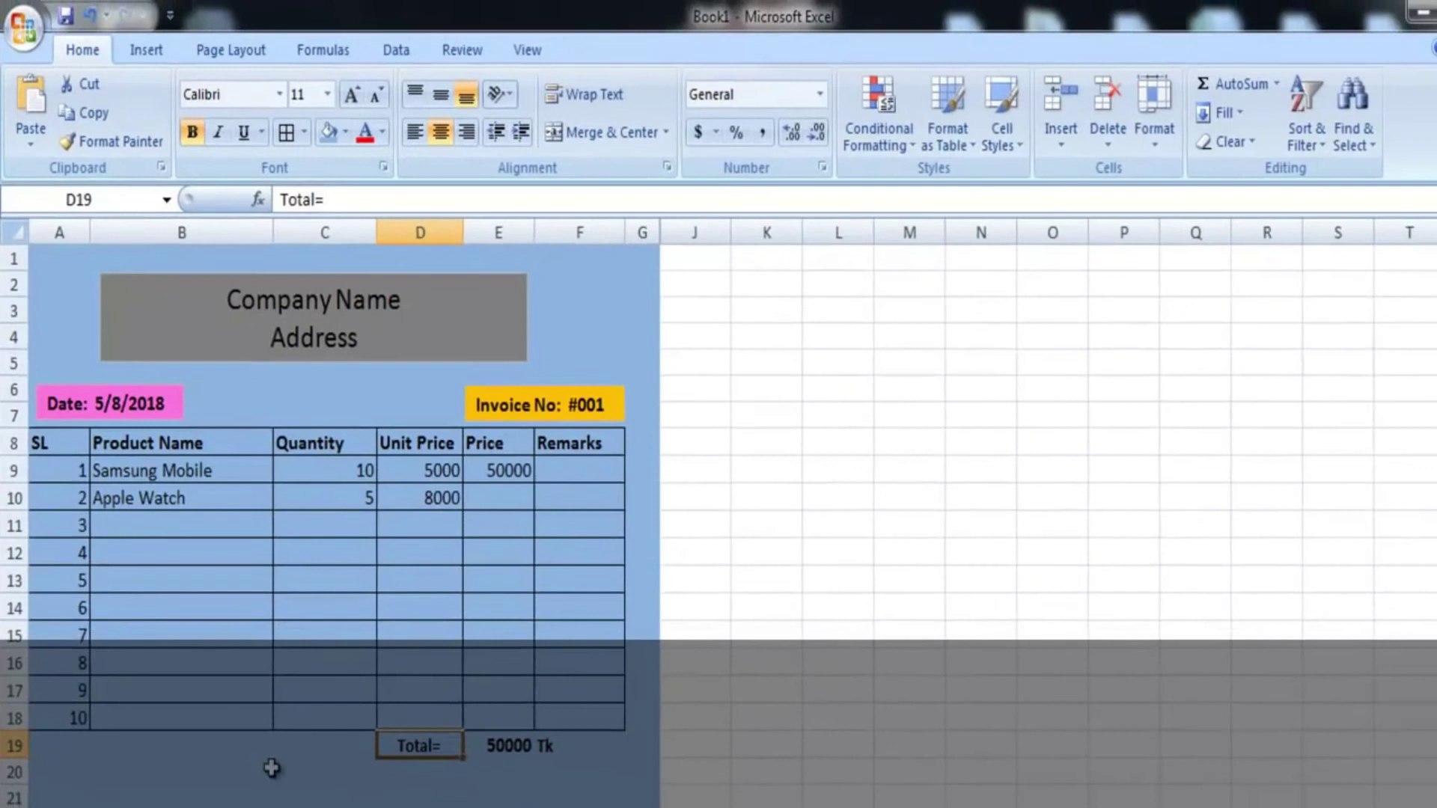
pyautogui.click(271, 768)
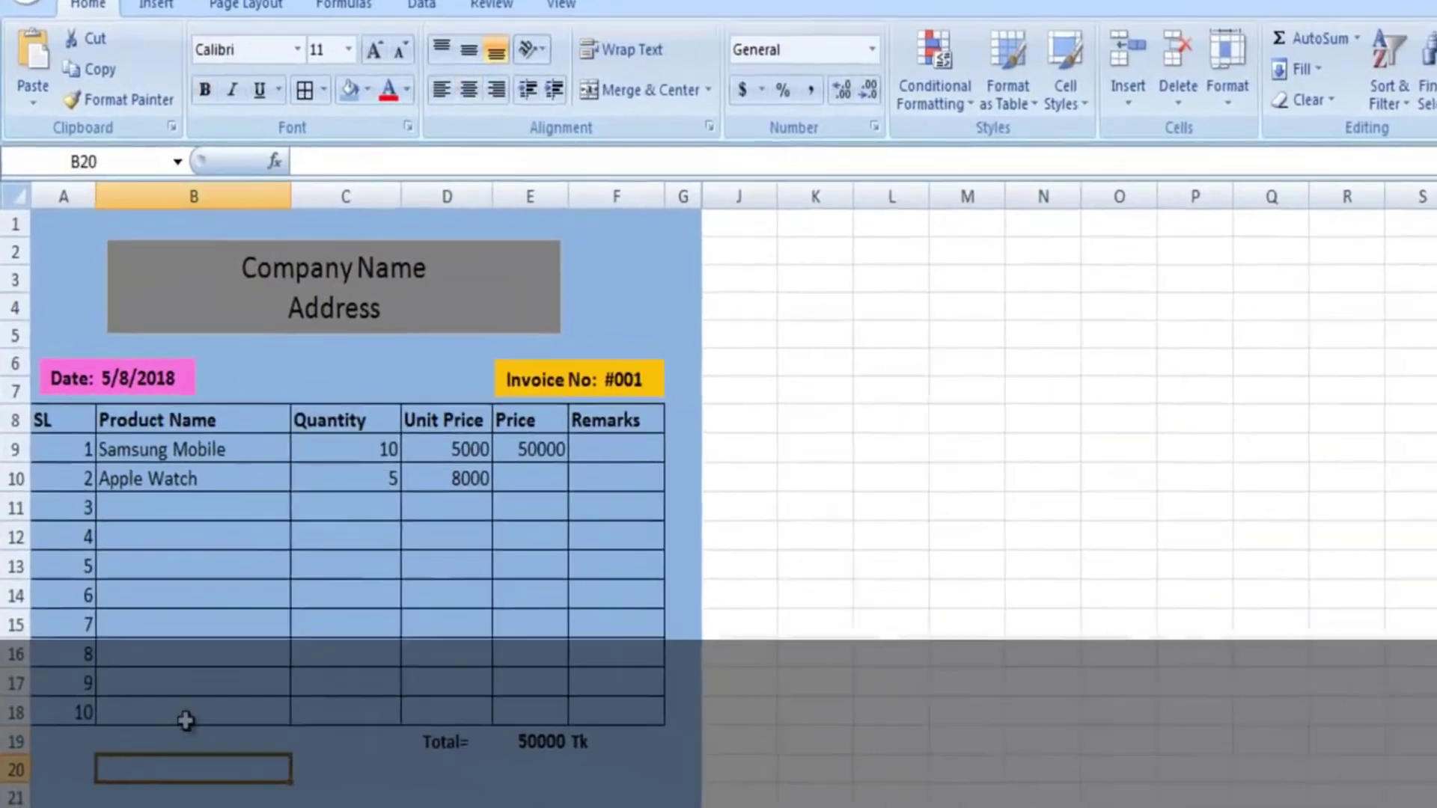
pyautogui.click(59, 746)
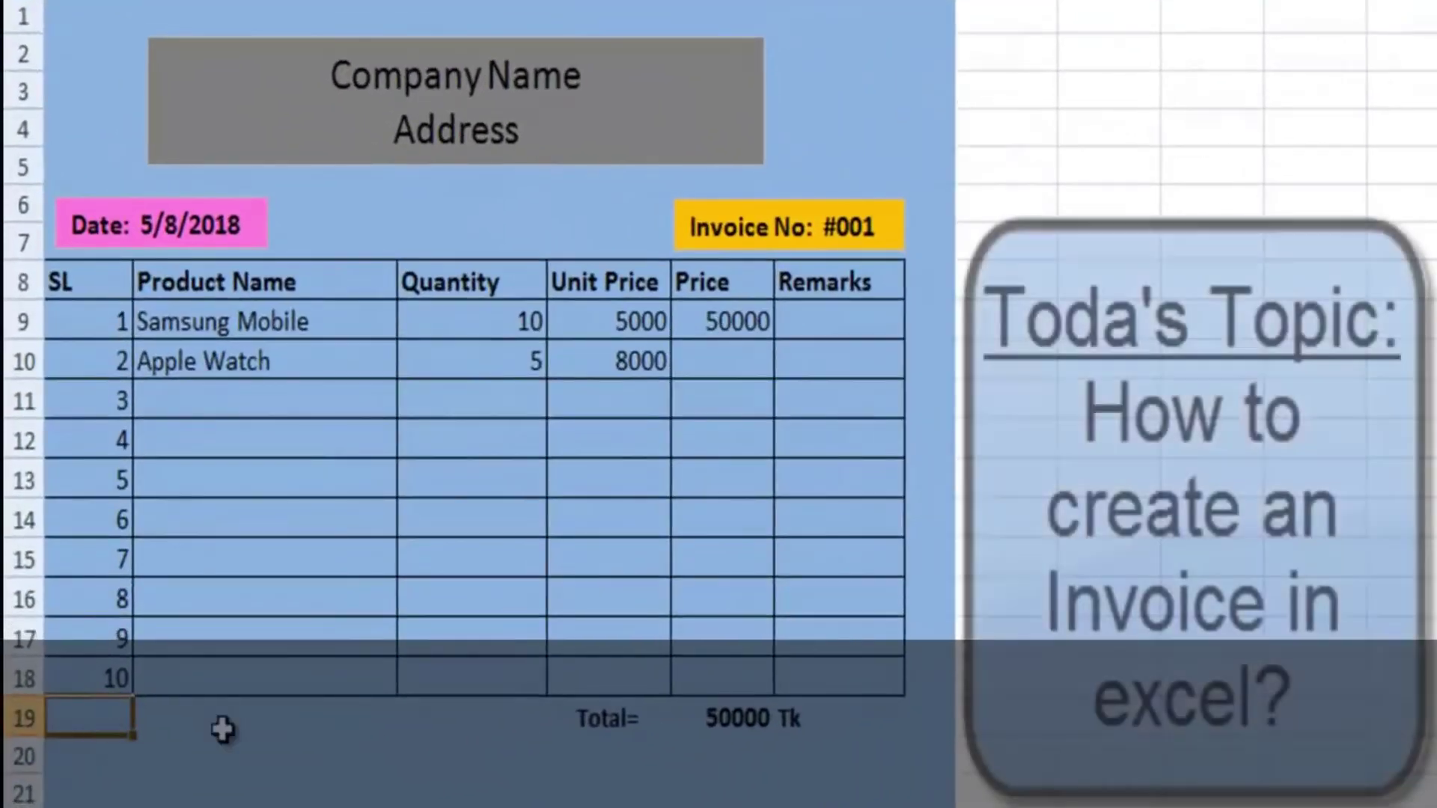
# Fill the price formula from E9 down to E10 to calculate the Apple Watch price
pyautogui.click(687, 357)
pyautogui.click(697, 312)
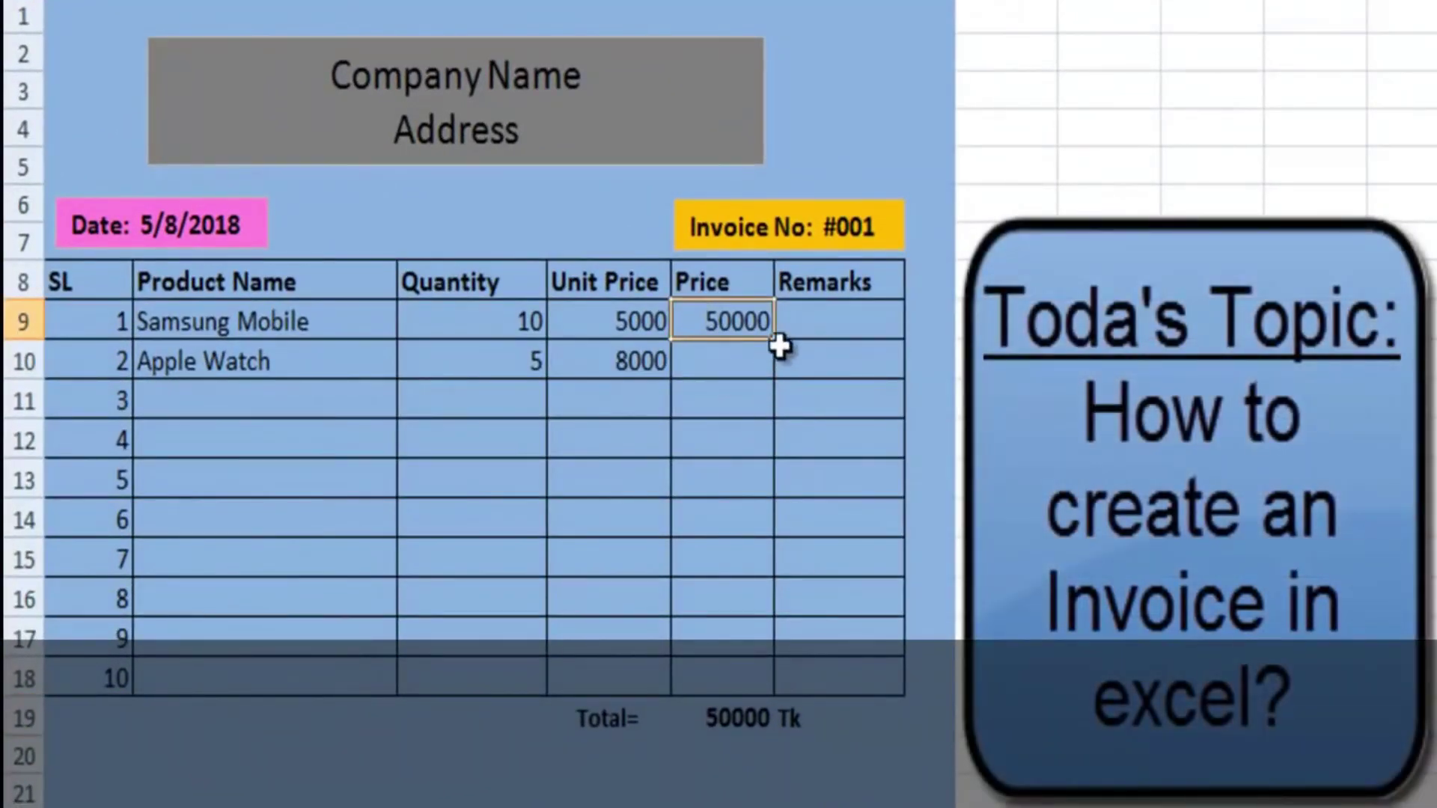
pyautogui.click(506, 359)
pyautogui.click(606, 359)
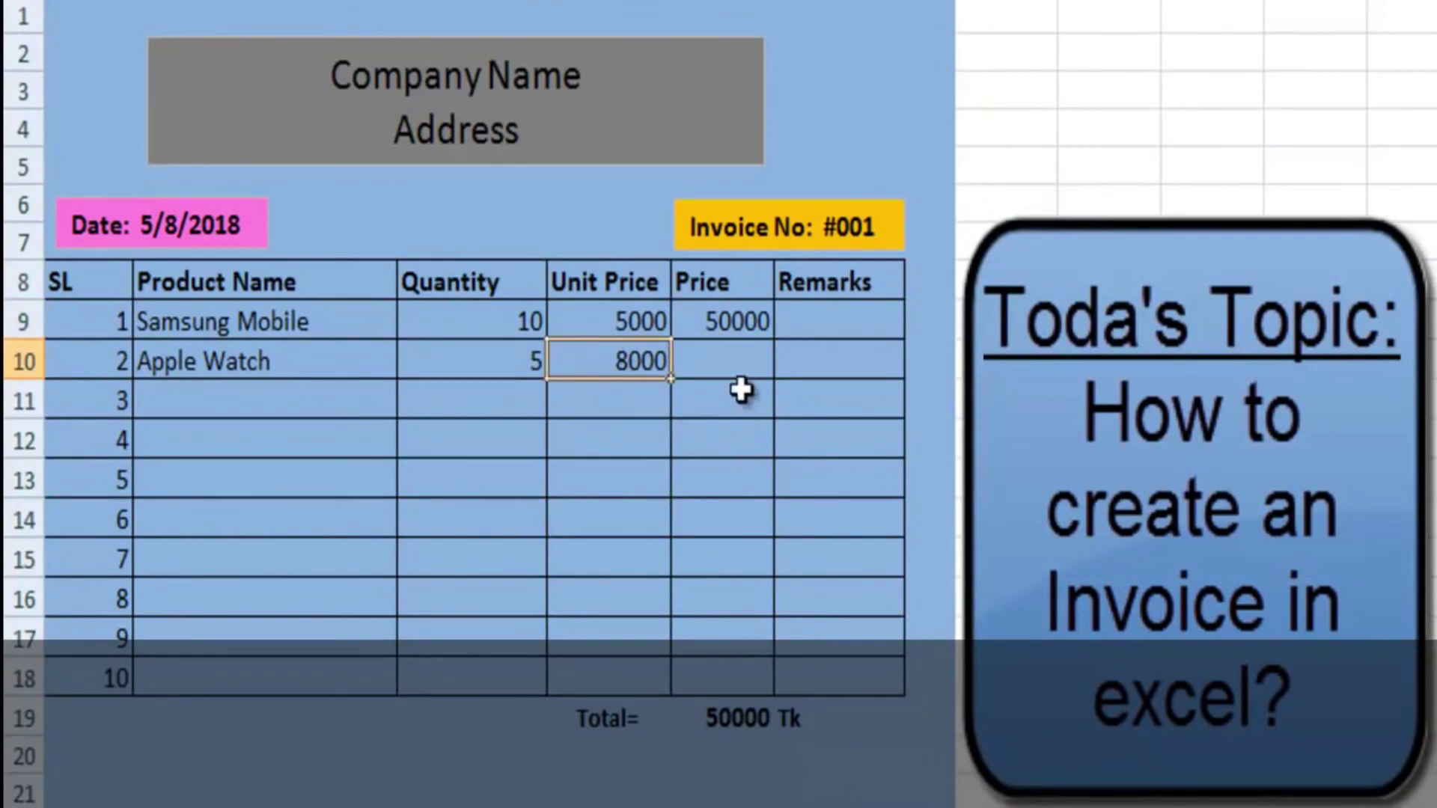
pyautogui.click(747, 323)
pyautogui.click(736, 367)
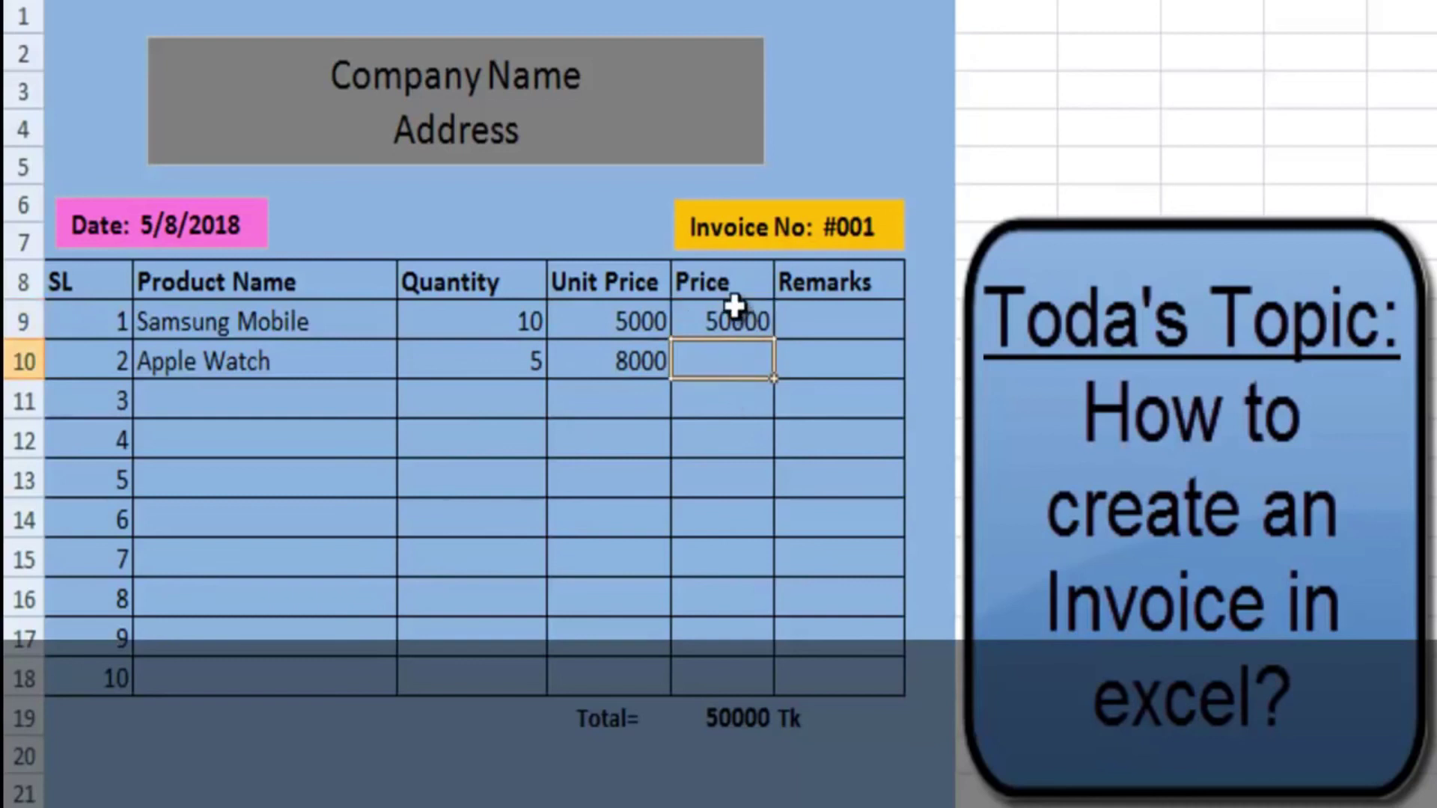
pyautogui.click(733, 320)
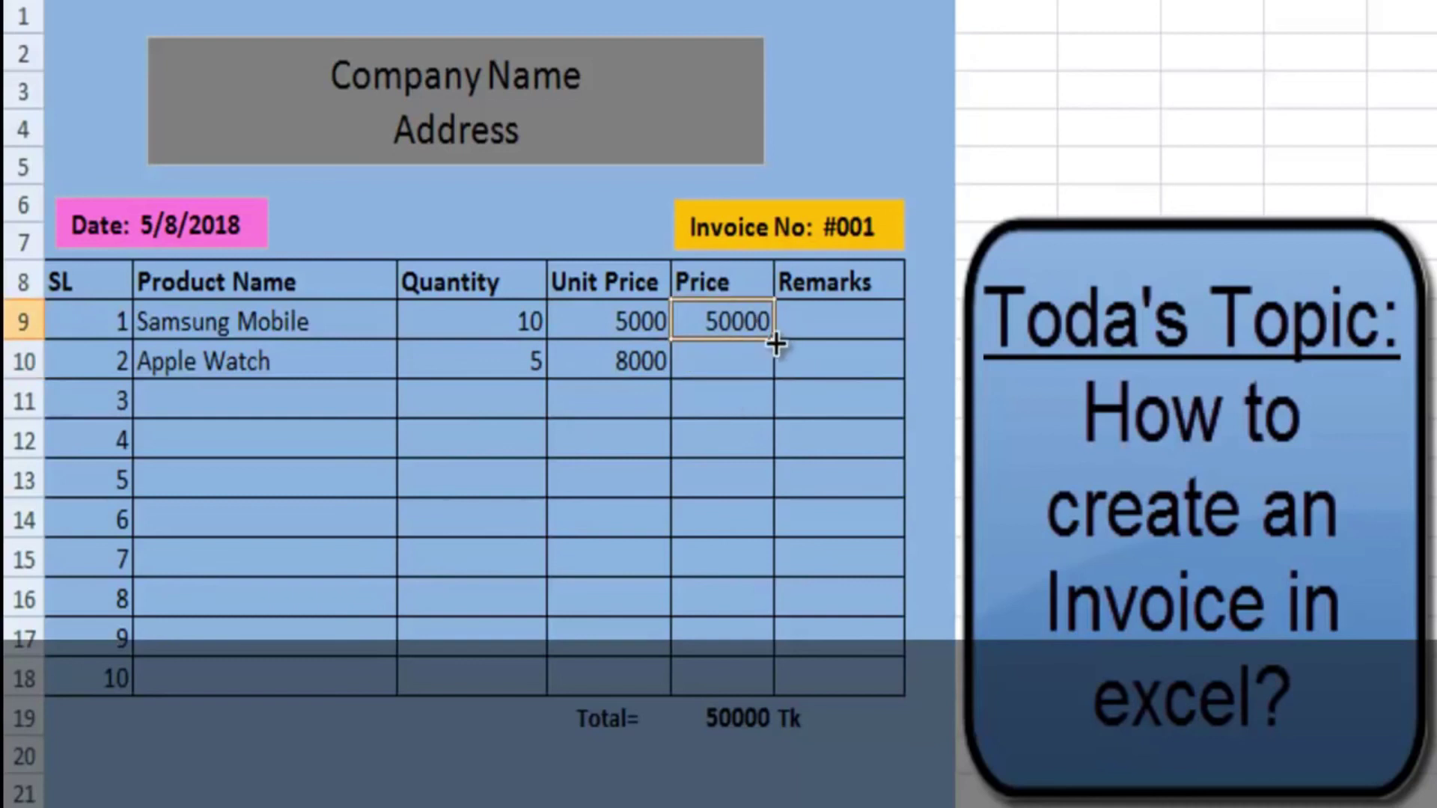
pyautogui.moveTo(776, 344); pyautogui.dragTo(775, 380)
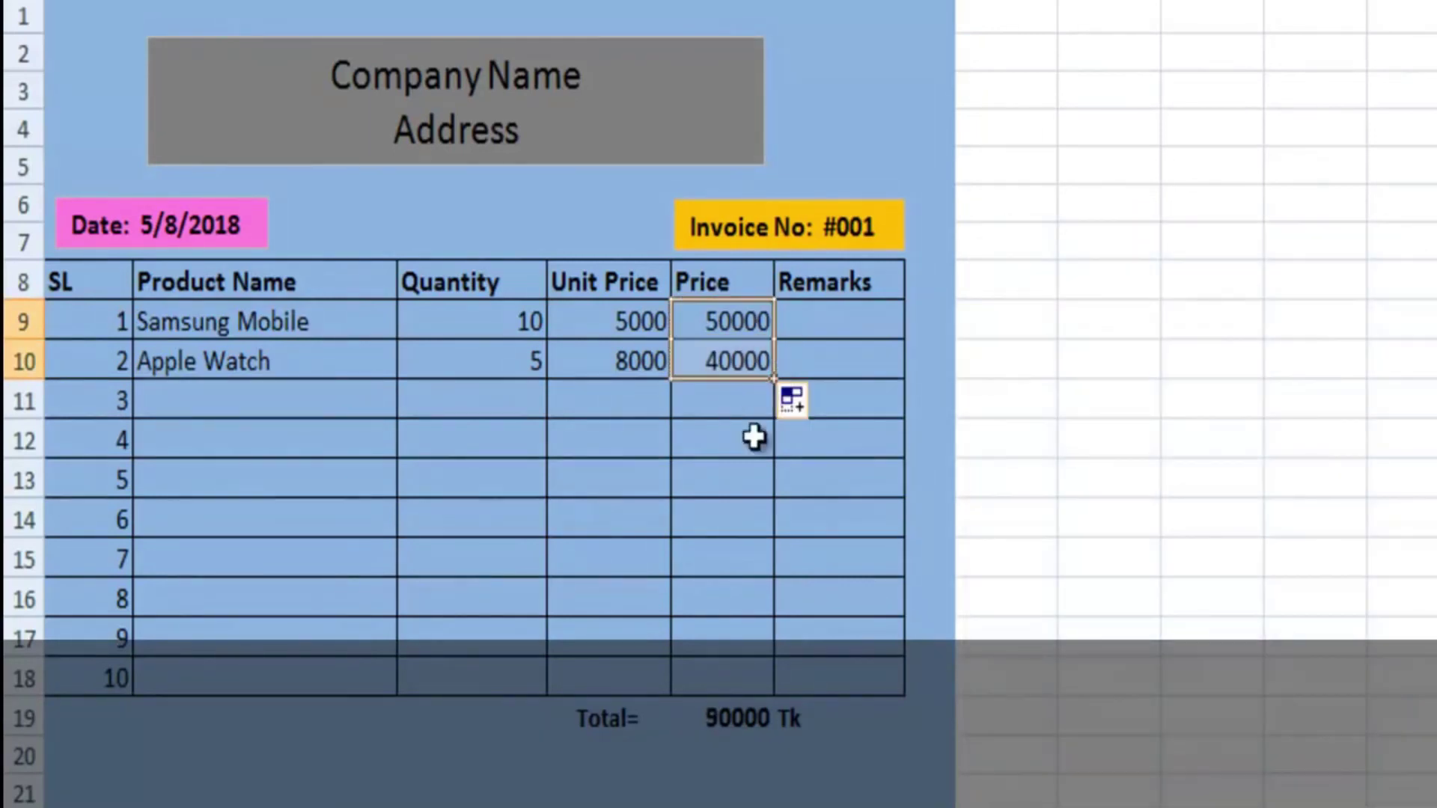
pyautogui.click(735, 591)
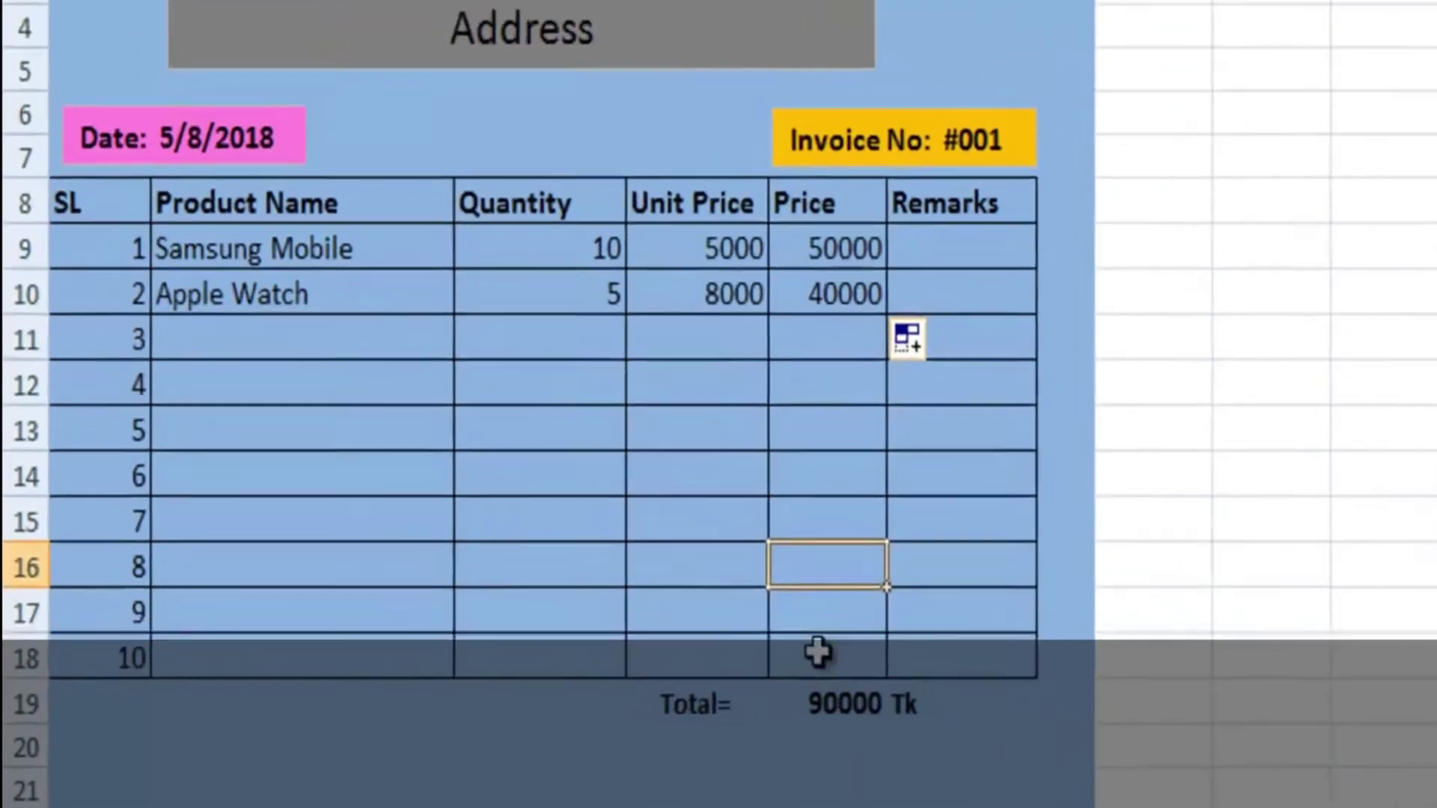
pyautogui.click(1014, 700)
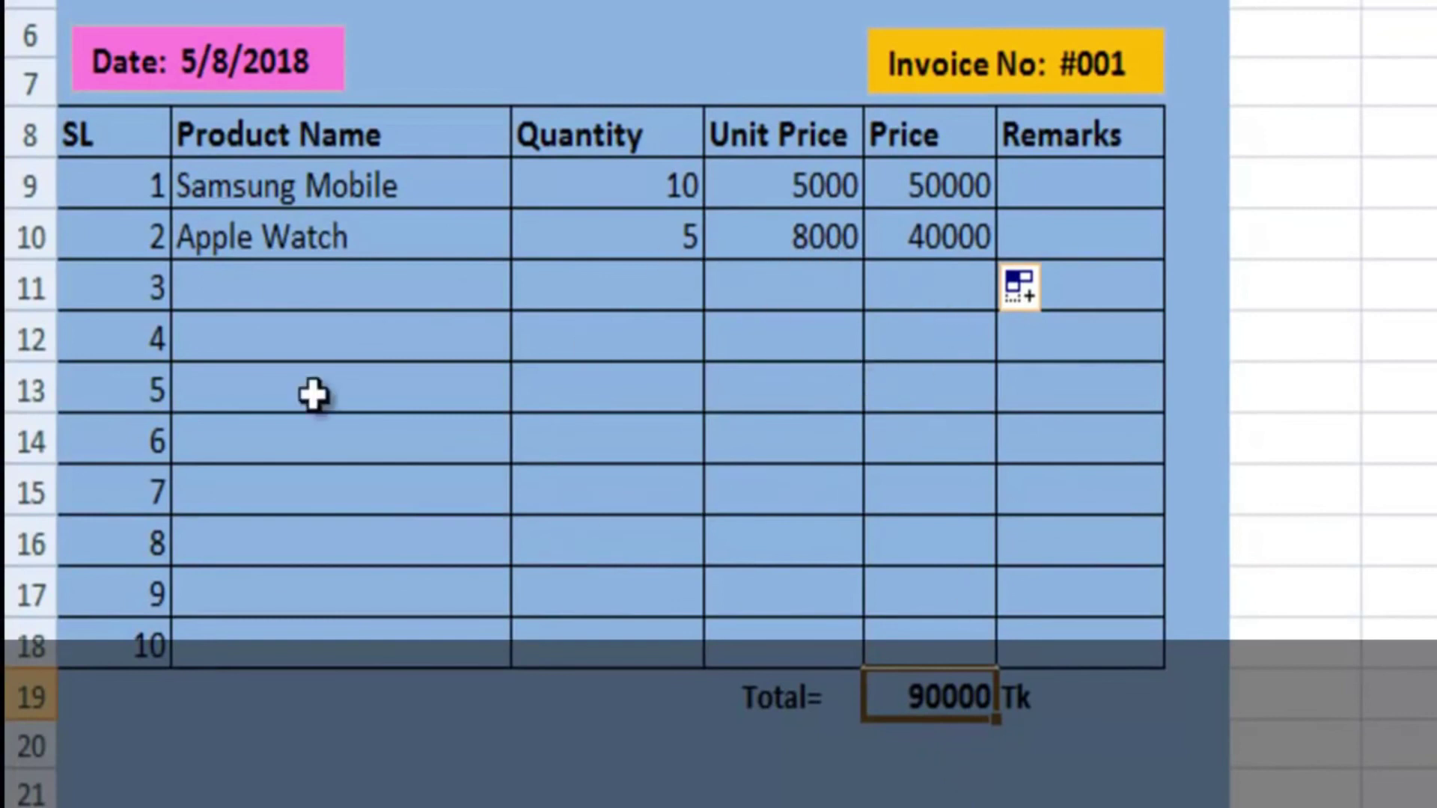
pyautogui.click(251, 299)
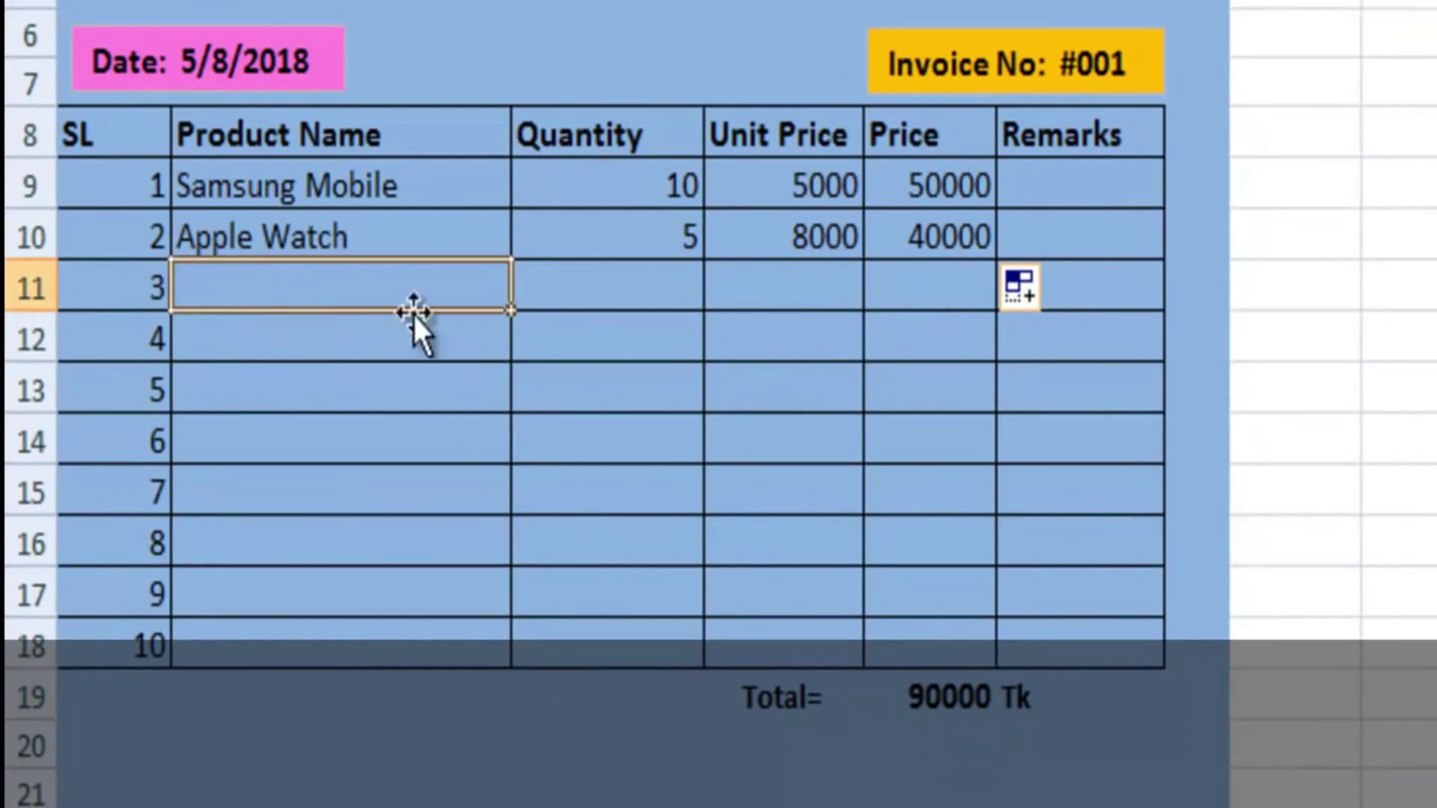
pyautogui.click(581, 295)
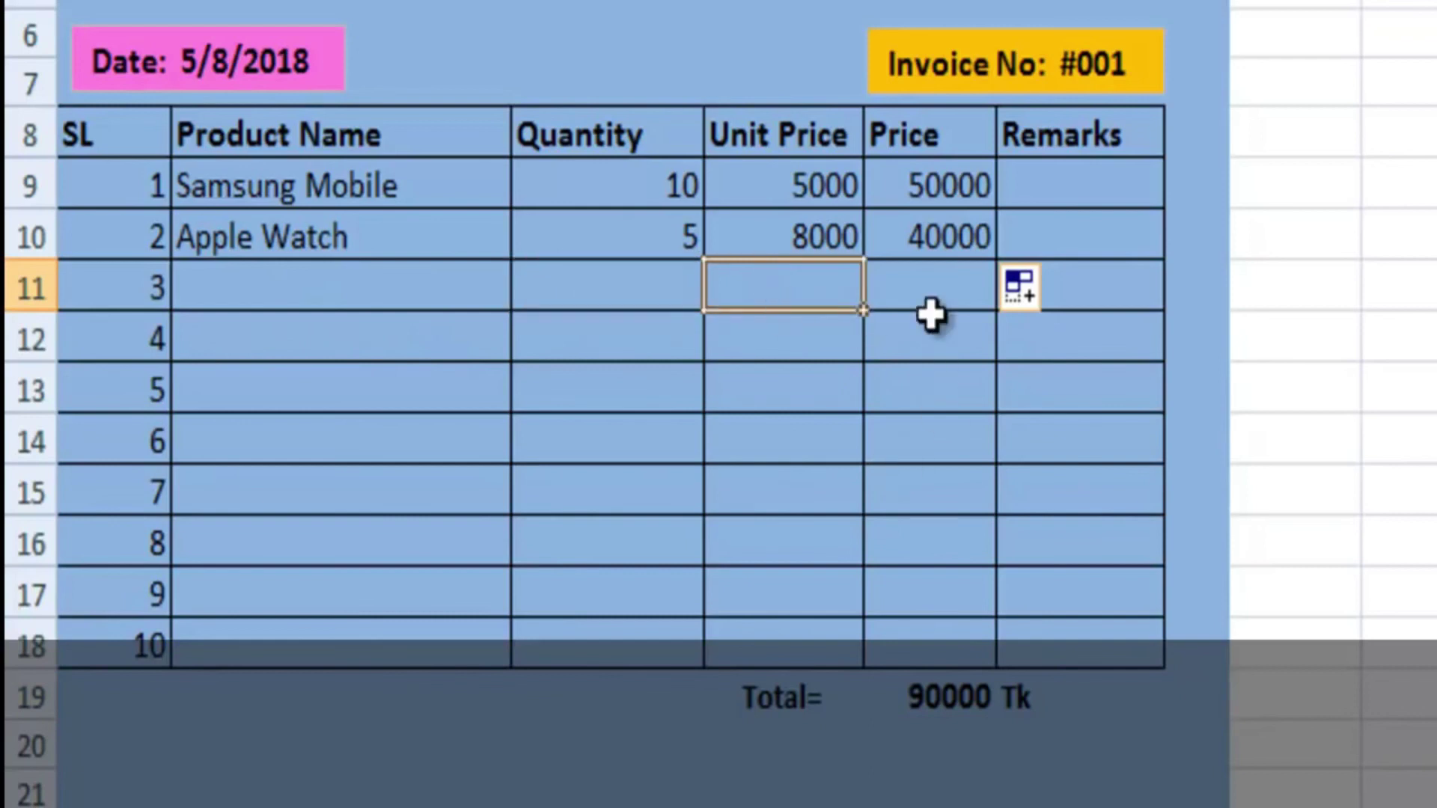
pyautogui.click(928, 291)
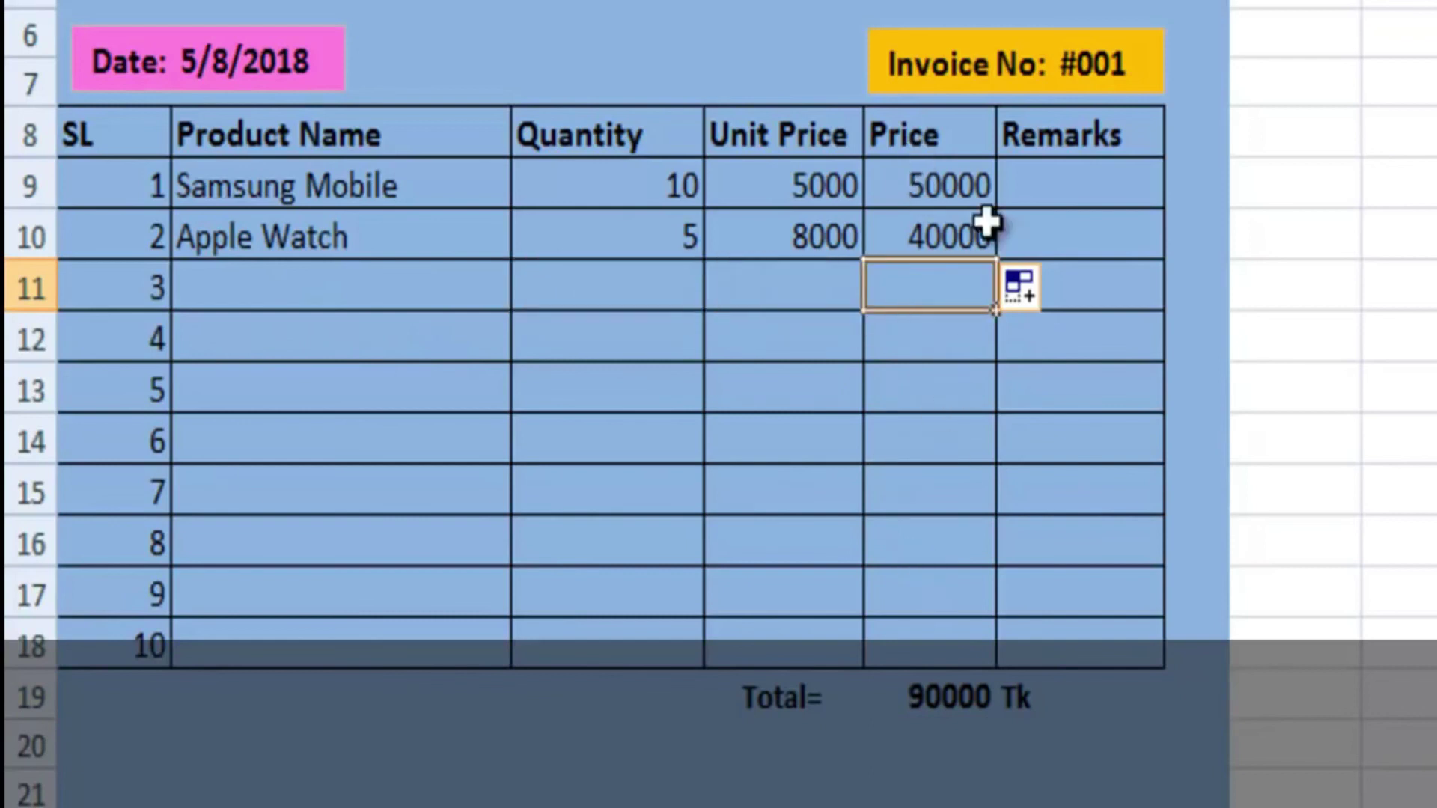
pyautogui.click(924, 396)
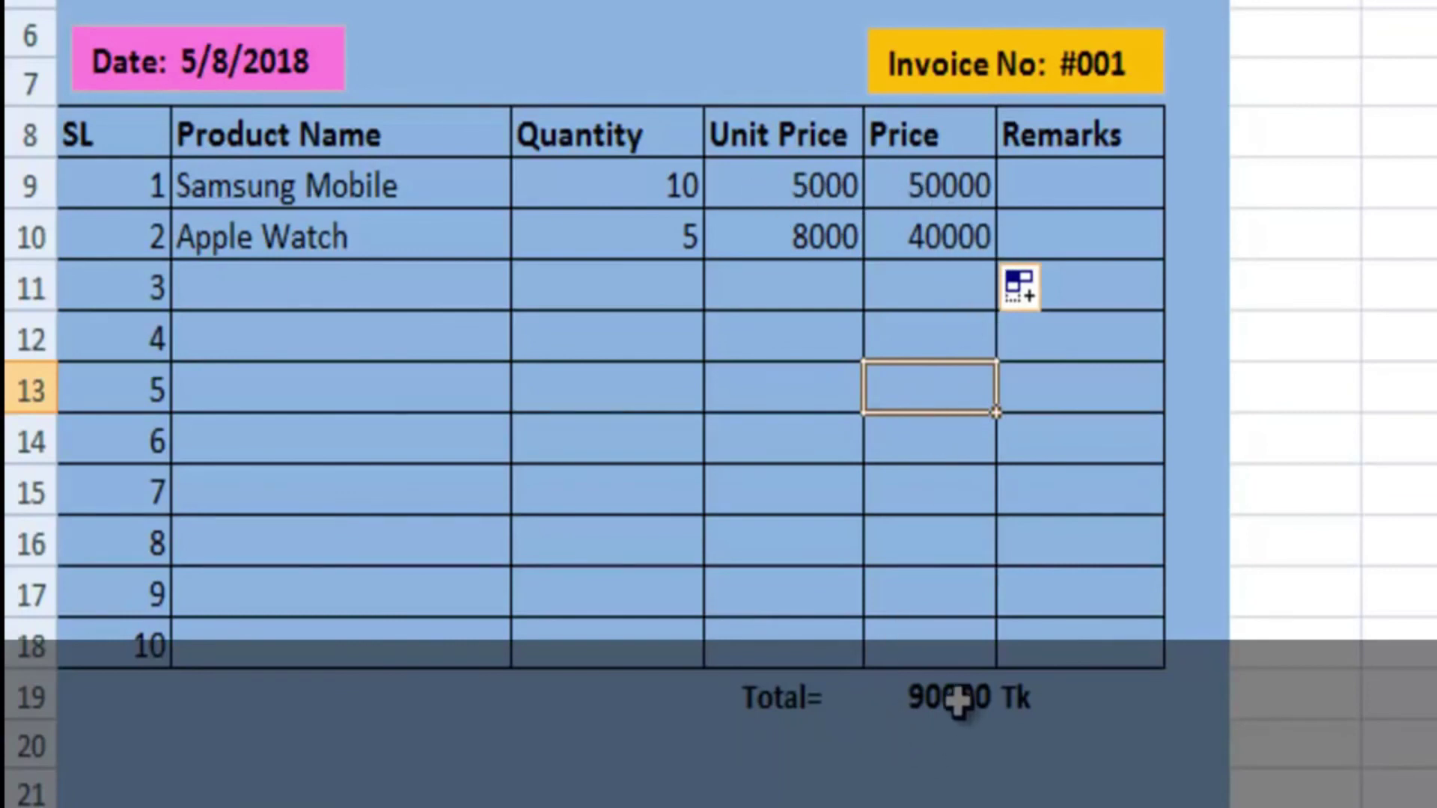
# Enter the label "Signature" in A19 below the SL column, formatted bold and underlined
pyautogui.click(150, 748)
pyautogui.click(142, 690)
pyautogui.click(126, 740)
pyautogui.click(126, 688)
pyautogui.write('Signature')
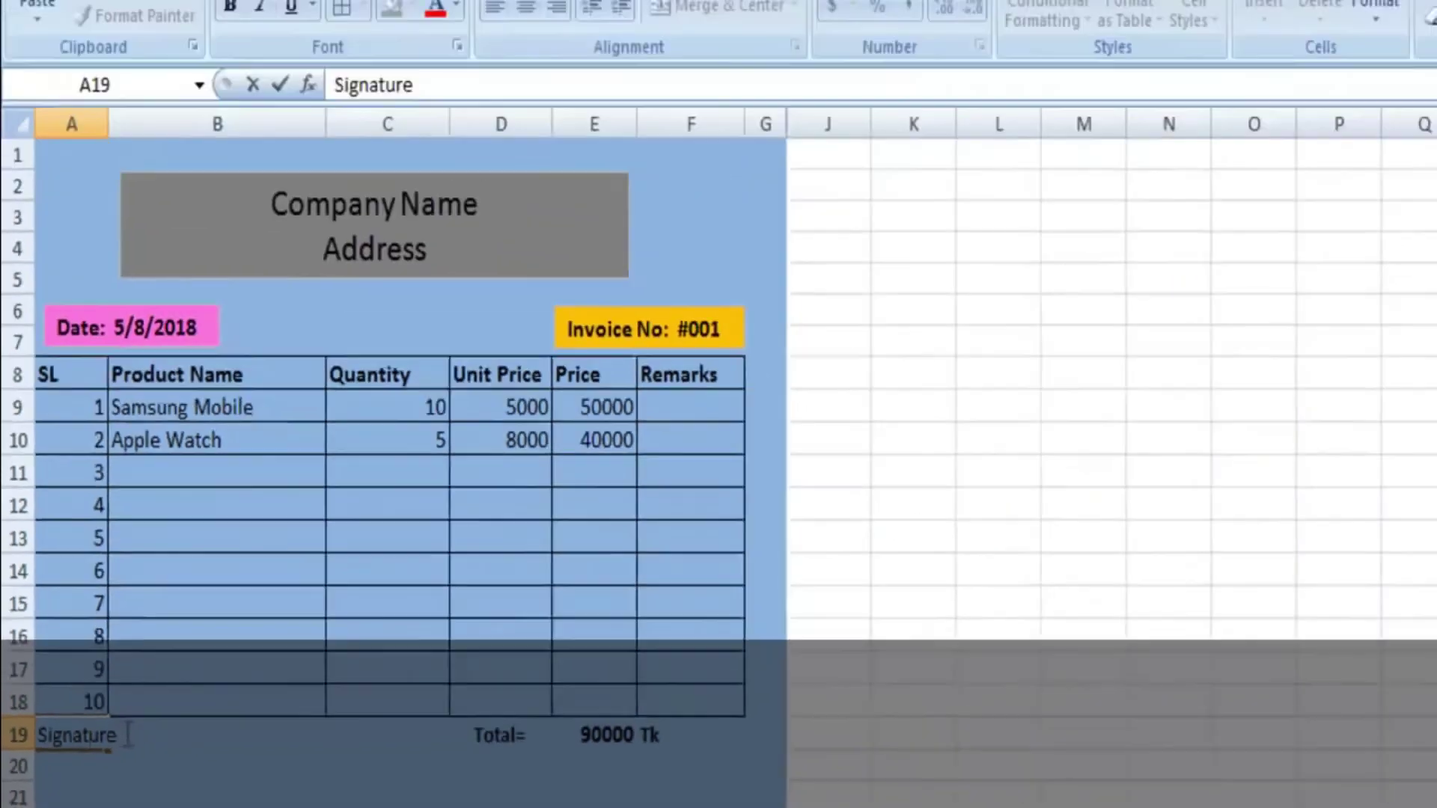
pyautogui.moveTo(128, 735); pyautogui.dragTo(27, 746)
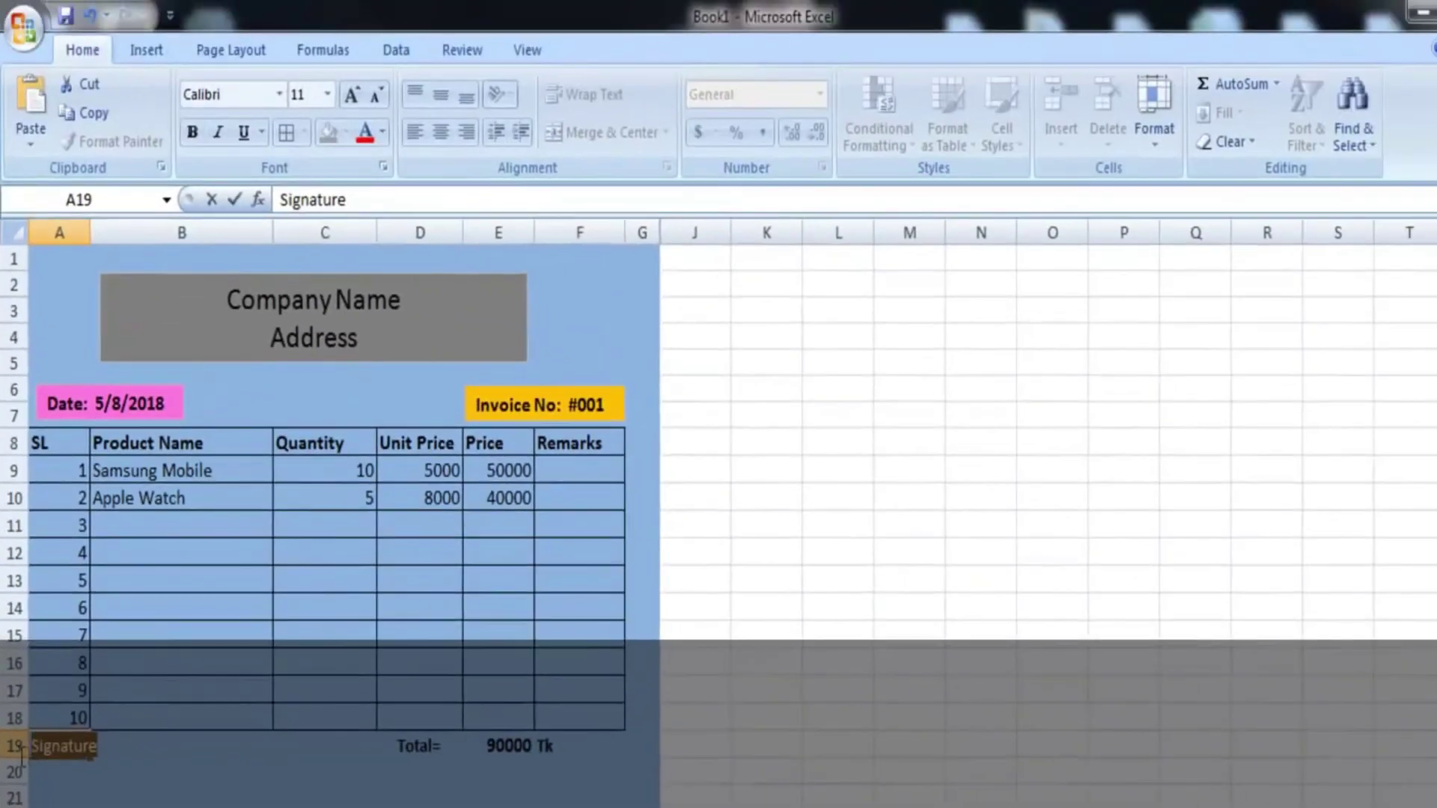
pyautogui.click(195, 134)
pyautogui.click(243, 133)
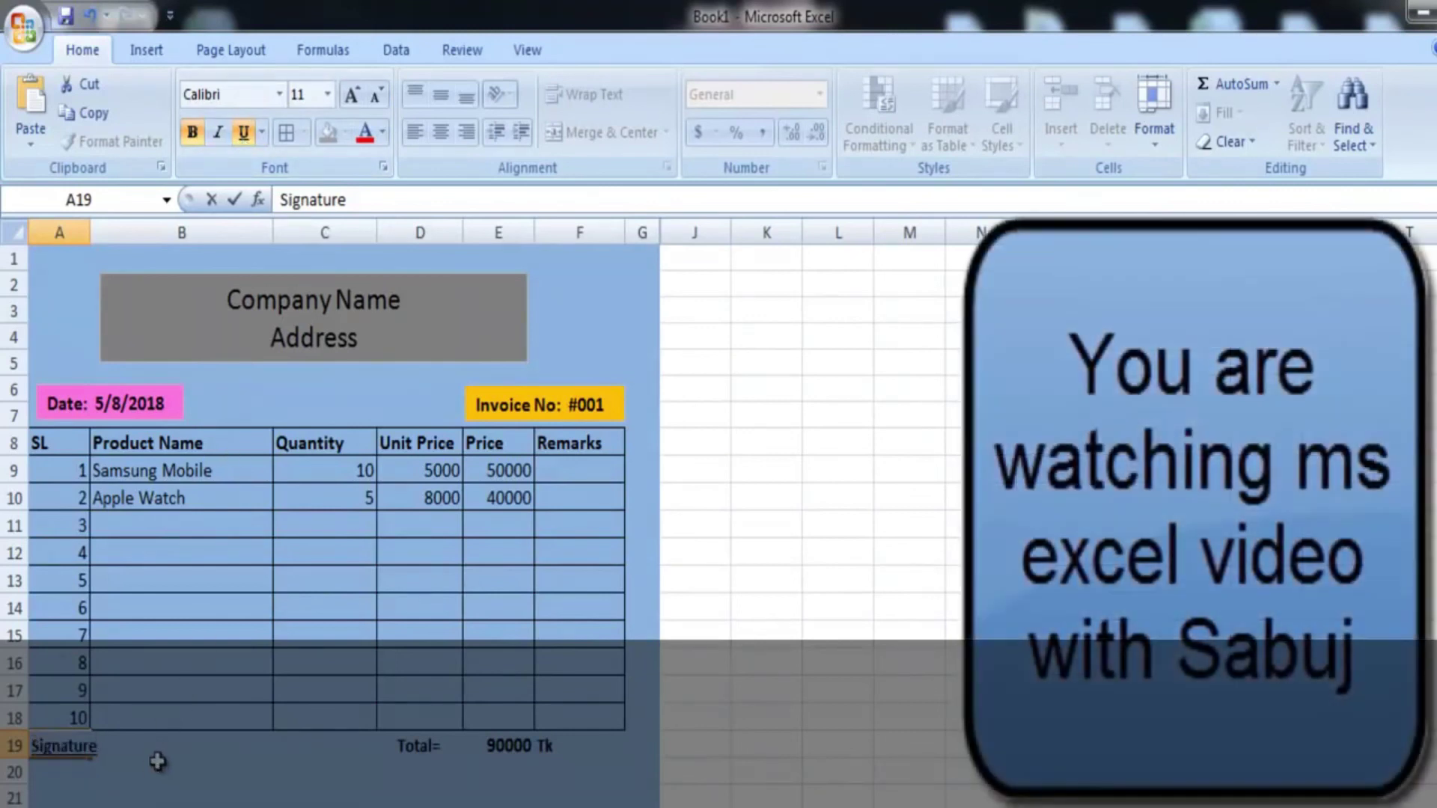
pyautogui.click(160, 767)
pyautogui.click(63, 797)
pyautogui.click(184, 794)
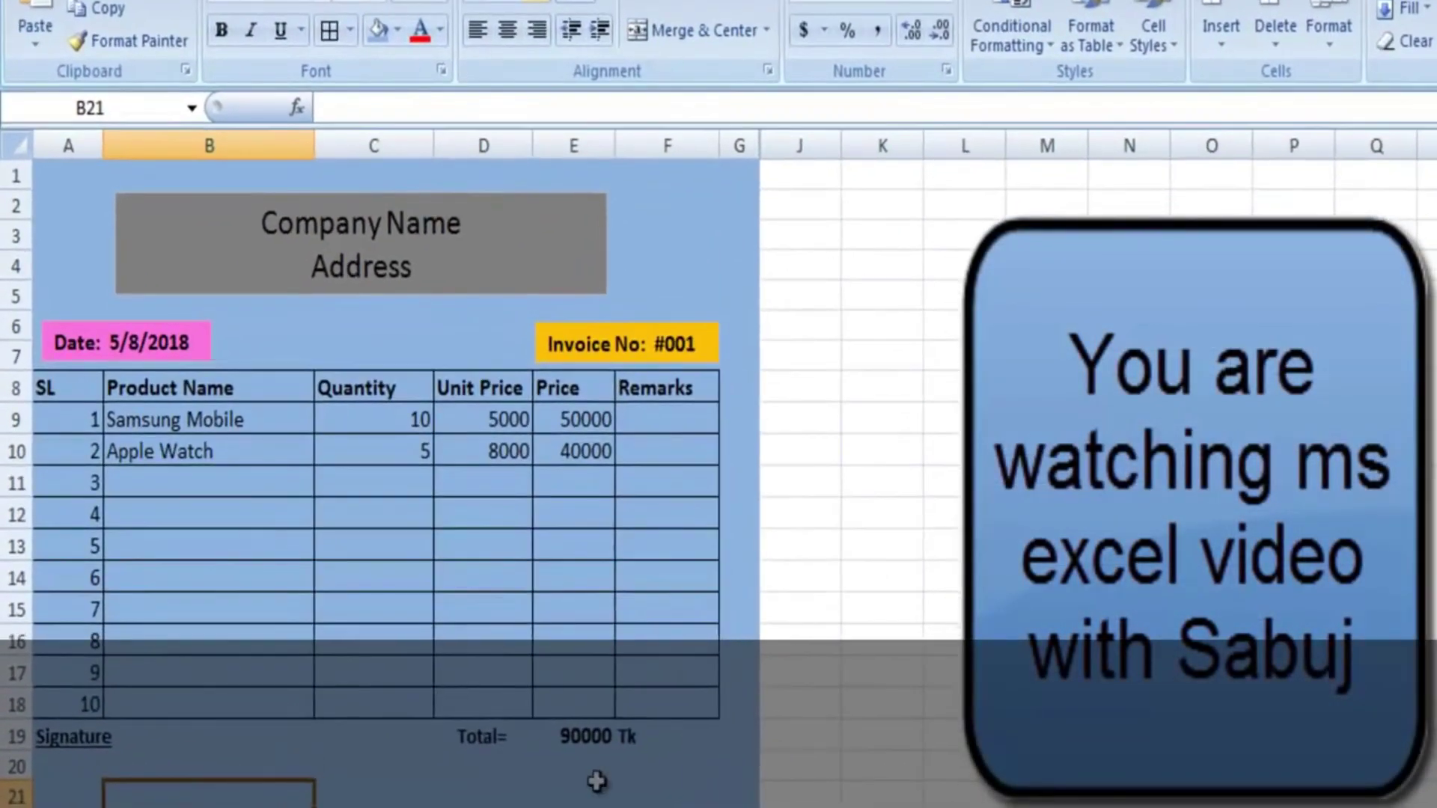
pyautogui.scroll(-1, 596, 782)
pyautogui.scroll(1, 580, 763)
pyautogui.click(658, 730)
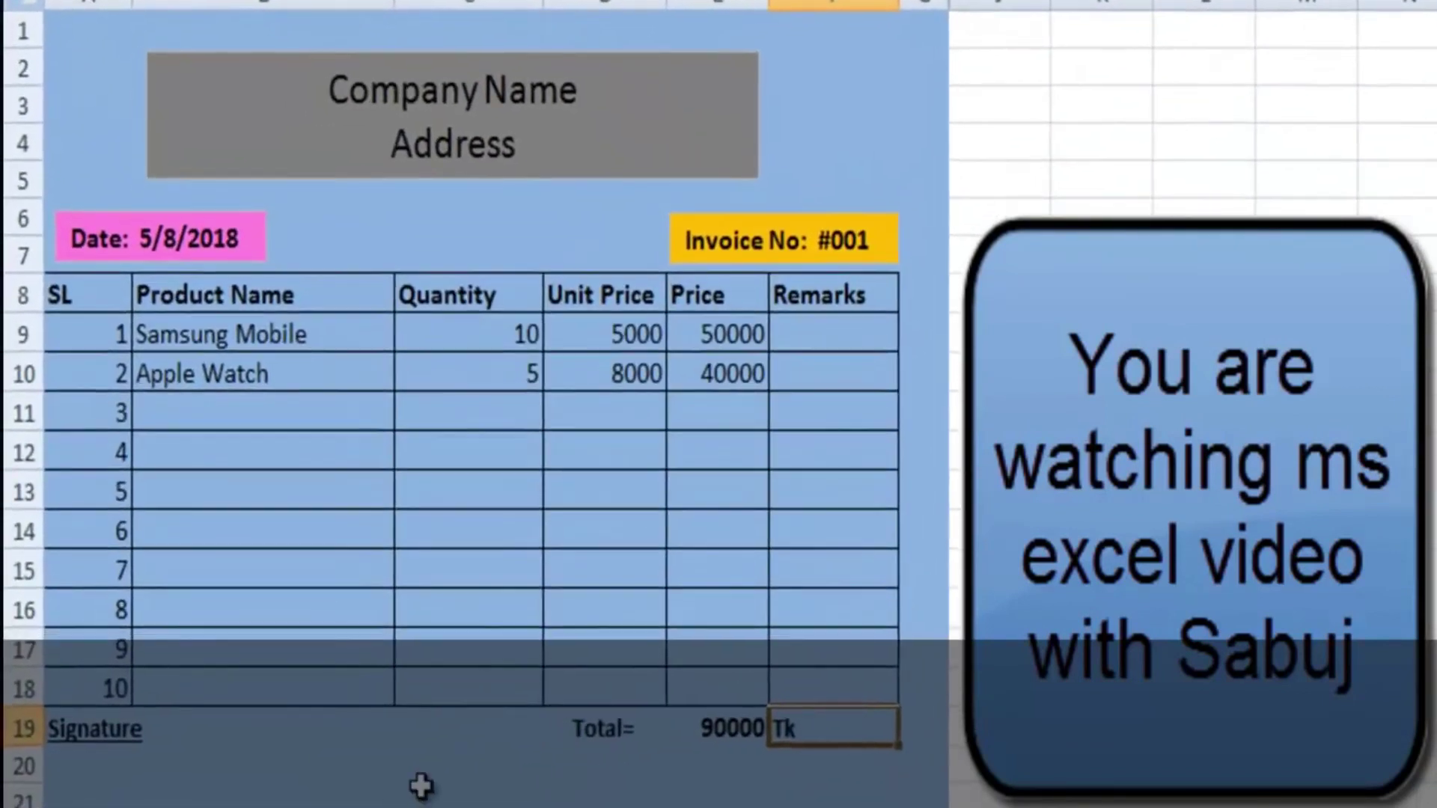